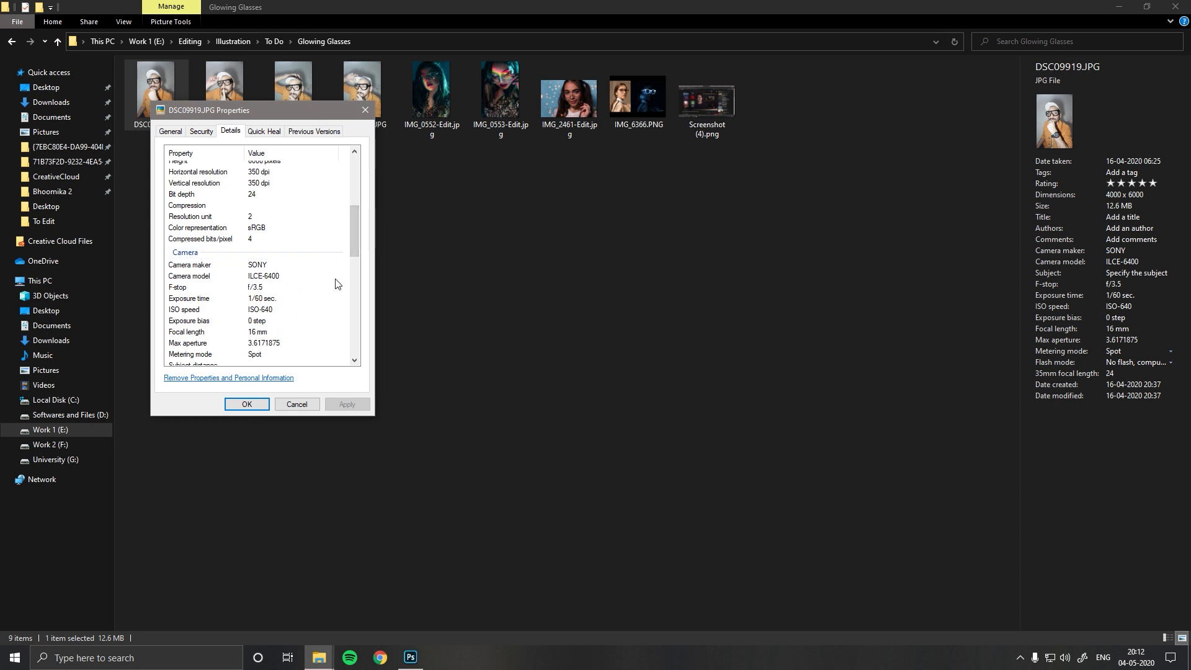
# Examine the camera details in the properties of DSC09919.JPG, close them and switch to Photoshop.
pyautogui.moveTo(356, 249); pyautogui.dragTo(381, 239)
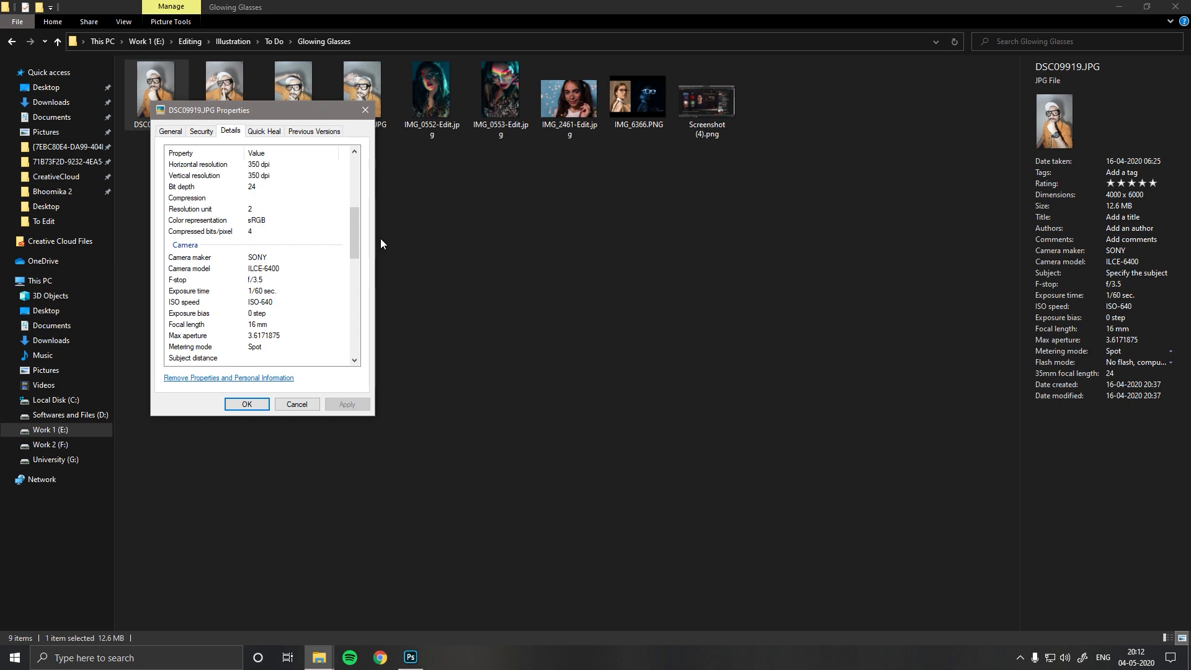
pyautogui.click(365, 110)
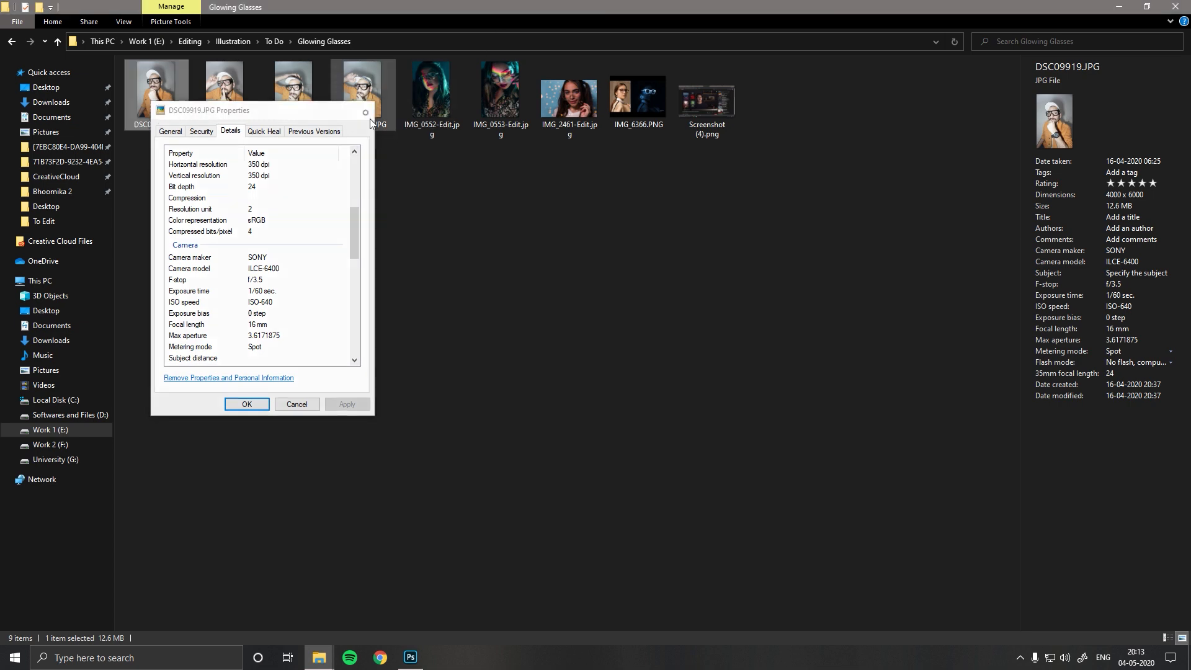
pyautogui.click(409, 657)
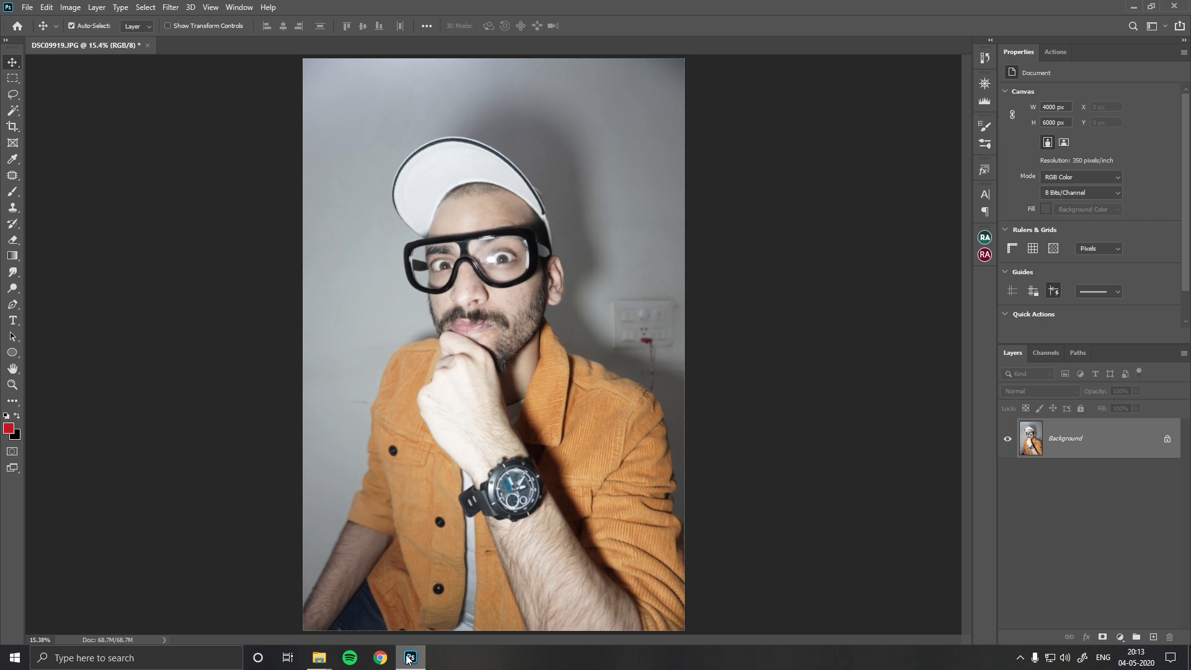
# Duplicate the Background layer of the portrait.
pyautogui.press('f')
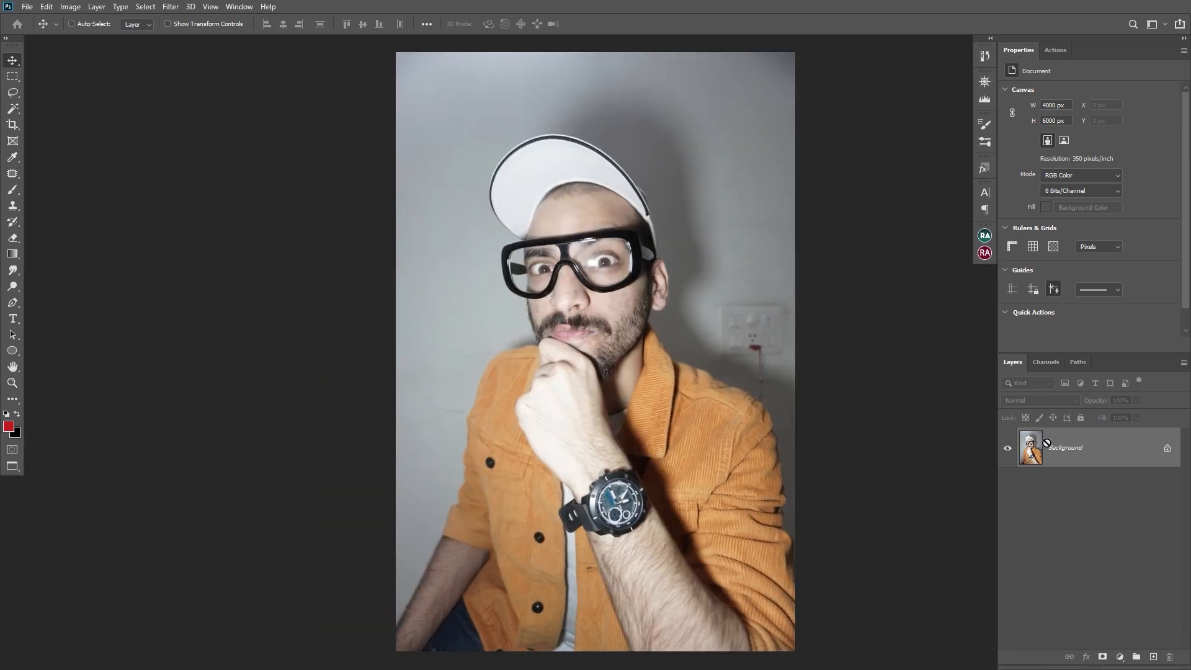
pyautogui.hotkey('ctrl', 'j')
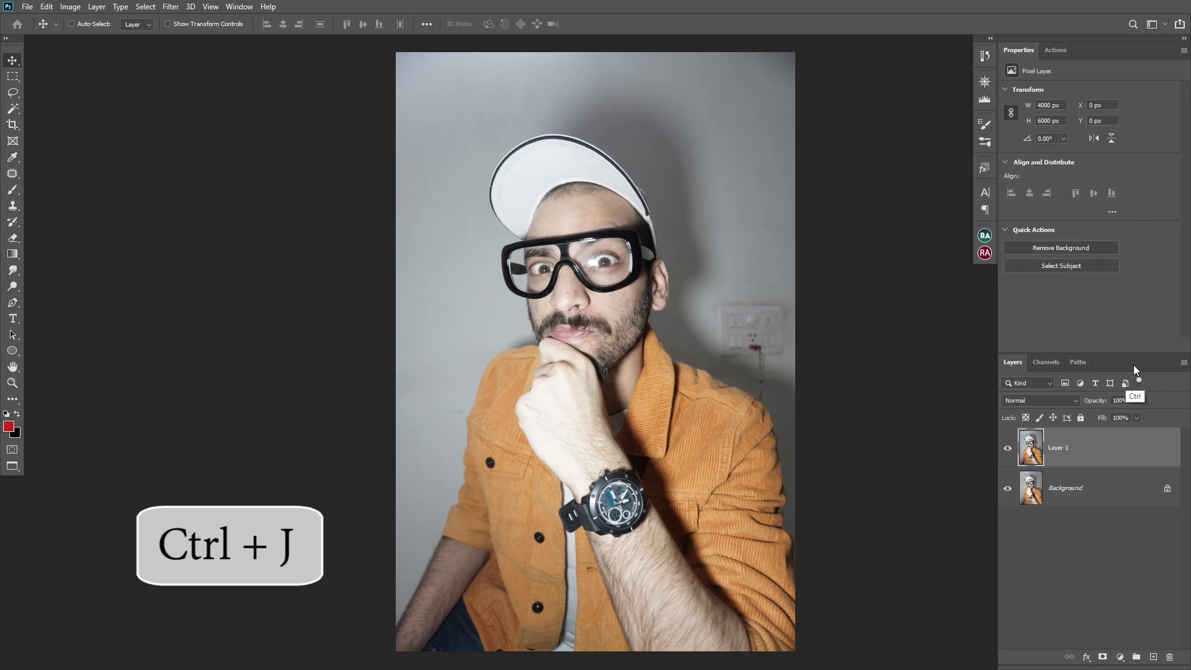
pyautogui.moveTo(1125, 349); pyautogui.dragTo(1126, 320)
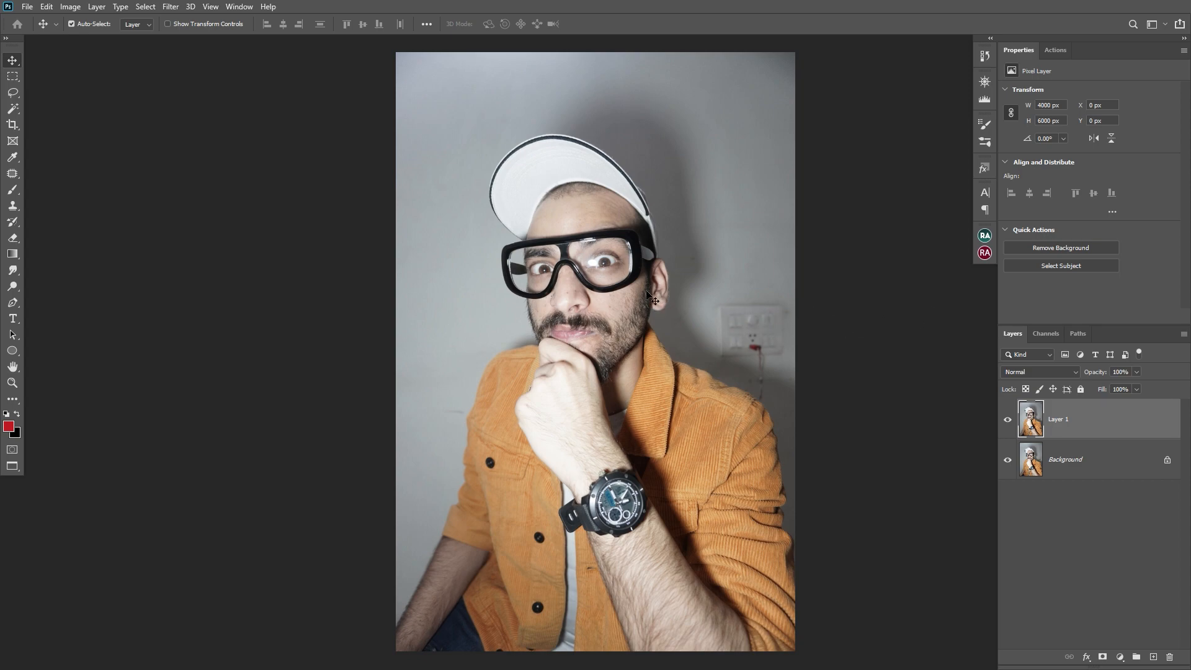
# Remove the blemish on the cheek between the nose and the beard using the Patch tool.
pyautogui.press('z')
pyautogui.click(611, 278)
pyautogui.moveTo(698, 213); pyautogui.dragTo(634, 352)
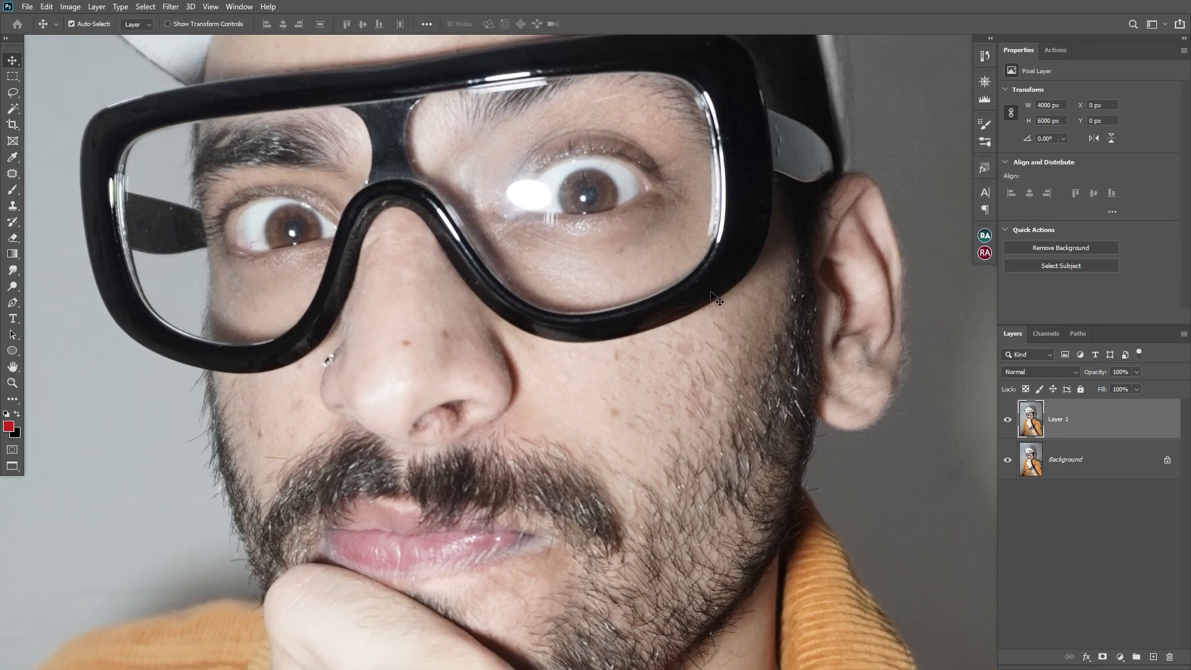
pyautogui.press('j')
pyautogui.moveTo(619, 400)
pyautogui.mouseDown()
pyautogui.moveTo(614, 422)
pyautogui.moveTo(634, 428)
pyautogui.mouseUp()
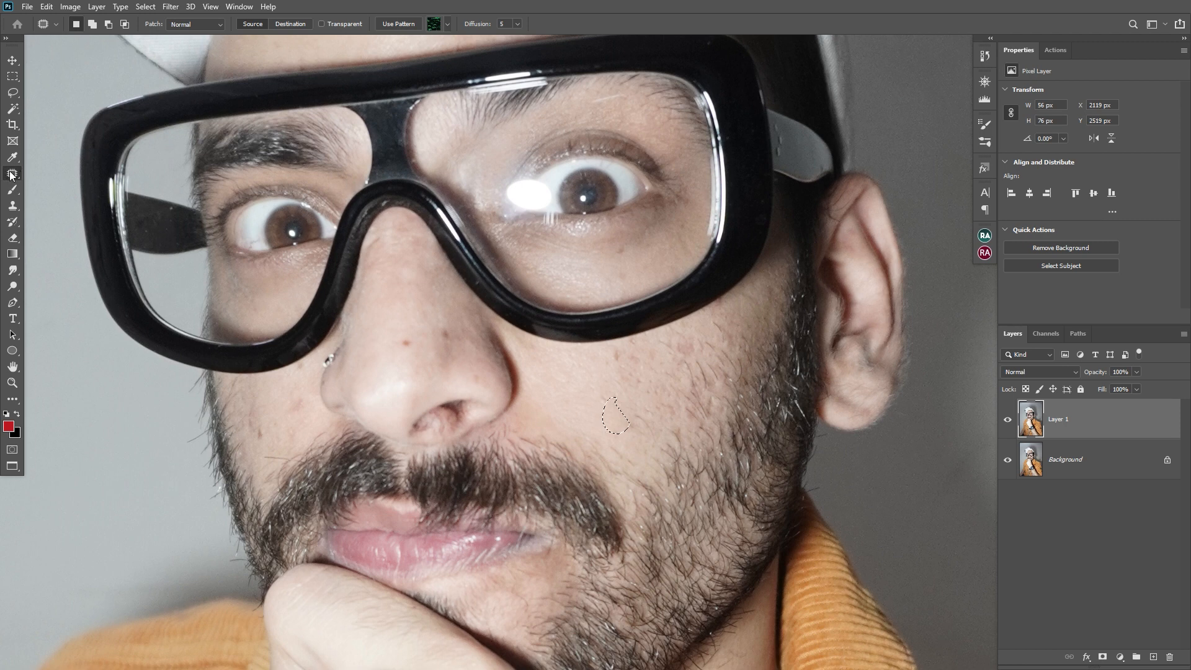
pyautogui.press('j')
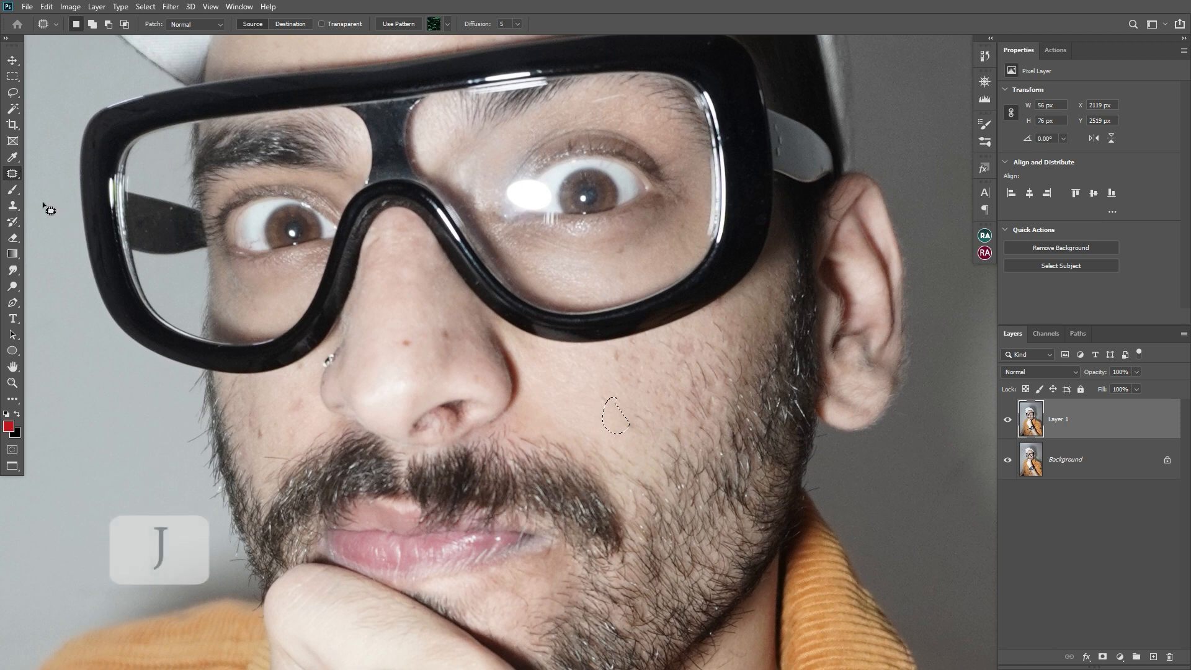
# Patch the spot on the tip of the nose and the blemishes on the cheek beside the nose stud.
pyautogui.rightClick(12, 174)
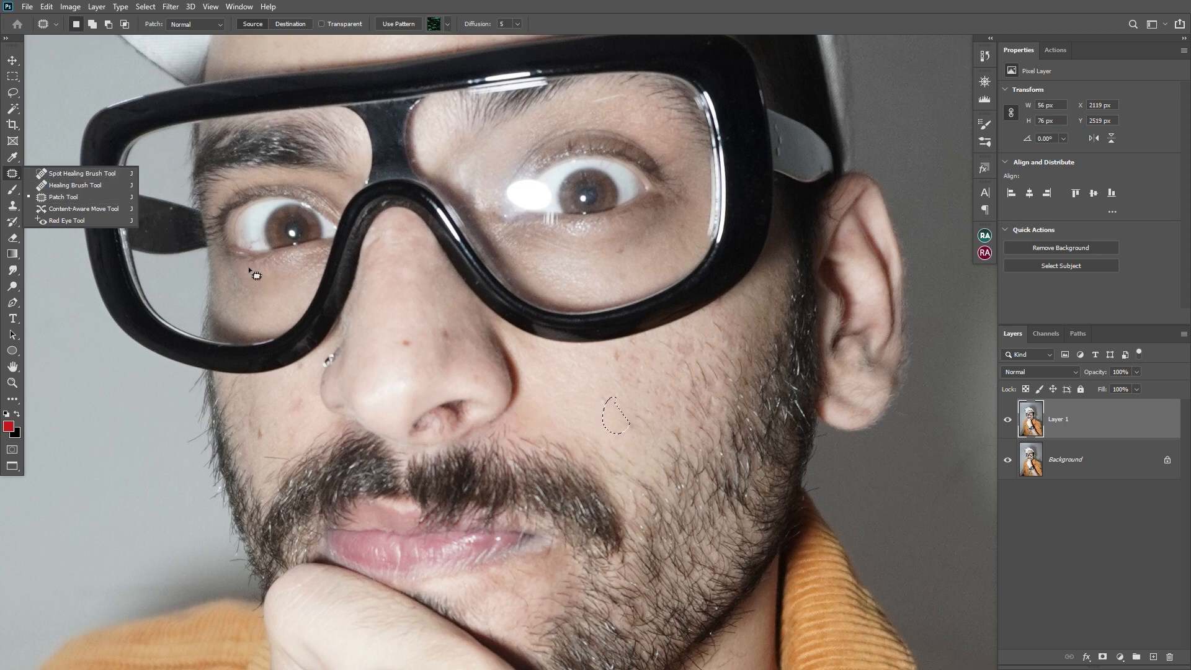
pyautogui.click(478, 337)
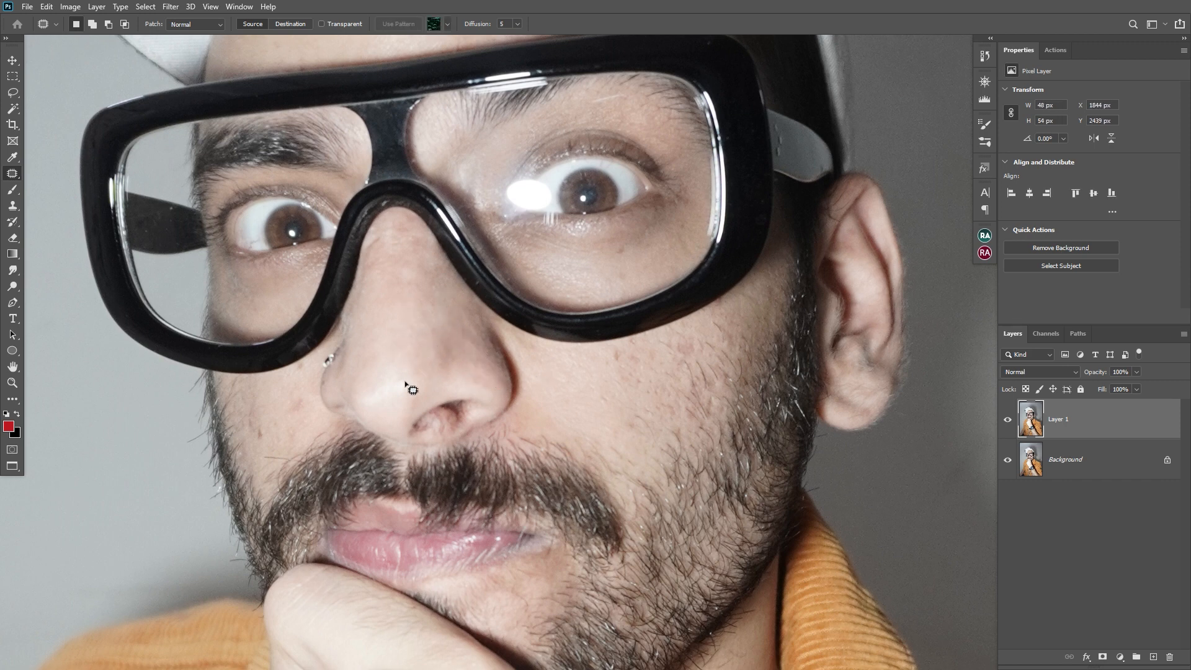
pyautogui.moveTo(260, 415); pyautogui.dragTo(278, 438)
pyautogui.hotkey('ctrl', 'd')
pyautogui.moveTo(282, 438); pyautogui.dragTo(308, 418)
pyautogui.hotkey('ctrl', 'd')
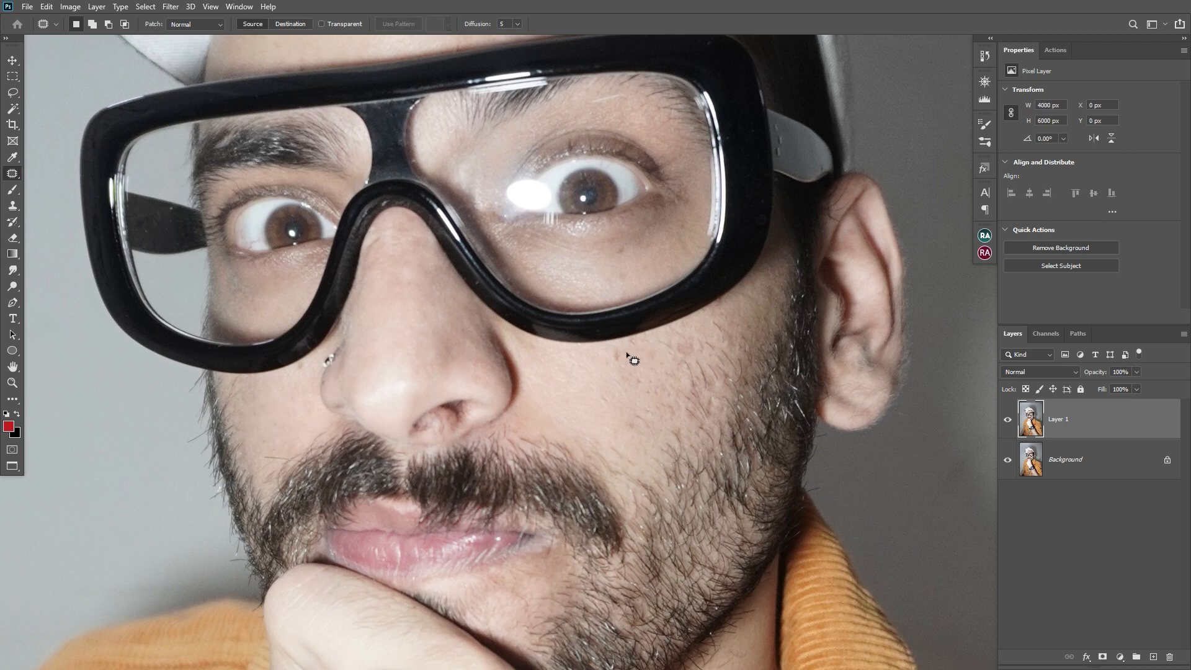
# Patch the small blemishes on the ear-side cheek just below the glasses frame.
pyautogui.moveTo(622, 351); pyautogui.dragTo(621, 353)
pyautogui.moveTo(611, 359)
pyautogui.mouseDown()
pyautogui.moveTo(585, 366)
pyautogui.moveTo(641, 357)
pyautogui.moveTo(599, 371)
pyautogui.mouseUp()
pyautogui.moveTo(649, 370)
pyautogui.mouseDown()
pyautogui.moveTo(642, 399)
pyautogui.moveTo(648, 372)
pyautogui.mouseUp()
pyautogui.moveTo(641, 388); pyautogui.dragTo(623, 400)
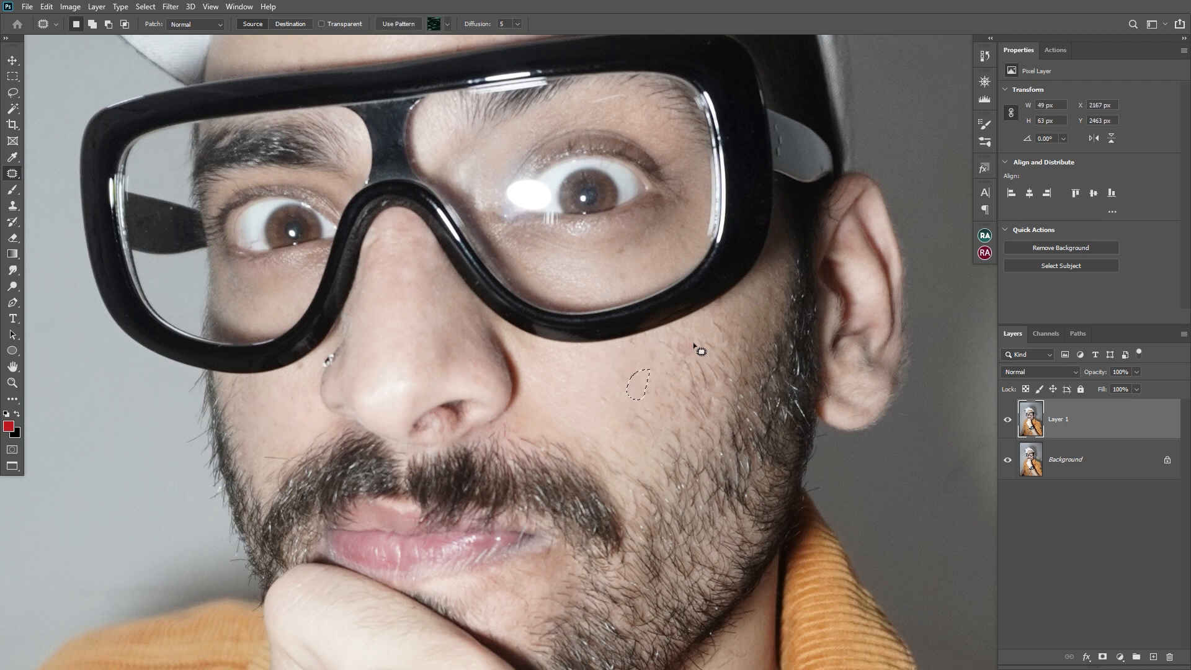
# Patch the red spots on the outer cheek between the lower frame edge and the beard.
pyautogui.moveTo(693, 341); pyautogui.dragTo(670, 356)
pyautogui.moveTo(737, 317)
pyautogui.mouseDown()
pyautogui.moveTo(724, 345)
pyautogui.moveTo(739, 318)
pyautogui.moveTo(692, 349)
pyautogui.mouseUp()
pyautogui.moveTo(680, 350)
pyautogui.mouseDown()
pyautogui.moveTo(696, 337)
pyautogui.moveTo(736, 345)
pyautogui.mouseUp()
pyautogui.moveTo(730, 327)
pyautogui.mouseDown()
pyautogui.moveTo(755, 314)
pyautogui.moveTo(704, 360)
pyautogui.mouseUp()
pyautogui.hotkey('ctrl', 'd')
pyautogui.moveTo(696, 350)
pyautogui.mouseDown()
pyautogui.moveTo(738, 324)
pyautogui.moveTo(730, 337)
pyautogui.mouseUp()
pyautogui.hotkey('ctrl', 'd')
pyautogui.moveTo(726, 342)
pyautogui.mouseDown()
pyautogui.moveTo(662, 355)
pyautogui.moveTo(708, 361)
pyautogui.mouseUp()
pyautogui.moveTo(700, 367)
pyautogui.mouseDown()
pyautogui.moveTo(728, 336)
pyautogui.moveTo(762, 331)
pyautogui.moveTo(729, 340)
pyautogui.mouseUp()
pyautogui.hotkey('ctrl', 'd')
pyautogui.moveTo(735, 324); pyautogui.dragTo(756, 309)
pyautogui.hotkey('ctrl', 'd')
# Patch the blemishes on the bridge of the nose just below the glasses frame.
pyautogui.moveTo(386, 297); pyautogui.dragTo(417, 414)
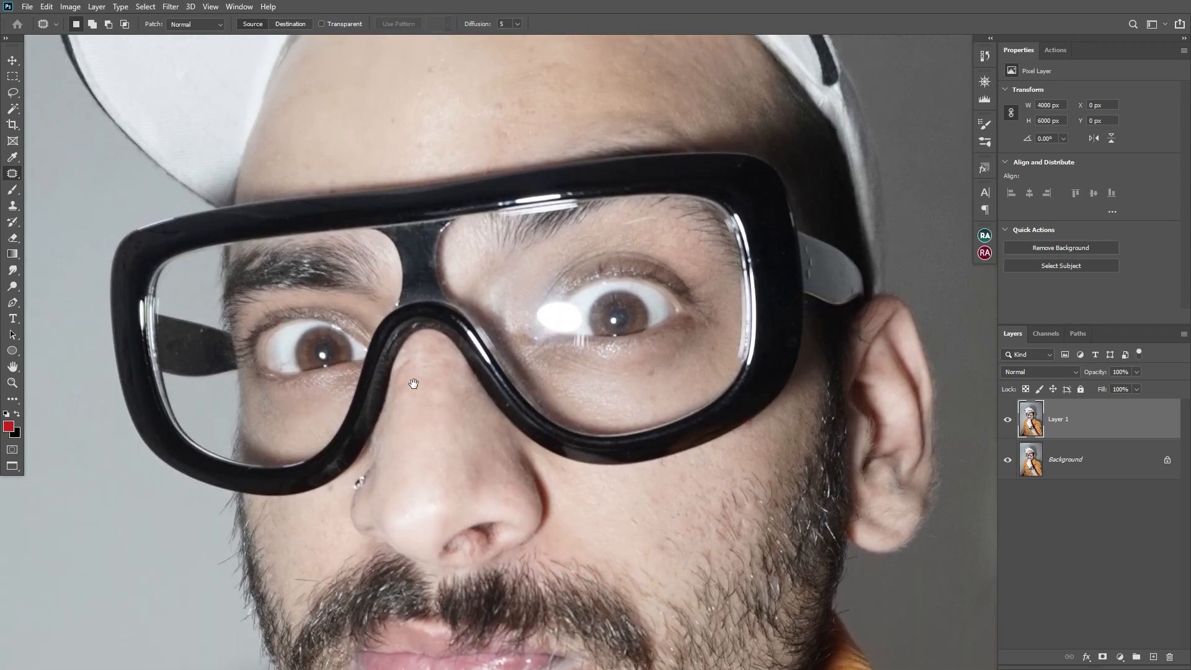
pyautogui.moveTo(426, 355)
pyautogui.mouseDown()
pyautogui.moveTo(415, 387)
pyautogui.moveTo(420, 360)
pyautogui.mouseUp()
pyautogui.hotkey('ctrl', 'd')
pyautogui.hotkey('ctrl', 'z')
pyautogui.hotkey('ctrl', 'z')
pyautogui.hotkey('ctrl', 'd')
pyautogui.moveTo(417, 373); pyautogui.dragTo(426, 399)
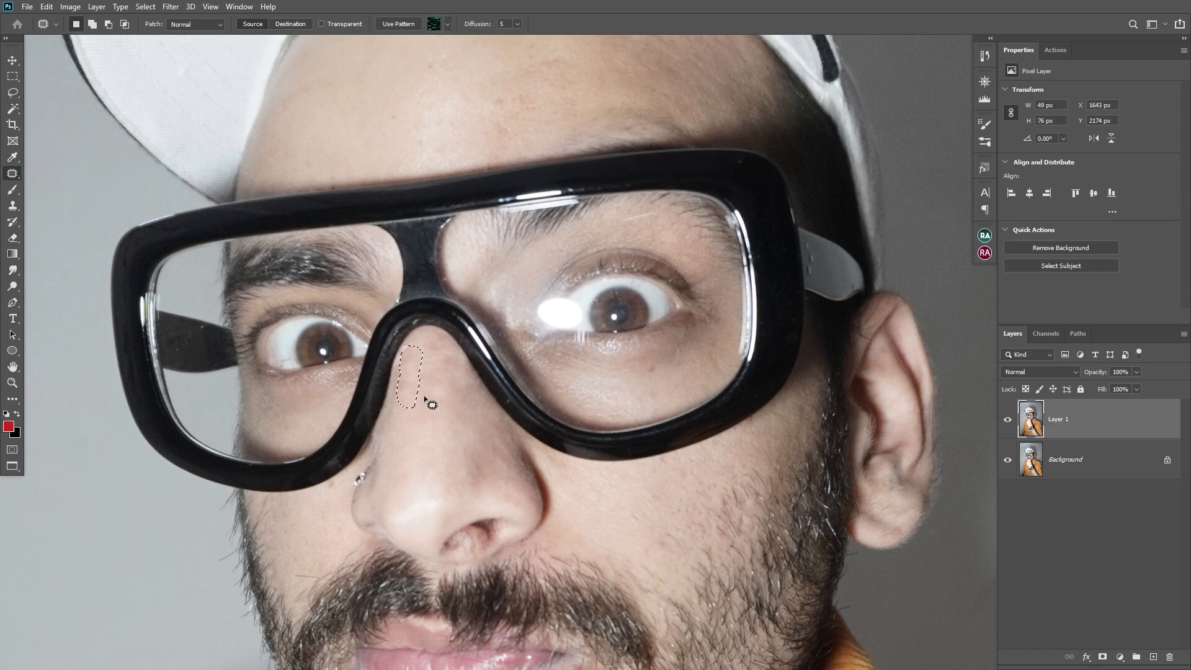
pyautogui.hotkey('ctrl', 'd')
# Patch the skin below the eye seen through the lens on the ear side.
pyautogui.moveTo(650, 374)
pyautogui.mouseDown()
pyautogui.moveTo(666, 395)
pyautogui.moveTo(675, 361)
pyautogui.moveTo(707, 357)
pyautogui.mouseUp()
pyautogui.moveTo(702, 349)
pyautogui.mouseDown()
pyautogui.moveTo(723, 372)
pyautogui.moveTo(706, 402)
pyautogui.moveTo(710, 380)
pyautogui.mouseUp()
pyautogui.hotkey('ctrl', 'd')
pyautogui.hotkey('ctrl', 'd')
pyautogui.hotkey('ctrl', 'd')
# Patch the spots on the middle of the forehead between the hairline and the glasses.
pyautogui.scroll(5, 663, 436)
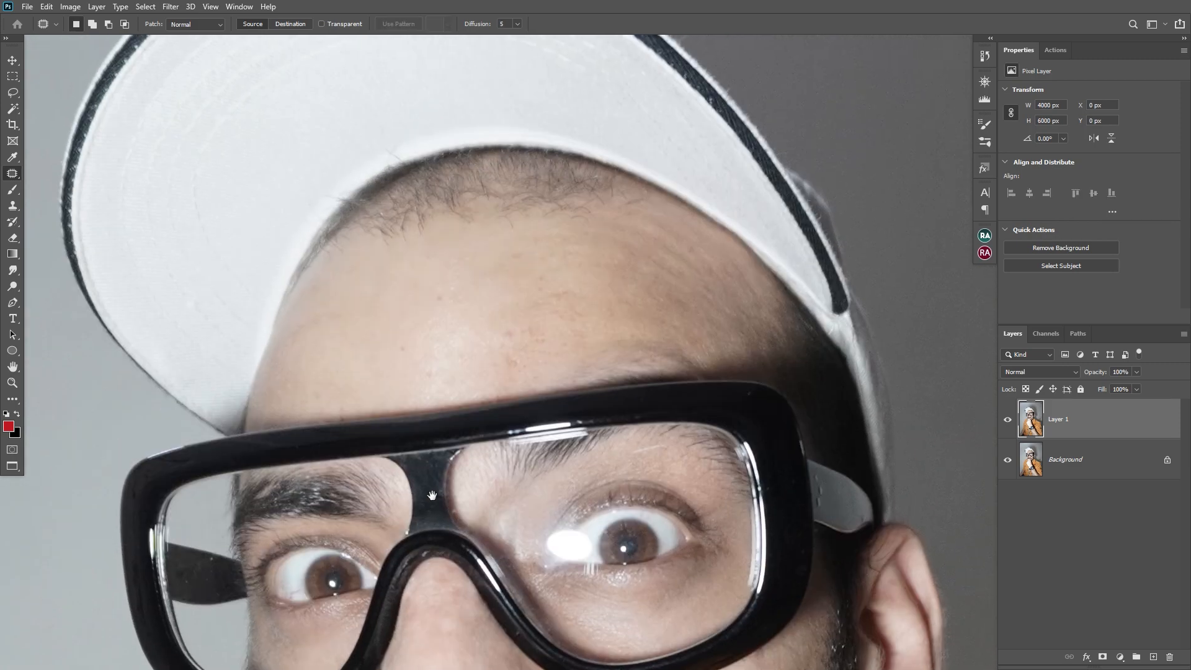
pyautogui.moveTo(521, 317); pyautogui.dragTo(478, 323)
pyautogui.moveTo(555, 331)
pyautogui.mouseDown()
pyautogui.moveTo(557, 347)
pyautogui.moveTo(559, 328)
pyautogui.mouseUp()
pyautogui.moveTo(548, 337); pyautogui.dragTo(535, 272)
pyautogui.moveTo(568, 298); pyautogui.dragTo(601, 278)
pyautogui.hotkey('ctrl', 'd')
pyautogui.moveTo(596, 321)
pyautogui.mouseDown()
pyautogui.moveTo(598, 294)
pyautogui.moveTo(559, 268)
pyautogui.mouseUp()
pyautogui.moveTo(559, 248)
pyautogui.mouseDown()
pyautogui.moveTo(577, 286)
pyautogui.moveTo(569, 261)
pyautogui.mouseUp()
pyautogui.moveTo(556, 269)
pyautogui.mouseDown()
pyautogui.moveTo(563, 304)
pyautogui.moveTo(537, 322)
pyautogui.moveTo(566, 293)
pyautogui.mouseUp()
pyautogui.hotkey('ctrl', 'd')
pyautogui.hotkey('ctrl', 'd')
pyautogui.moveTo(512, 323)
pyautogui.mouseDown()
pyautogui.moveTo(535, 357)
pyautogui.moveTo(527, 339)
pyautogui.mouseUp()
pyautogui.moveTo(523, 346); pyautogui.dragTo(569, 318)
pyautogui.click(547, 246)
# Patch the remaining forehead spots on the side nearest the cap's brim, down to the glasses frame.
pyautogui.moveTo(439, 285); pyautogui.dragTo(442, 288)
pyautogui.moveTo(438, 298); pyautogui.dragTo(451, 311)
pyautogui.moveTo(482, 273)
pyautogui.mouseDown()
pyautogui.moveTo(490, 318)
pyautogui.moveTo(485, 276)
pyautogui.mouseUp()
pyautogui.moveTo(475, 299); pyautogui.dragTo(450, 315)
pyautogui.moveTo(403, 324); pyautogui.dragTo(415, 356)
pyautogui.moveTo(407, 353)
pyautogui.mouseDown()
pyautogui.moveTo(405, 370)
pyautogui.moveTo(343, 398)
pyautogui.mouseUp()
pyautogui.hotkey('ctrl', 'd')
pyautogui.moveTo(338, 400); pyautogui.dragTo(361, 371)
pyautogui.moveTo(443, 351); pyautogui.dragTo(481, 370)
pyautogui.hotkey('ctrl', 'd')
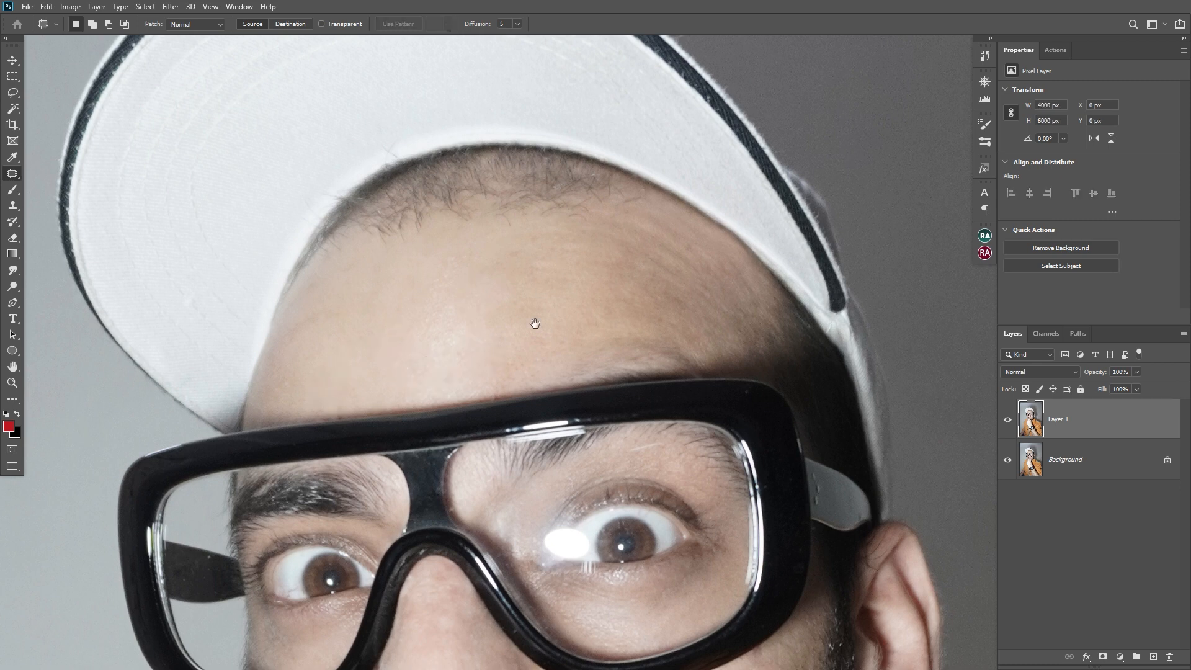
# Patch the last small blemishes across the face.
pyautogui.scroll(-5, 534, 322)
pyautogui.moveTo(438, 478)
pyautogui.mouseDown()
pyautogui.moveTo(485, 372)
pyautogui.moveTo(438, 622)
pyautogui.mouseUp()
pyautogui.moveTo(603, 577)
pyautogui.mouseDown()
pyautogui.moveTo(575, 421)
pyautogui.moveTo(581, 282)
pyautogui.mouseUp()
pyautogui.moveTo(731, 294); pyautogui.dragTo(737, 299)
pyautogui.hotkey('ctrl', 'd')
pyautogui.moveTo(688, 267); pyautogui.dragTo(687, 375)
pyautogui.moveTo(665, 296)
pyautogui.mouseDown()
pyautogui.moveTo(639, 318)
pyautogui.moveTo(681, 316)
pyautogui.moveTo(651, 515)
pyautogui.mouseUp()
pyautogui.moveTo(598, 219); pyautogui.dragTo(621, 191)
pyautogui.hotkey('ctrl', 'd')
pyautogui.moveTo(555, 338)
pyautogui.mouseDown()
pyautogui.moveTo(513, 390)
pyautogui.moveTo(535, 308)
pyautogui.moveTo(521, 129)
pyautogui.moveTo(536, 394)
pyautogui.moveTo(541, 332)
pyautogui.moveTo(545, 341)
pyautogui.mouseUp()
# Compare the face before and after retouching by hiding and showing Layer 1, and inspect the whole portrait.
pyautogui.click(1009, 422)
pyautogui.click(1008, 422)
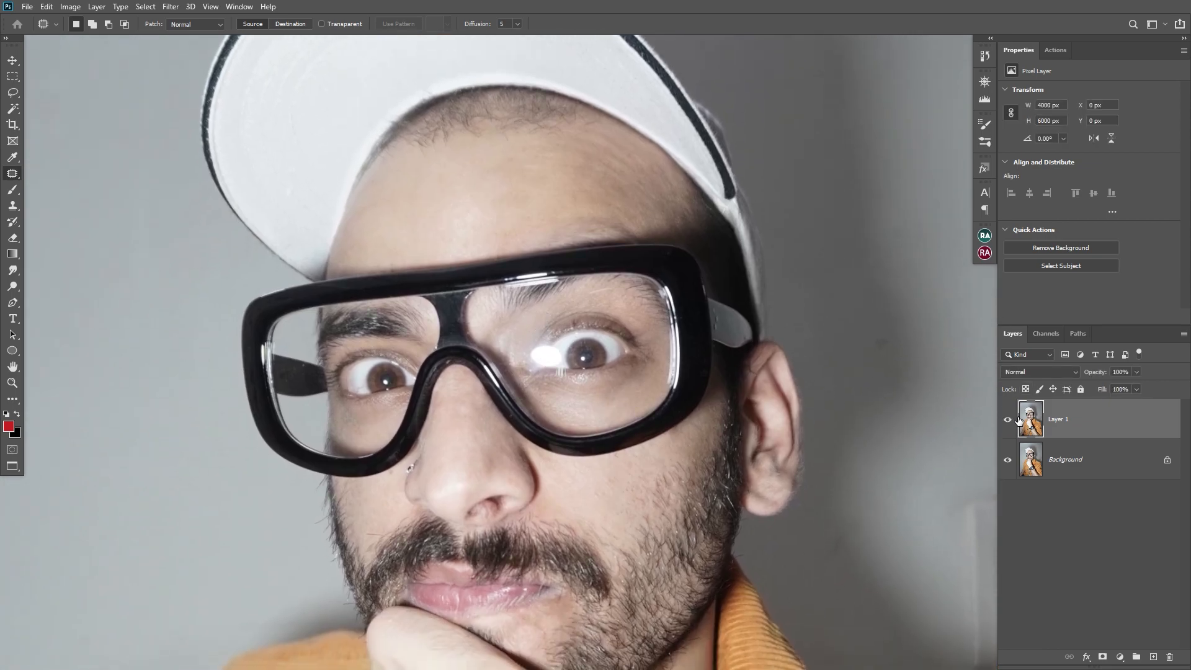
pyautogui.click(1009, 423)
pyautogui.click(1009, 423)
pyautogui.click(1009, 423)
pyautogui.click(1010, 424)
pyautogui.hotkey('ctrl', '0')
pyautogui.press('z')
pyautogui.moveTo(639, 266); pyautogui.dragTo(677, 352)
pyautogui.press('j')
pyautogui.hotkey('ctrl', '0')
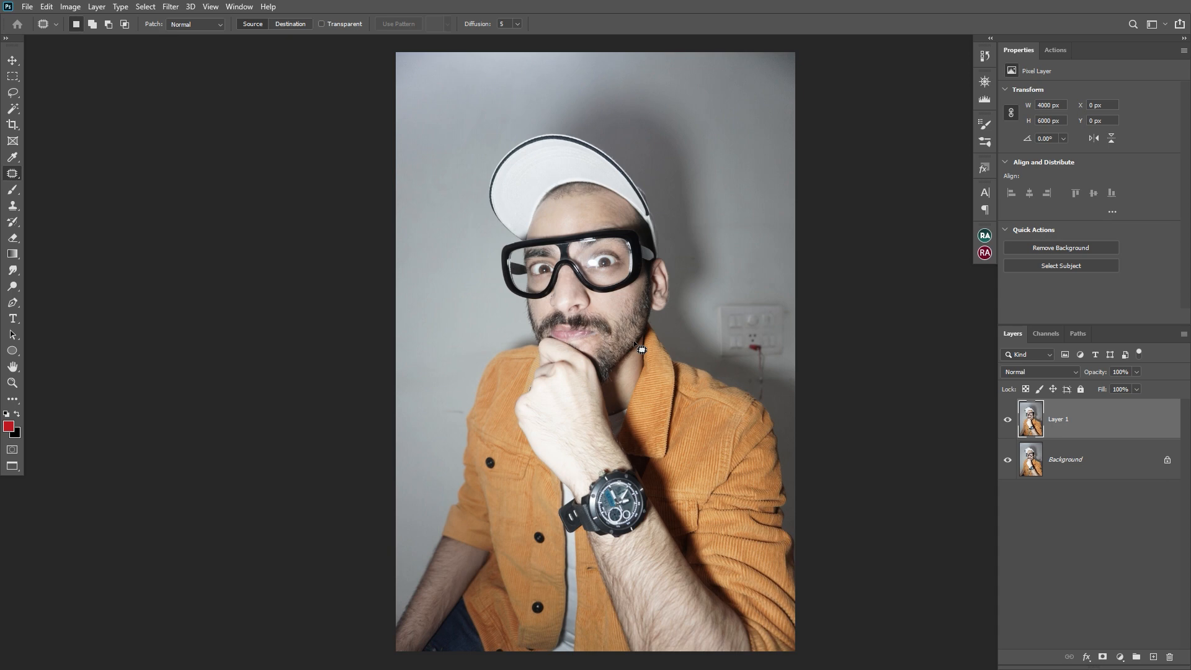
# Add a Brightness/Contrast adjustment layer with brightness -150 and contrast 31.
pyautogui.click(1117, 657)
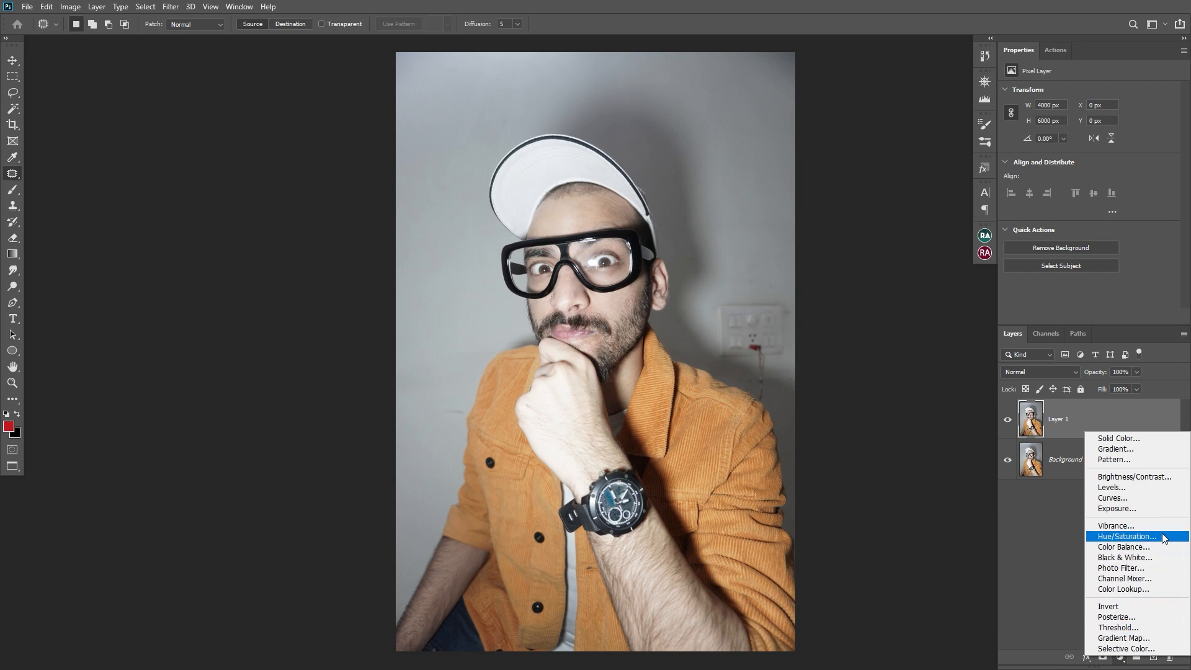
pyautogui.click(1156, 481)
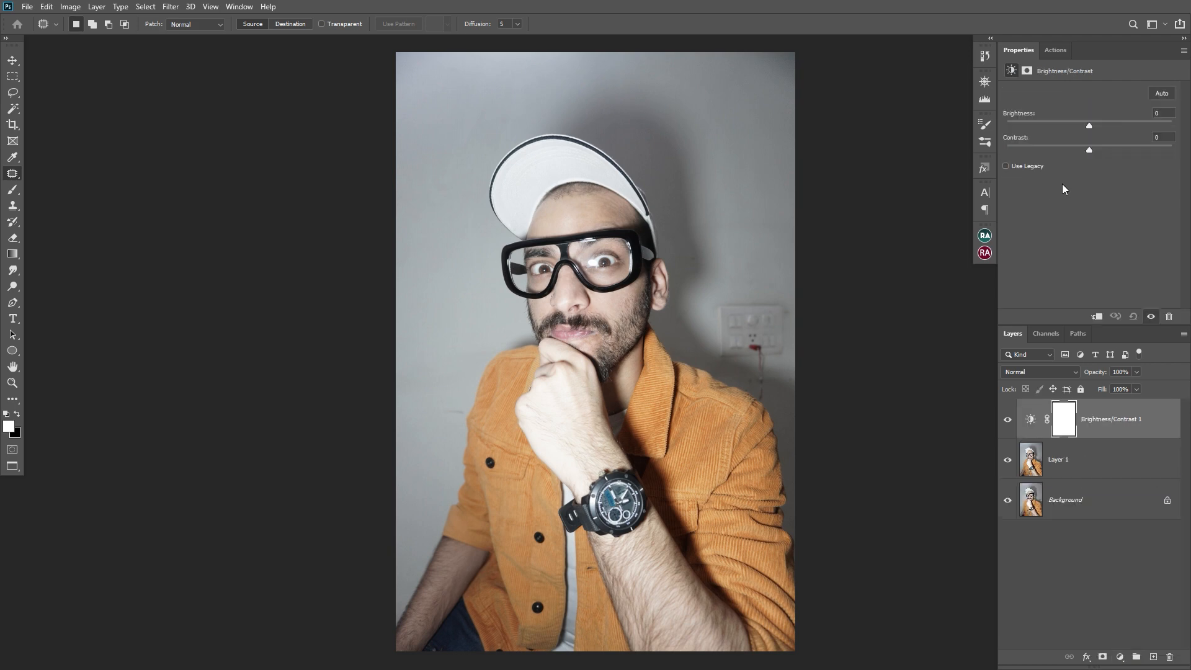
pyautogui.moveTo(1089, 125); pyautogui.dragTo(780, 192)
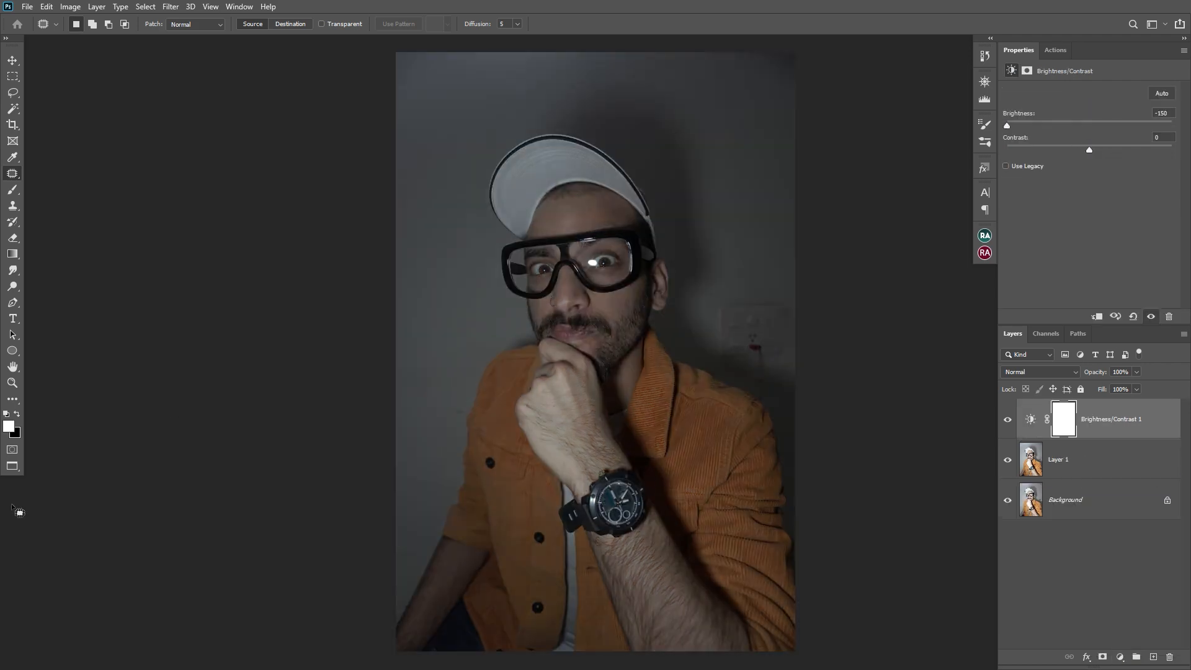
pyautogui.moveTo(1073, 148); pyautogui.dragTo(1109, 150)
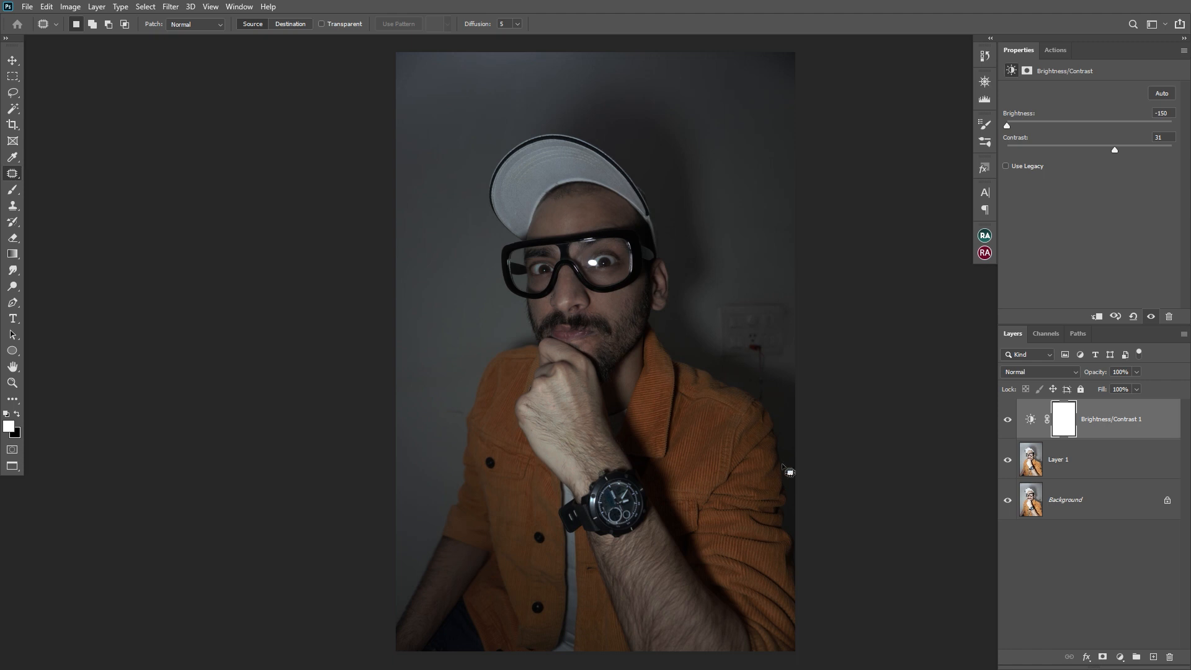
# Duplicate the Brightness/Contrast layer, set the copy to brightness -59 and contrast -9, and compare the image with and without it.
pyautogui.hotkey('ctrl', 'j')
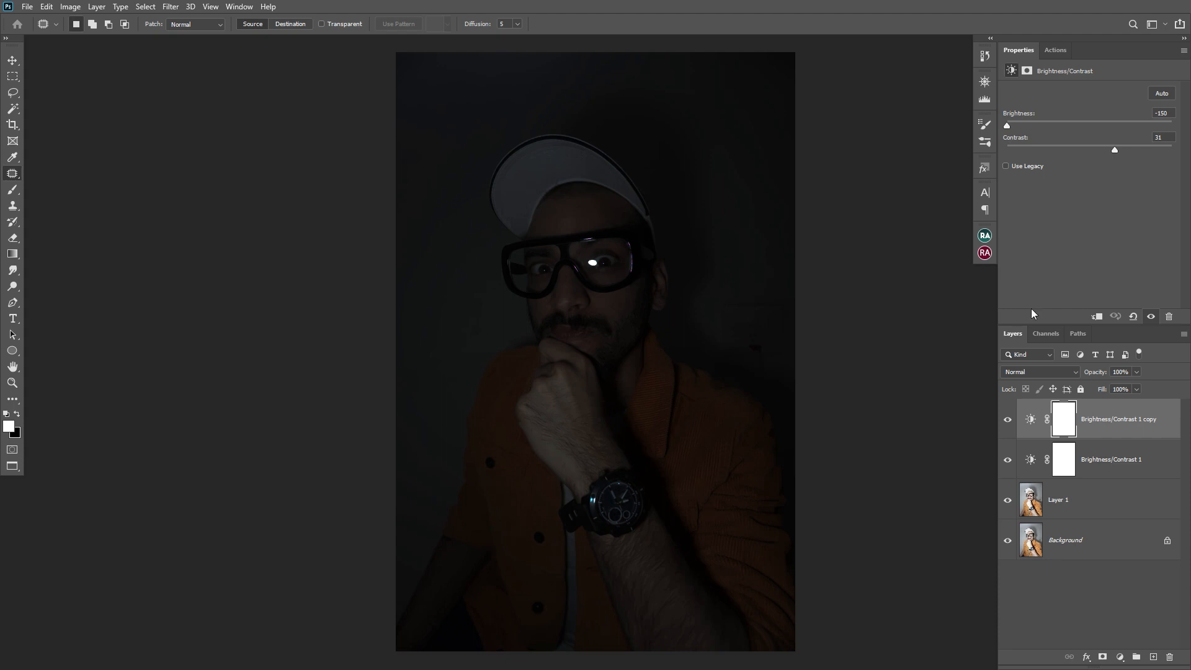
pyautogui.click(1033, 414)
pyautogui.moveTo(1006, 123); pyautogui.dragTo(1057, 124)
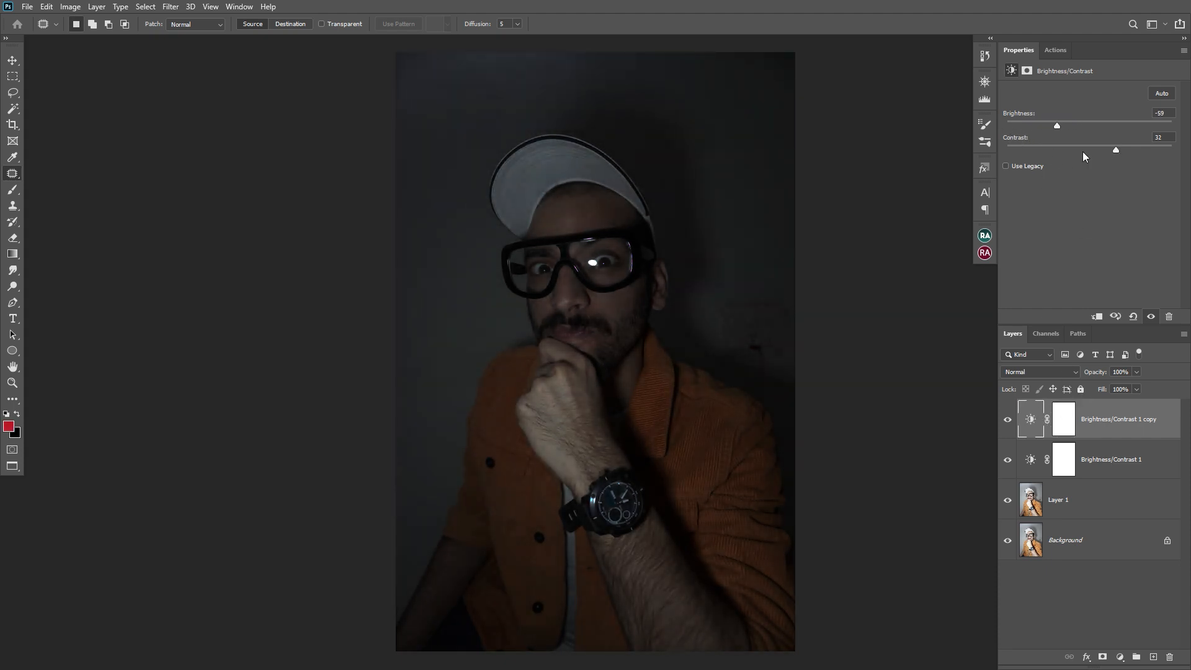
pyautogui.moveTo(1115, 150); pyautogui.dragTo(1070, 151)
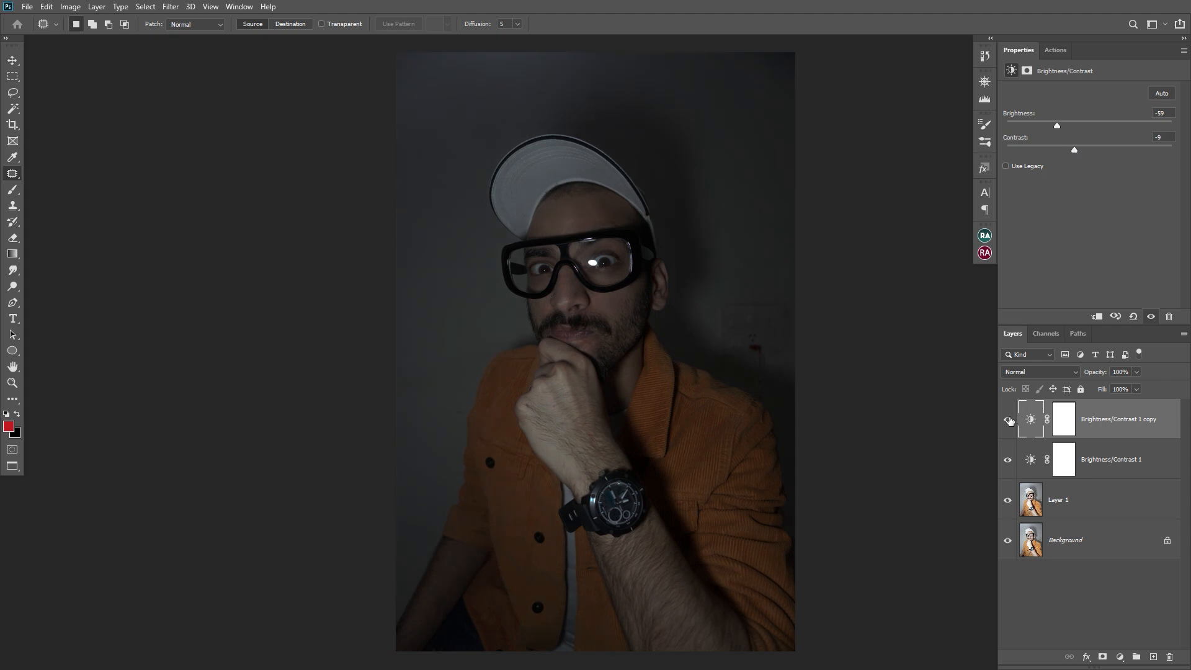
pyautogui.click(1008, 421)
pyautogui.click(1009, 421)
pyautogui.click(1008, 421)
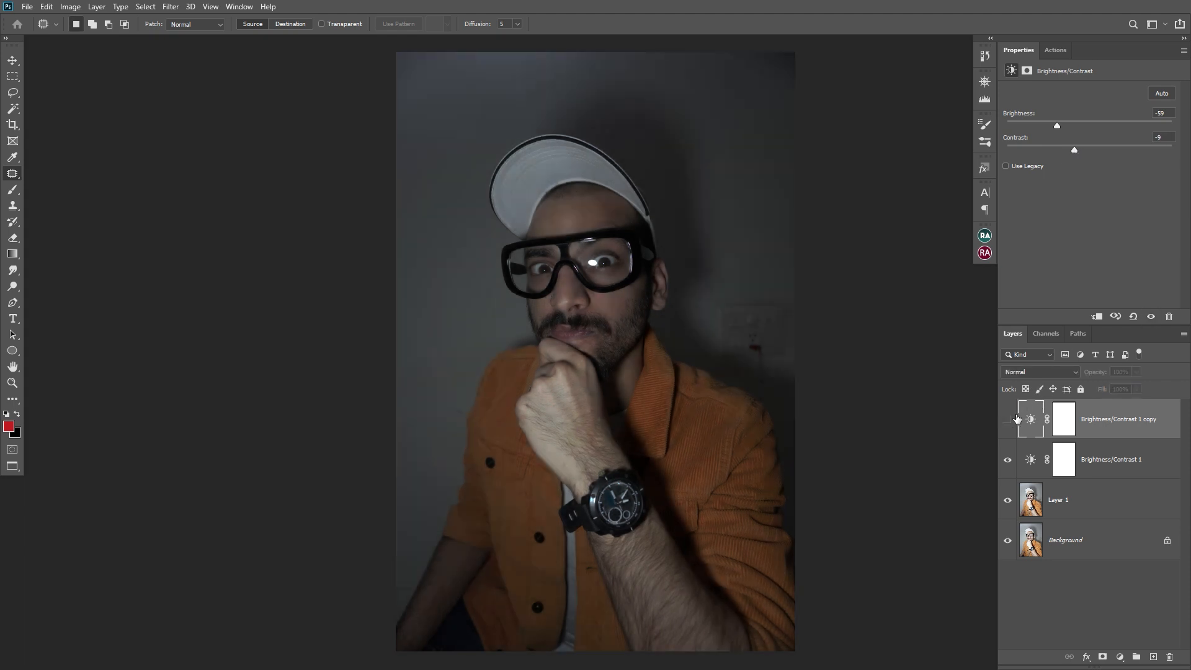
pyautogui.click(1007, 422)
# Rename Layer 1 as Blemishes.
pyautogui.click(1037, 507)
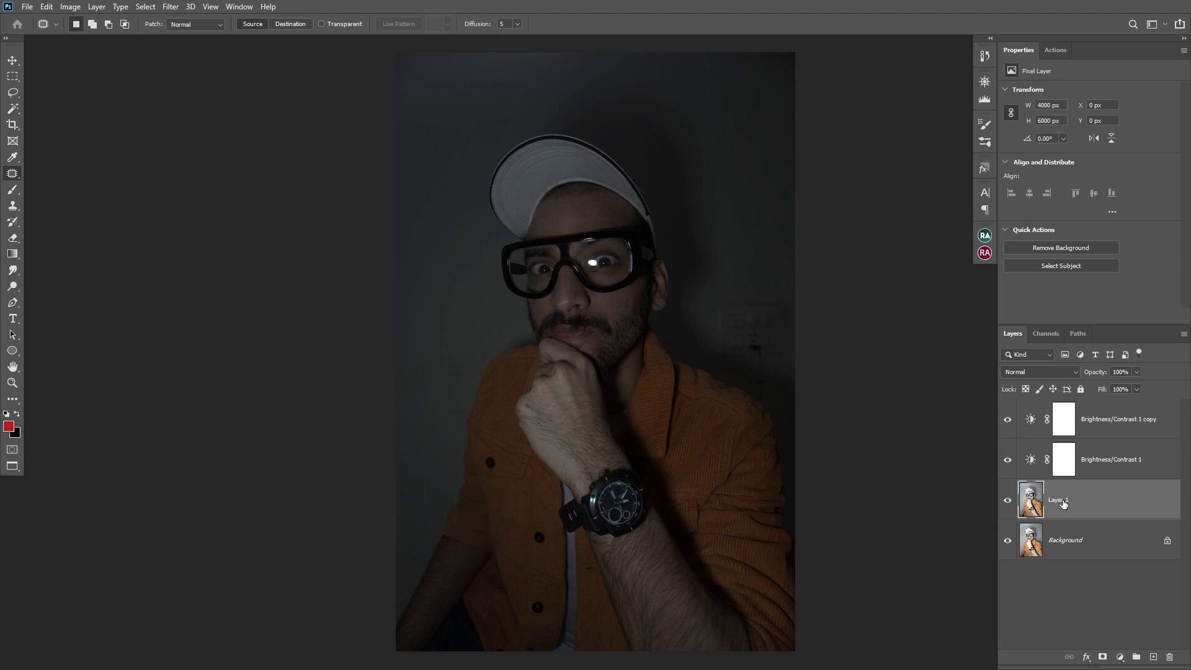
pyautogui.doubleClick(1062, 501)
pyautogui.press('Return')
# Start a Pen tool path at the glasses frame's upper outer corner with a curved second anchor along its upper edge.
pyautogui.press('z')
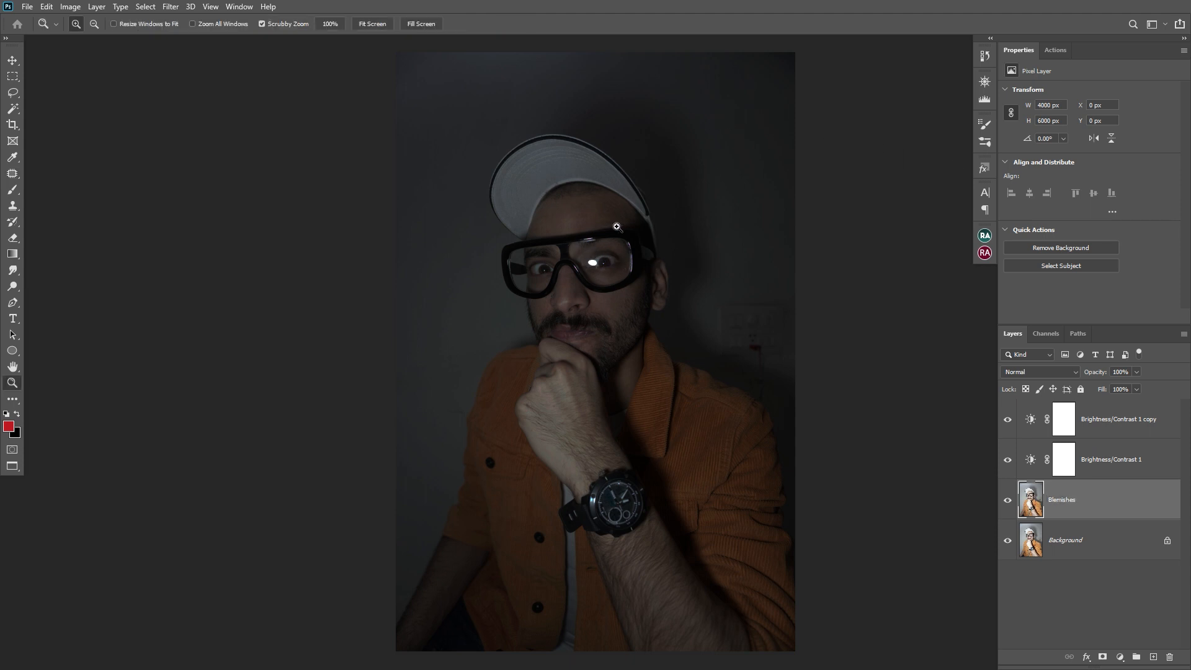
pyautogui.moveTo(607, 258); pyautogui.dragTo(691, 183)
pyautogui.press('j')
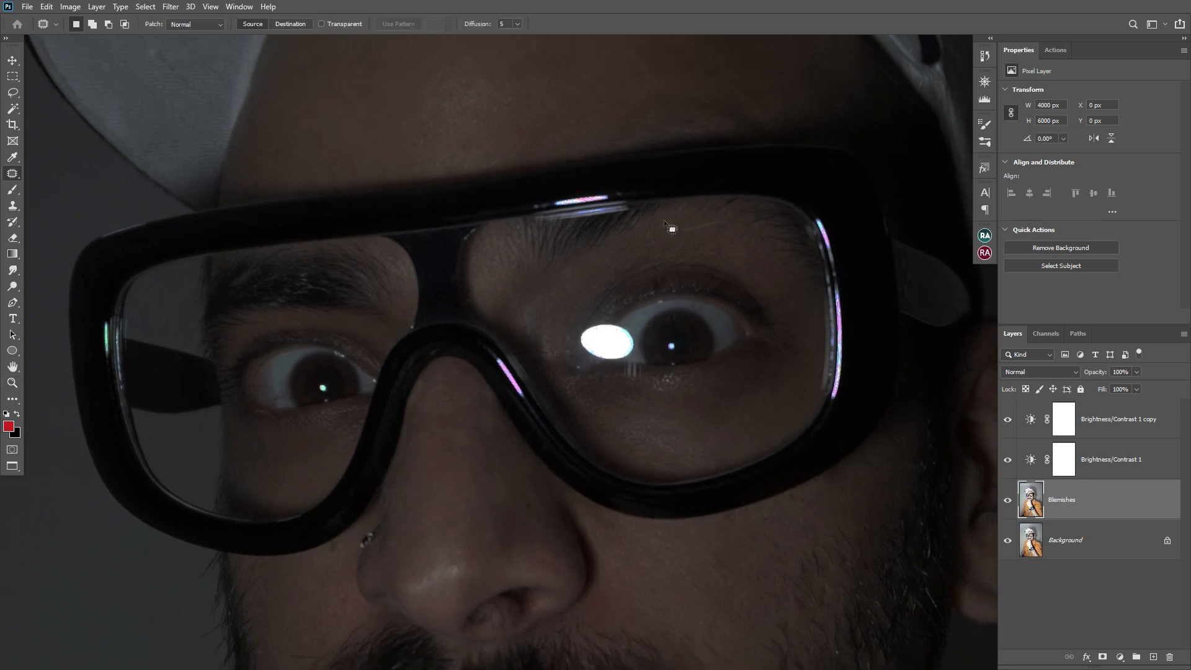
pyautogui.press('p')
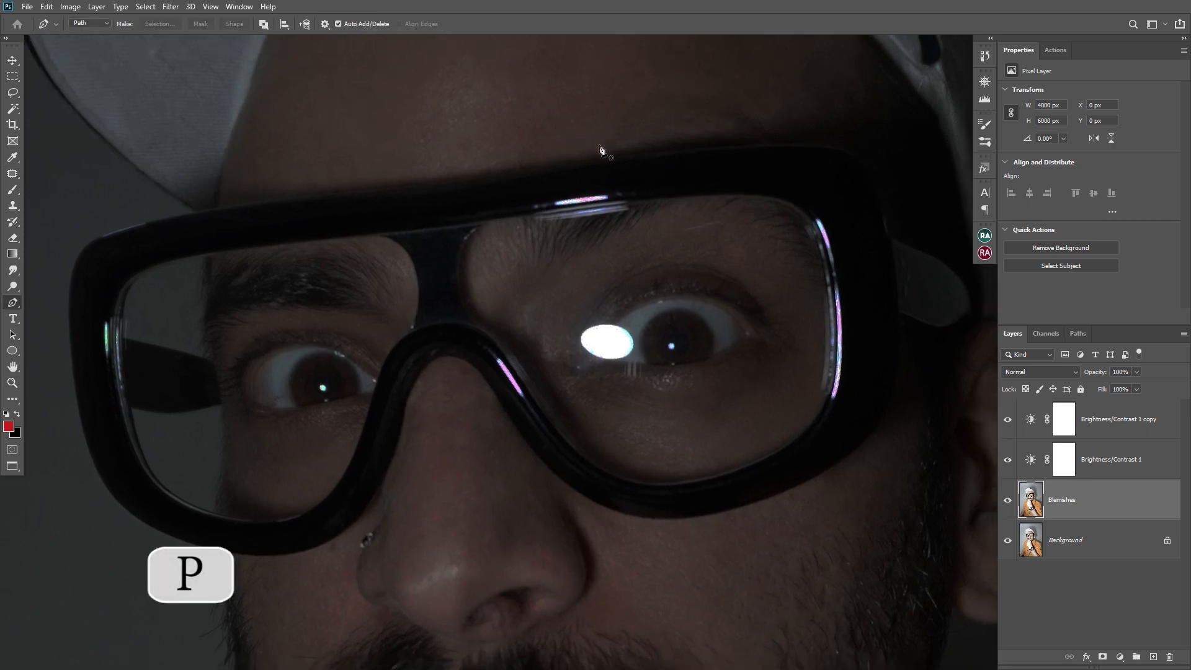
pyautogui.click(90, 243)
pyautogui.moveTo(205, 214); pyautogui.dragTo(271, 206)
# Shift the path's second anchor slightly back toward the starting corner and adjust its outgoing handle to follow the frame's upper edge.
pyautogui.press('z')
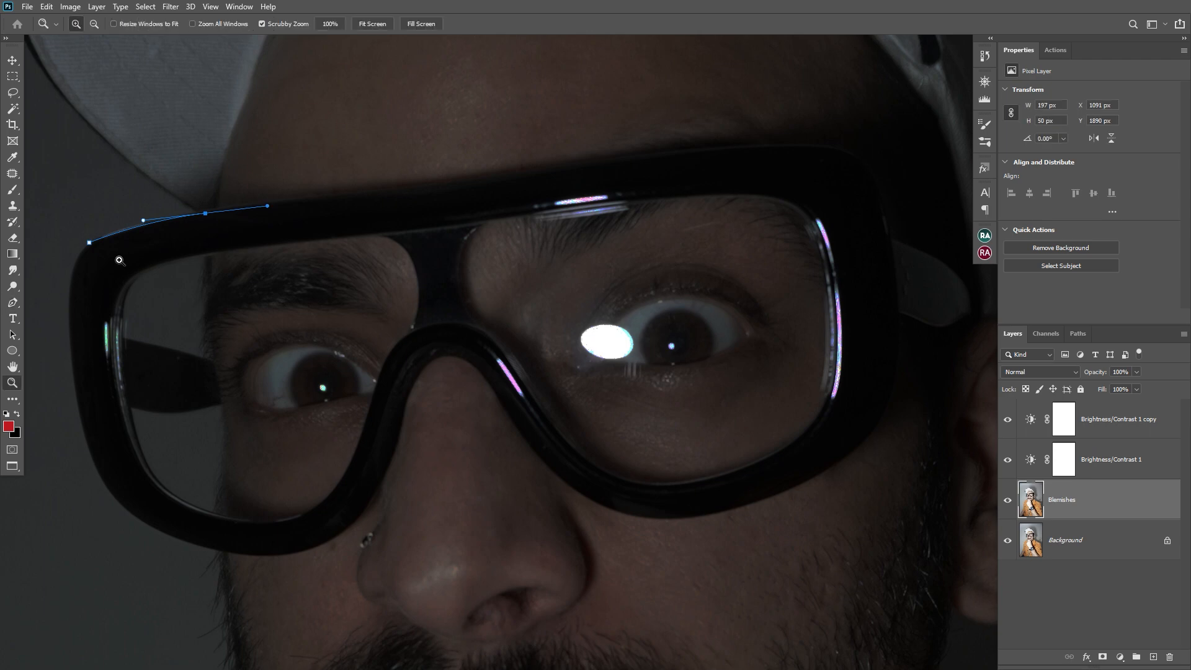
pyautogui.click(120, 258)
pyautogui.moveTo(154, 250); pyautogui.dragTo(209, 279)
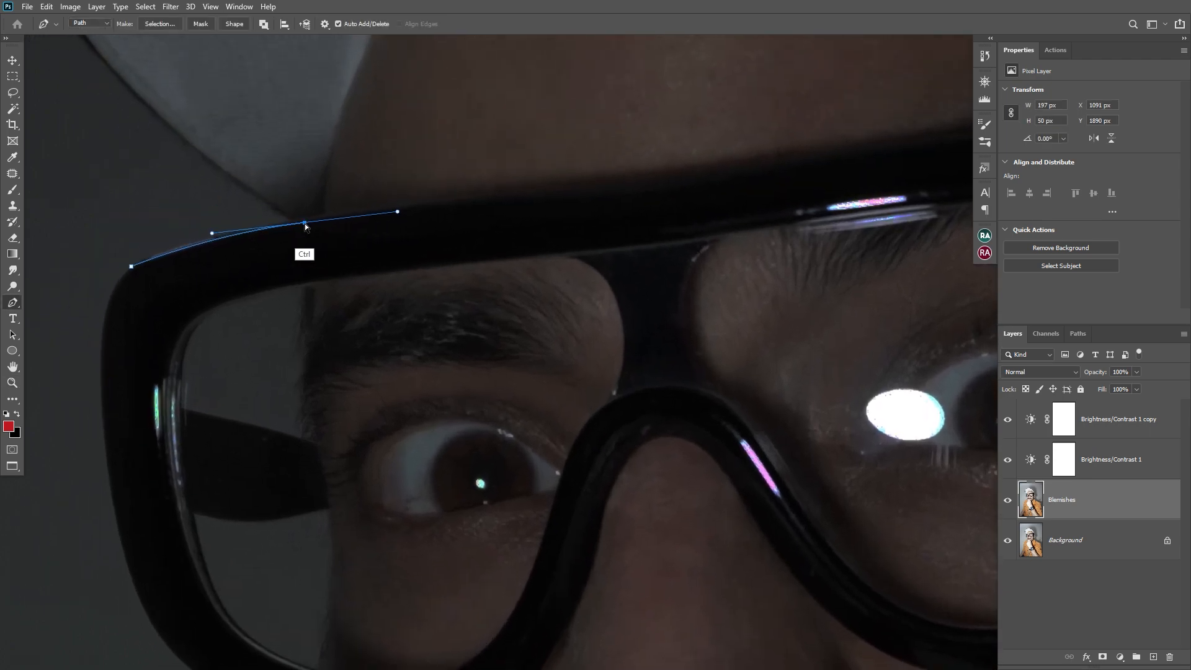
pyautogui.moveTo(305, 225); pyautogui.dragTo(283, 227)
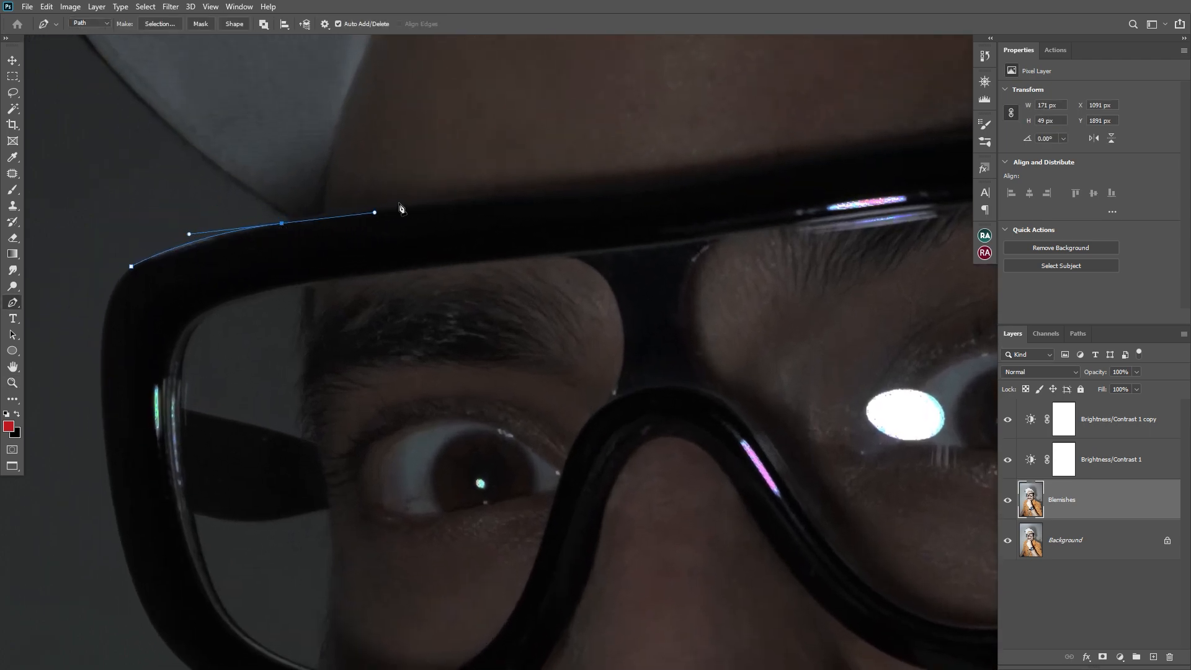
pyautogui.moveTo(375, 213); pyautogui.dragTo(374, 209)
# Extend the path with curved anchors along the frame's upper edge to the opposite upper corner.
pyautogui.moveTo(545, 191); pyautogui.dragTo(585, 189)
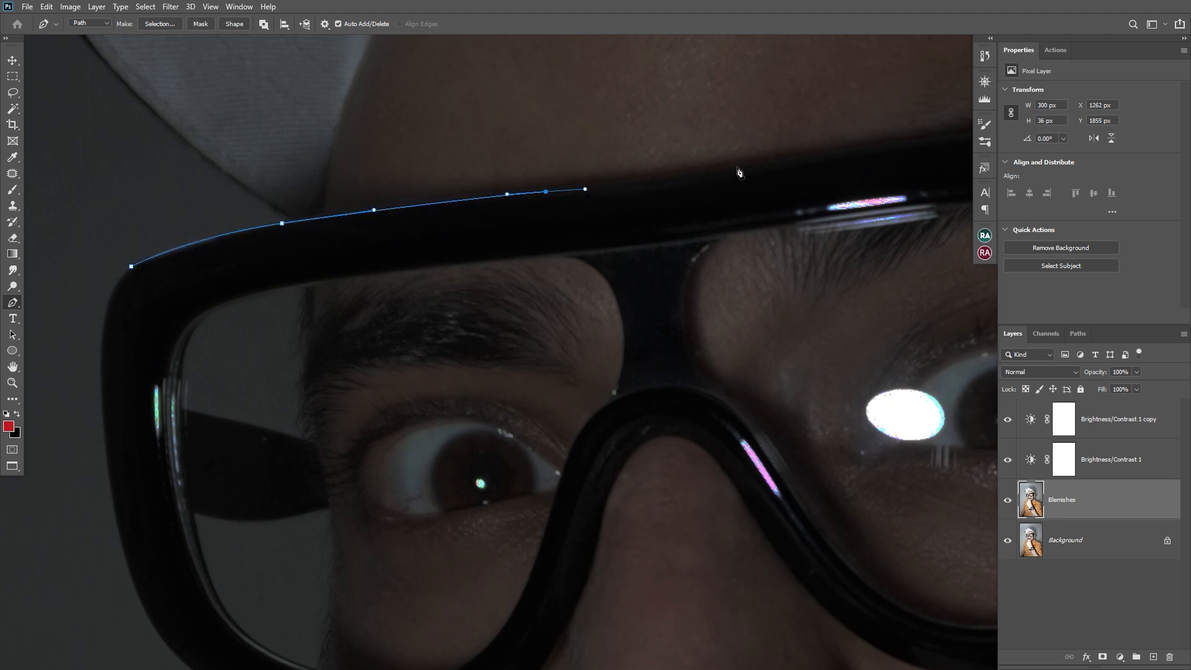
pyautogui.moveTo(734, 169); pyautogui.dragTo(572, 257)
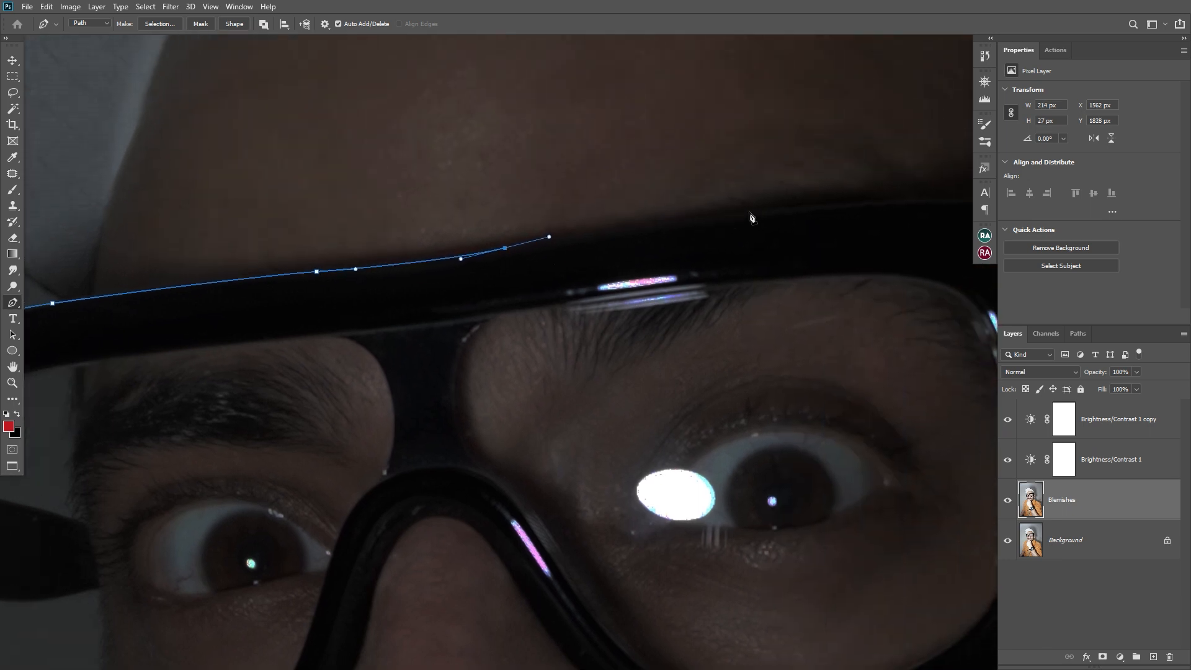
pyautogui.moveTo(787, 209); pyautogui.dragTo(631, 258)
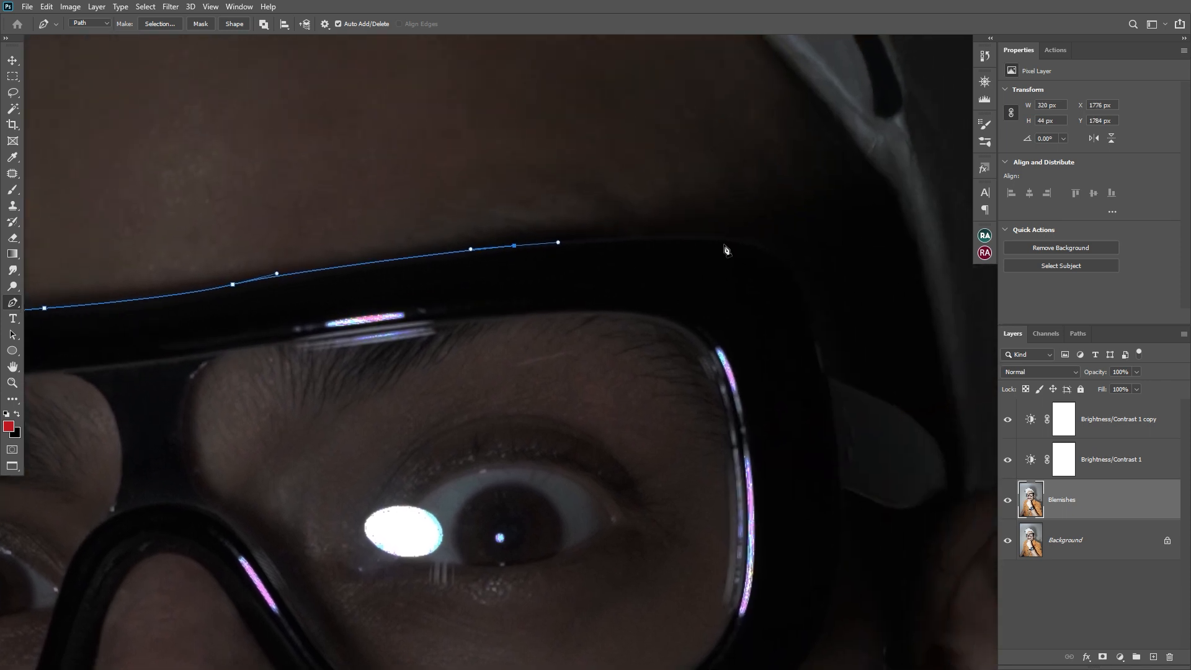
pyautogui.moveTo(720, 241); pyautogui.dragTo(743, 244)
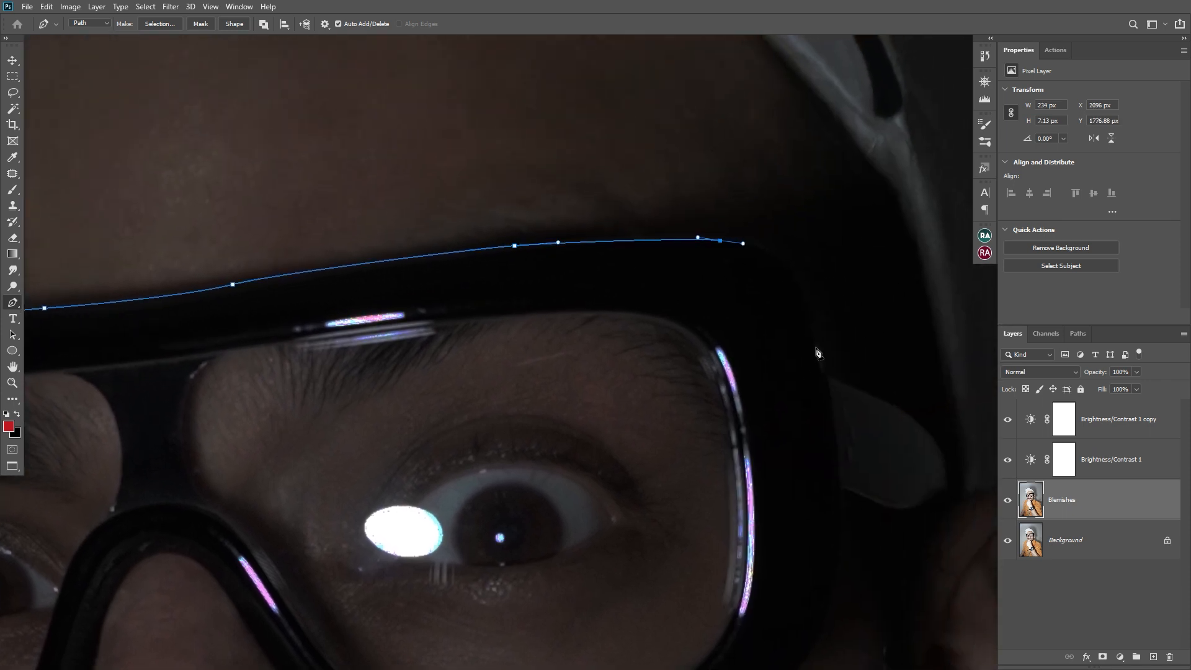
# Curve the path around the upper outer corner and trace the temple arm that sticks out beside it.
pyautogui.moveTo(827, 369); pyautogui.dragTo(839, 445)
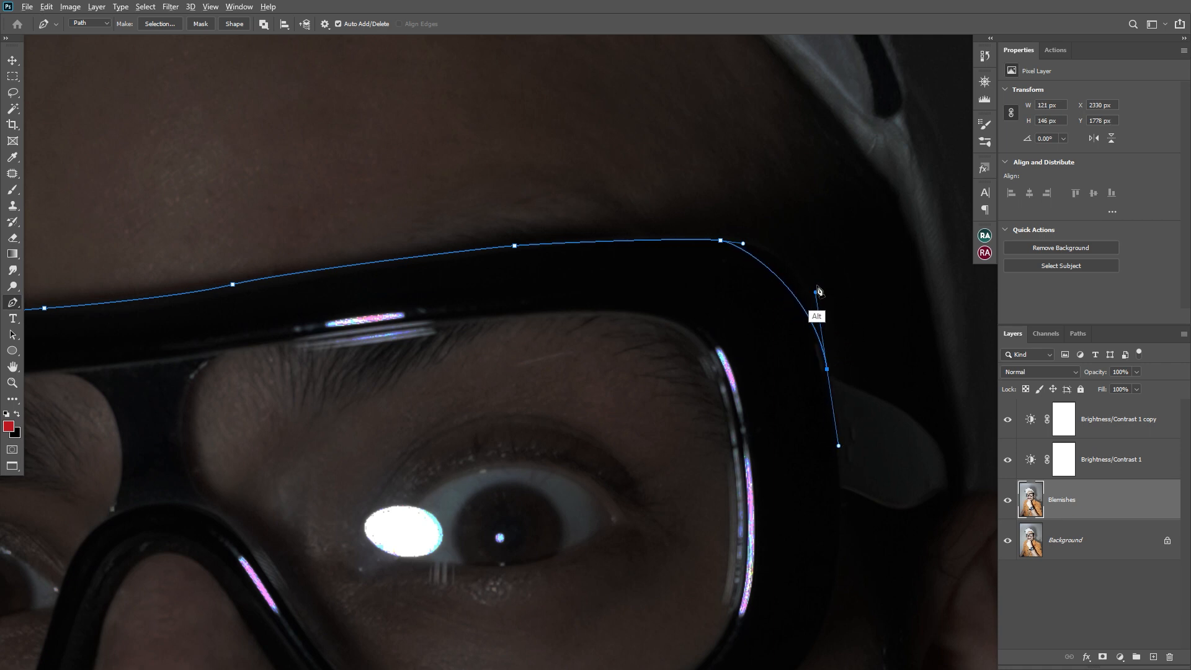
pyautogui.moveTo(817, 296); pyautogui.dragTo(807, 248)
pyautogui.moveTo(875, 396); pyautogui.dragTo(886, 402)
pyautogui.moveTo(943, 451); pyautogui.dragTo(949, 478)
pyautogui.moveTo(903, 513); pyautogui.dragTo(878, 504)
pyautogui.click(840, 487)
# Trace the frame's lower outer edge beneath the lens near the temple arm and over the nose bridge.
pyautogui.moveTo(726, 407); pyautogui.dragTo(654, 433)
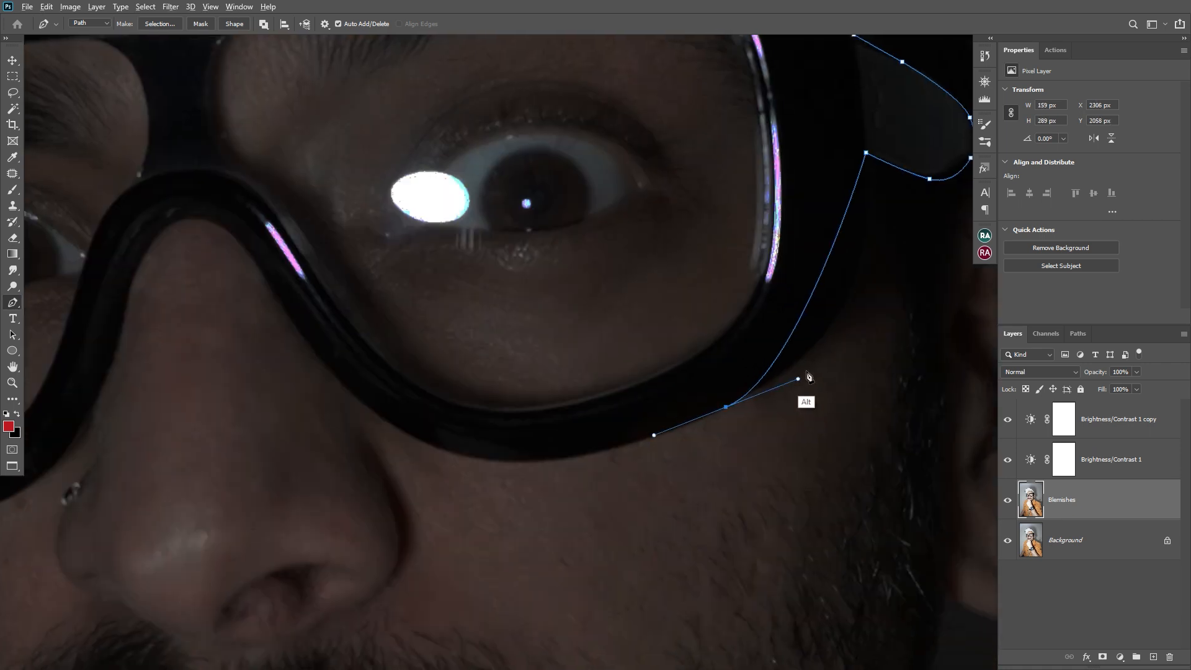
pyautogui.moveTo(403, 433); pyautogui.dragTo(367, 397)
pyautogui.moveTo(286, 313); pyautogui.dragTo(261, 275)
pyautogui.moveTo(186, 217); pyautogui.dragTo(353, 185)
pyautogui.moveTo(342, 269); pyautogui.dragTo(328, 322)
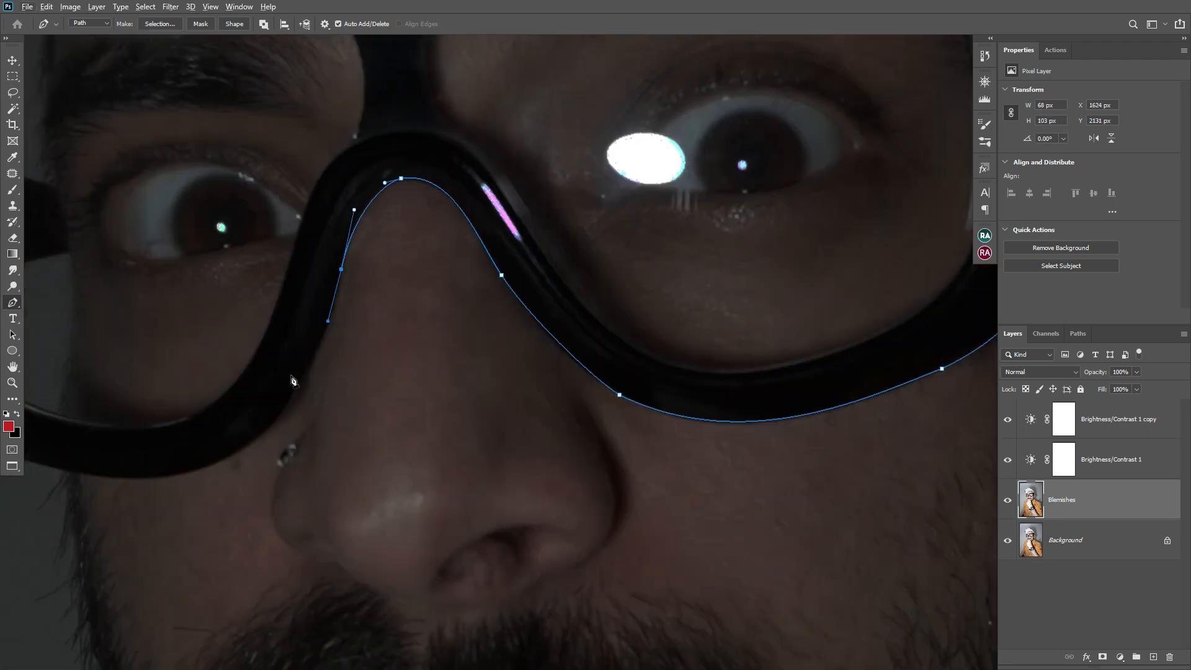
# Trace the outer edge beneath and around the other lens, closing the outline at the starting corner.
pyautogui.moveTo(252, 443); pyautogui.dragTo(204, 468)
pyautogui.moveTo(204, 468); pyautogui.dragTo(608, 343)
pyautogui.moveTo(419, 332); pyautogui.dragTo(268, 290)
pyautogui.moveTo(275, 190); pyautogui.dragTo(263, 146)
pyautogui.moveTo(269, 102); pyautogui.dragTo(343, 370)
pyautogui.moveTo(316, 332); pyautogui.dragTo(319, 281)
pyautogui.moveTo(330, 186); pyautogui.dragTo(347, 153)
pyautogui.moveTo(636, 268); pyautogui.dragTo(446, 305)
# Start an inner outline of the frame along the upper lens edge and around the lens near the outer temple arm.
pyautogui.moveTo(218, 270); pyautogui.dragTo(229, 236)
pyautogui.moveTo(448, 191); pyautogui.dragTo(532, 184)
pyautogui.moveTo(483, 250); pyautogui.dragTo(533, 234)
pyautogui.moveTo(771, 220); pyautogui.dragTo(838, 219)
pyautogui.moveTo(936, 336); pyautogui.dragTo(950, 461)
pyautogui.moveTo(859, 559); pyautogui.dragTo(914, 349)
pyautogui.moveTo(604, 391); pyautogui.dragTo(497, 287)
# Continue the inner outline over the nose bridge and around the other lens, closing the path.
pyautogui.moveTo(428, 202); pyautogui.dragTo(370, 203)
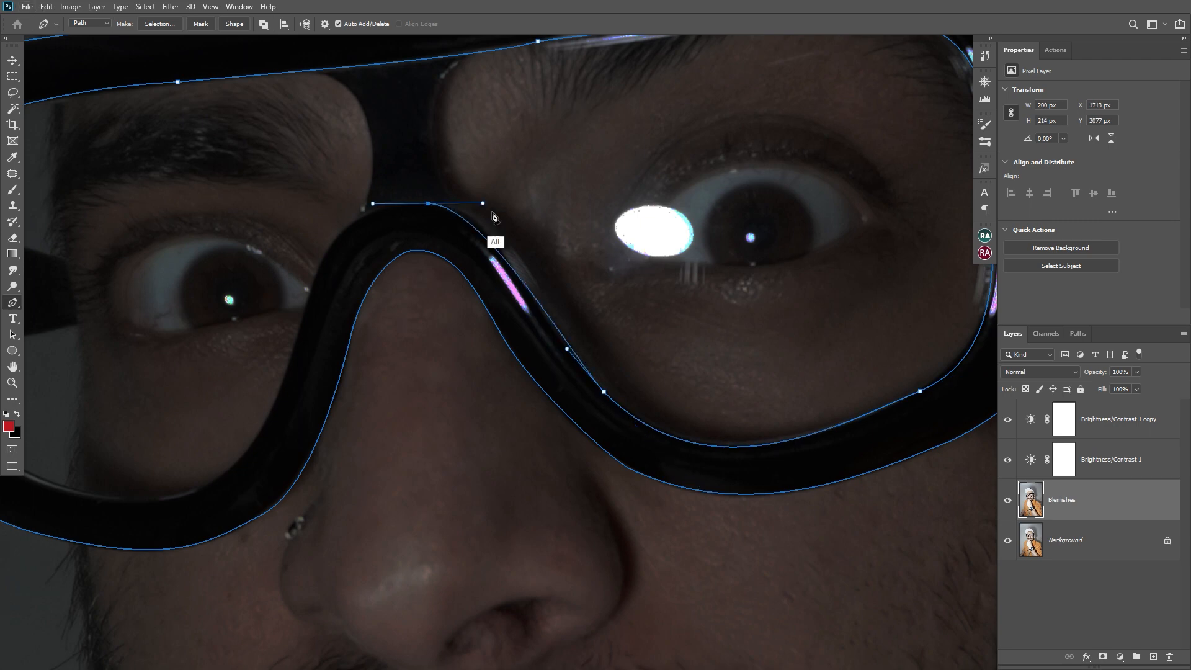
pyautogui.moveTo(322, 258); pyautogui.dragTo(311, 314)
pyautogui.moveTo(534, 353); pyautogui.dragTo(486, 379)
pyautogui.moveTo(378, 372); pyautogui.dragTo(299, 343)
pyautogui.moveTo(260, 285); pyautogui.dragTo(251, 159)
pyautogui.click(302, 115)
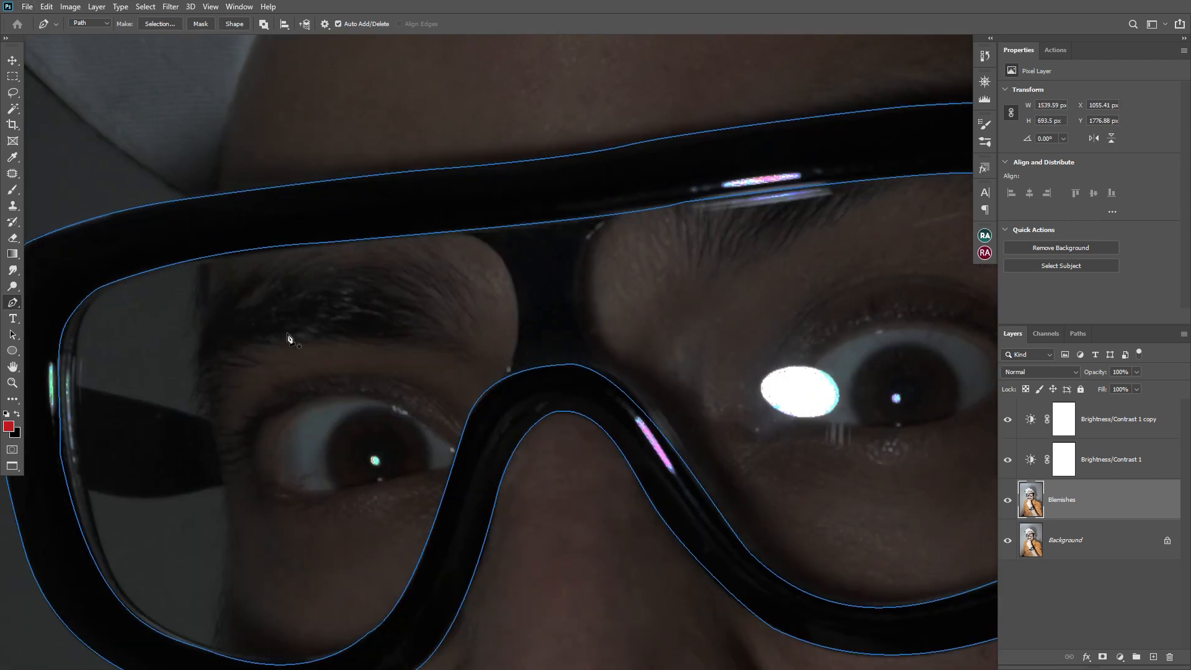
# Trace a closed path around the temple arm visible through the lens.
pyautogui.click(75, 386)
pyautogui.click(213, 424)
pyautogui.click(224, 483)
pyautogui.moveTo(133, 495); pyautogui.dragTo(89, 490)
# Trace a closed path around the centre bar joining the frame's upper edge to the nose bridge.
pyautogui.click(463, 232)
pyautogui.moveTo(516, 297); pyautogui.dragTo(515, 342)
pyautogui.click(509, 371)
pyautogui.click(602, 372)
pyautogui.moveTo(574, 284); pyautogui.dragTo(576, 243)
pyautogui.click(608, 215)
pyautogui.click(463, 232)
# Trace a closed path around the long hand of the wristwatch.
pyautogui.moveTo(608, 426); pyautogui.dragTo(775, 422)
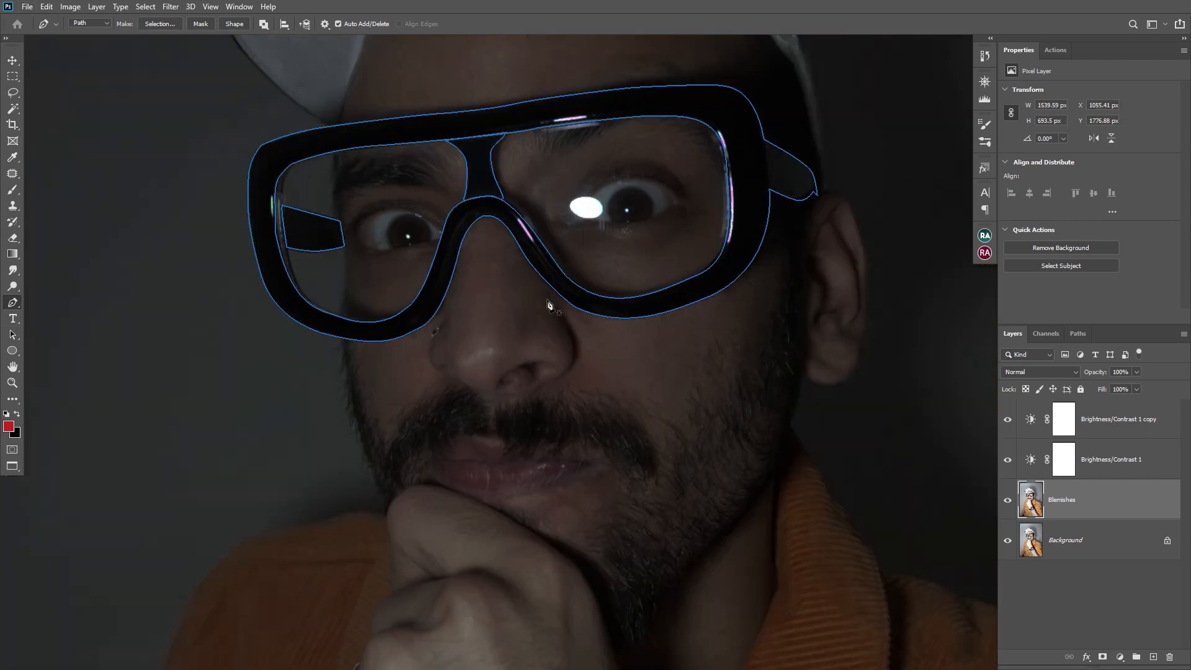
pyautogui.moveTo(510, 500); pyautogui.dragTo(453, 202)
pyautogui.moveTo(520, 330)
pyautogui.mouseDown()
pyautogui.moveTo(590, 274)
pyautogui.moveTo(559, 359)
pyautogui.moveTo(521, 351)
pyautogui.mouseUp()
pyautogui.click(500, 352)
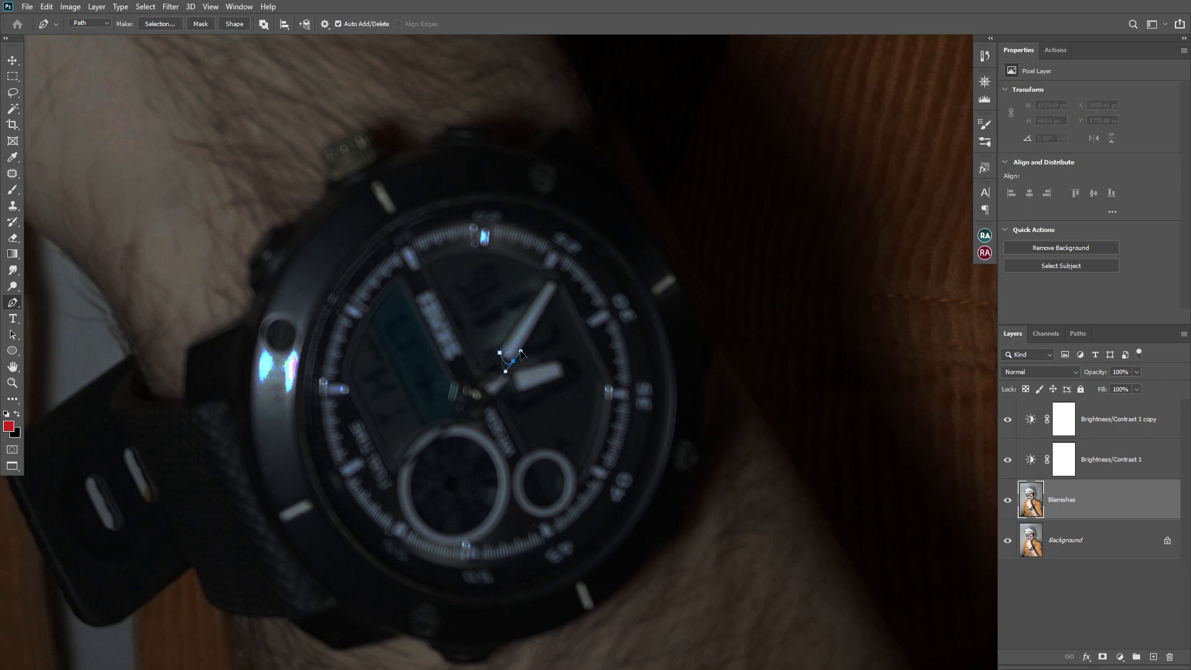
pyautogui.click(555, 287)
pyautogui.click(551, 284)
pyautogui.click(500, 352)
# Trace a closed rectangular path around the bright hour marker at the upper rim of the watch dial.
pyautogui.click(481, 231)
pyautogui.click(489, 231)
pyautogui.click(487, 244)
pyautogui.click(481, 243)
pyautogui.click(480, 230)
# Trace the inner and outer edges of the ring around the watch's small subdial.
pyautogui.click(565, 492)
pyautogui.moveTo(524, 499); pyautogui.dragTo(519, 484)
pyautogui.moveTo(569, 506); pyautogui.dragTo(544, 534)
pyautogui.moveTo(516, 472); pyautogui.dragTo(523, 452)
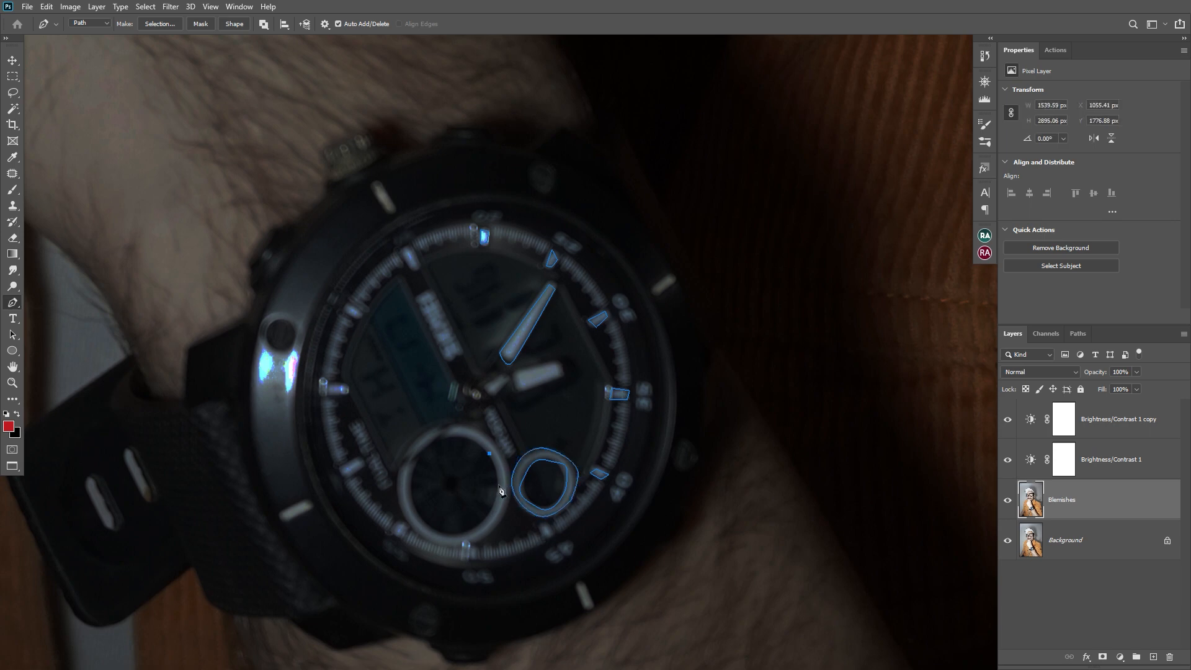
# Trace the inner and outer edges of the ring around the watch's large subdial.
pyautogui.moveTo(416, 501); pyautogui.dragTo(410, 476)
pyautogui.moveTo(497, 524); pyautogui.dragTo(472, 549)
pyautogui.moveTo(400, 505); pyautogui.dragTo(391, 475)
pyautogui.moveTo(413, 438); pyautogui.dragTo(444, 415)
pyautogui.moveTo(503, 458); pyautogui.dragTo(486, 426)
# Trace the watch's short hand and the remaining hour markers around the dial.
pyautogui.click(515, 375)
pyautogui.moveTo(397, 545); pyautogui.dragTo(479, 468)
pyautogui.click(470, 463)
pyautogui.click(428, 397)
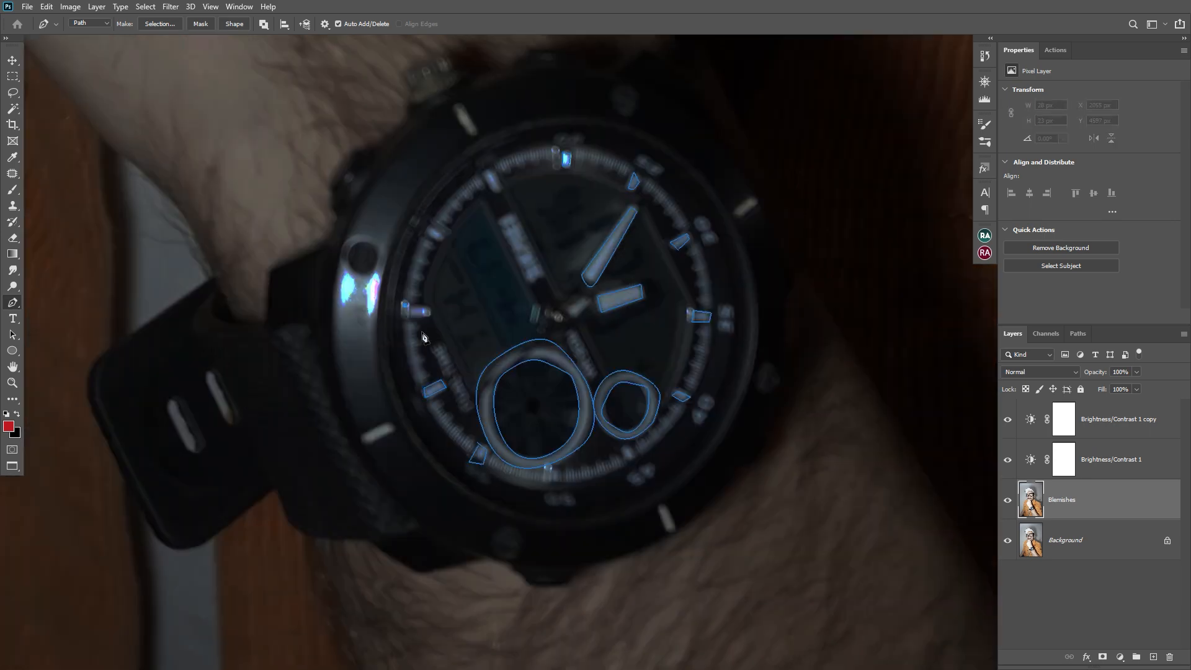
pyautogui.click(402, 316)
pyautogui.click(433, 242)
pyautogui.click(485, 172)
# Convert the glasses and watch paths into a selection and copy it from Blemishes to a new layer.
pyautogui.hotkey('ctrl', '0')
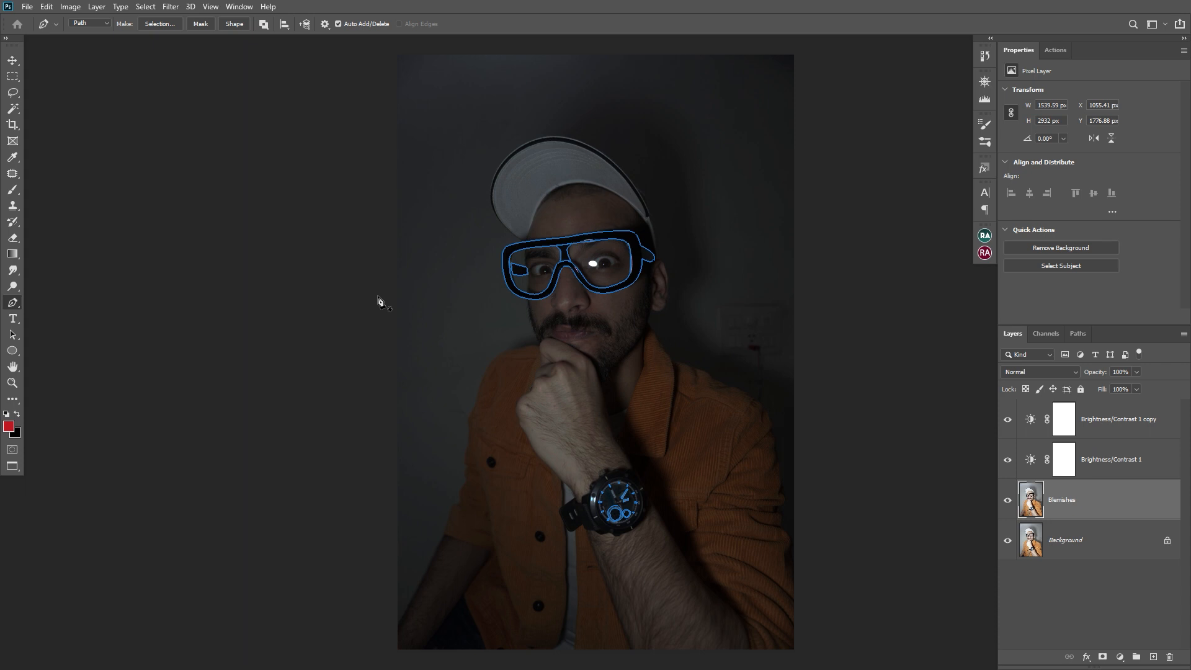
pyautogui.hotkey('ctrl', 'Return')
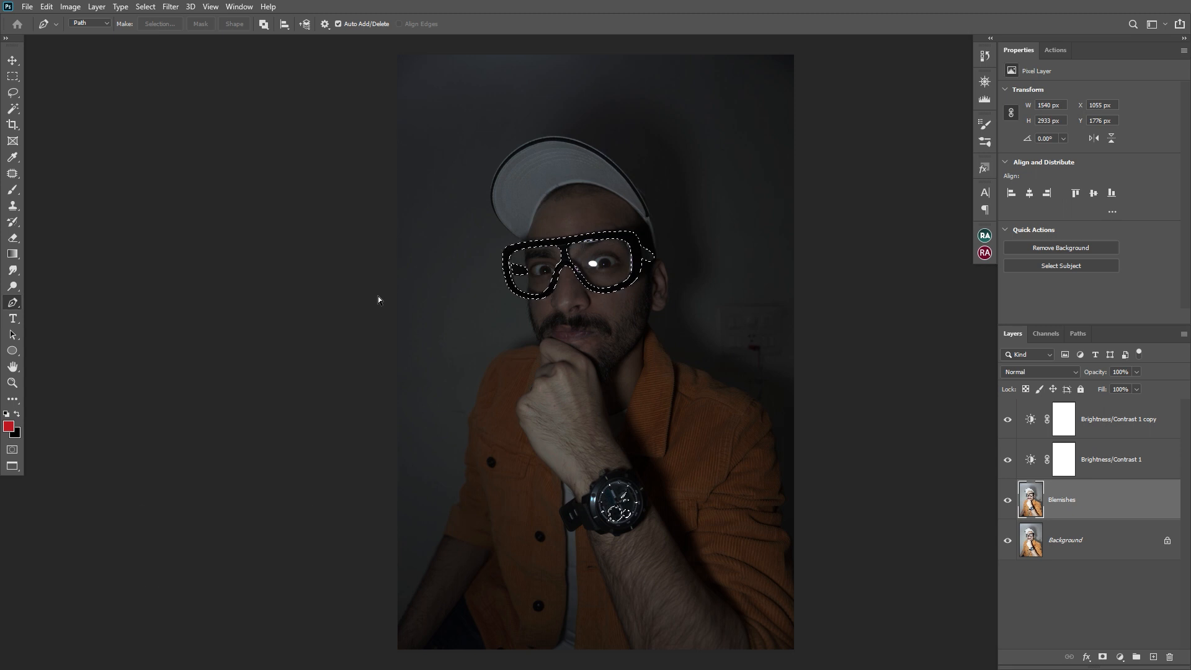
pyautogui.hotkey('ctrl', 'j')
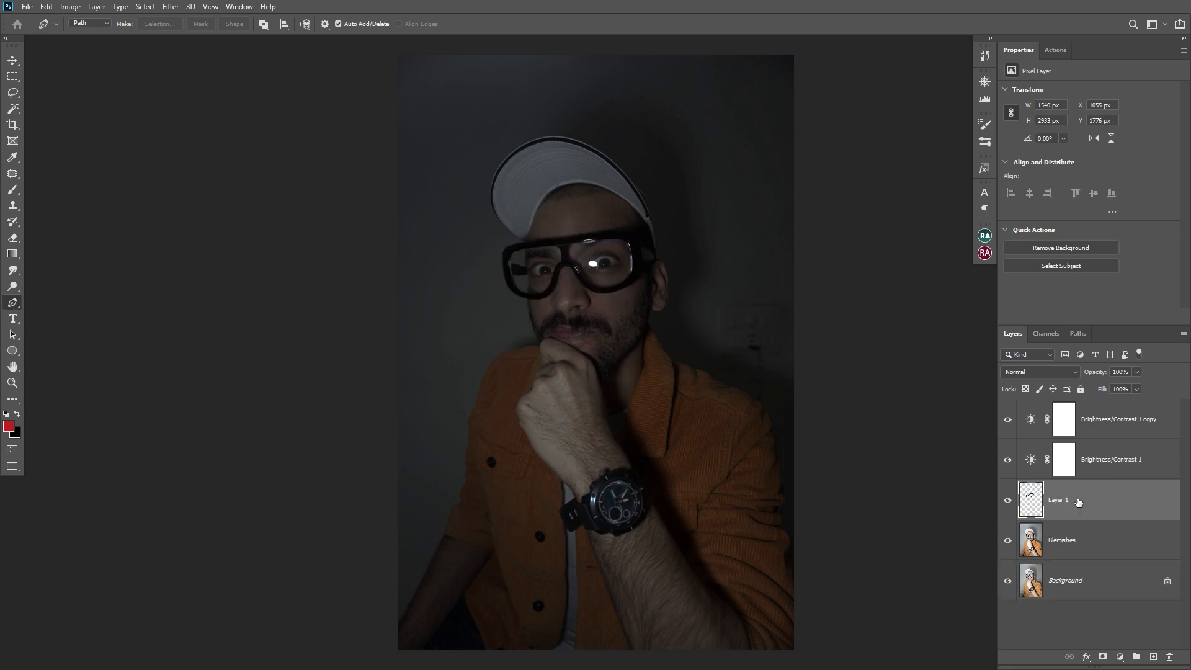
# Move Layer 1 above both Brightness/Contrast layers and check its cut-out on its own.
pyautogui.moveTo(1079, 502); pyautogui.dragTo(1095, 405)
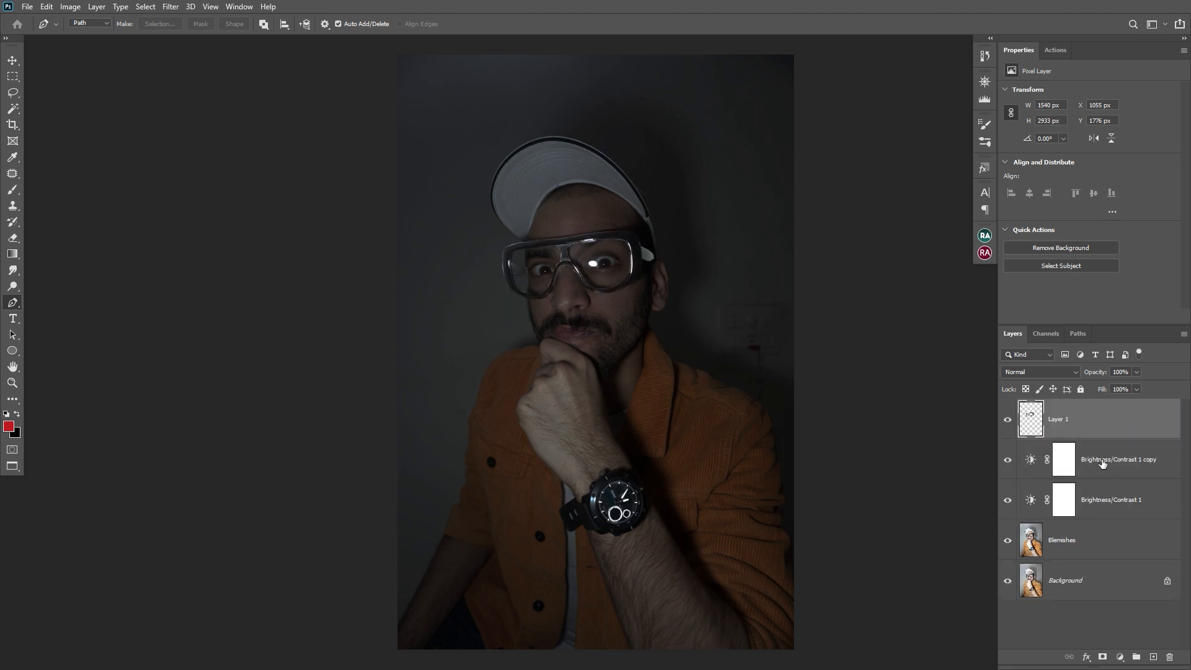
pyautogui.keyDown('alt'); pyautogui.click(1008, 420); pyautogui.keyUp('alt')
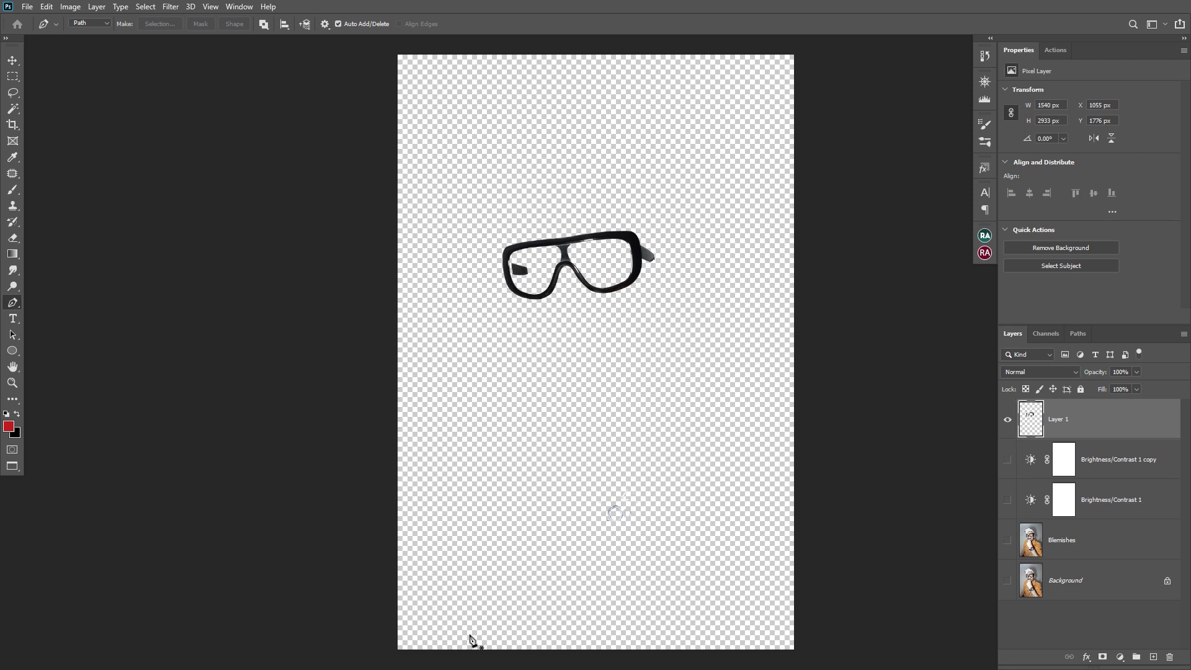
pyautogui.keyDown('alt'); pyautogui.click(1007, 422); pyautogui.keyUp('alt')
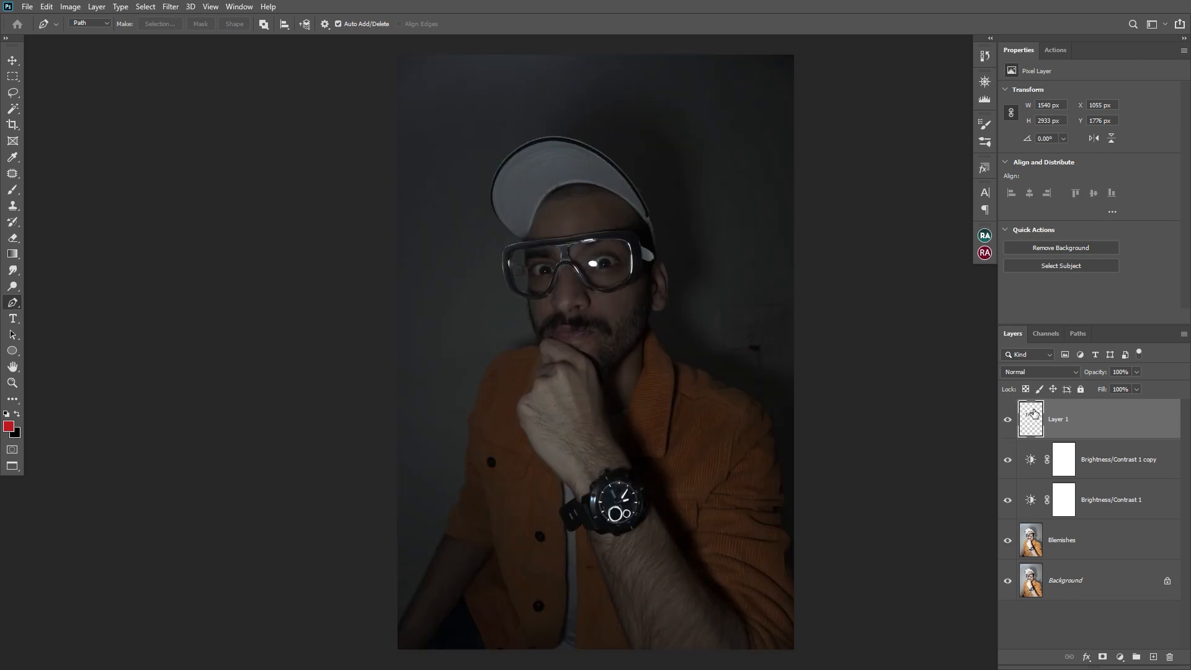
# Lower the brightness of the Brightness/Contrast 1 copy layer to darken the photo further.
pyautogui.press('v')
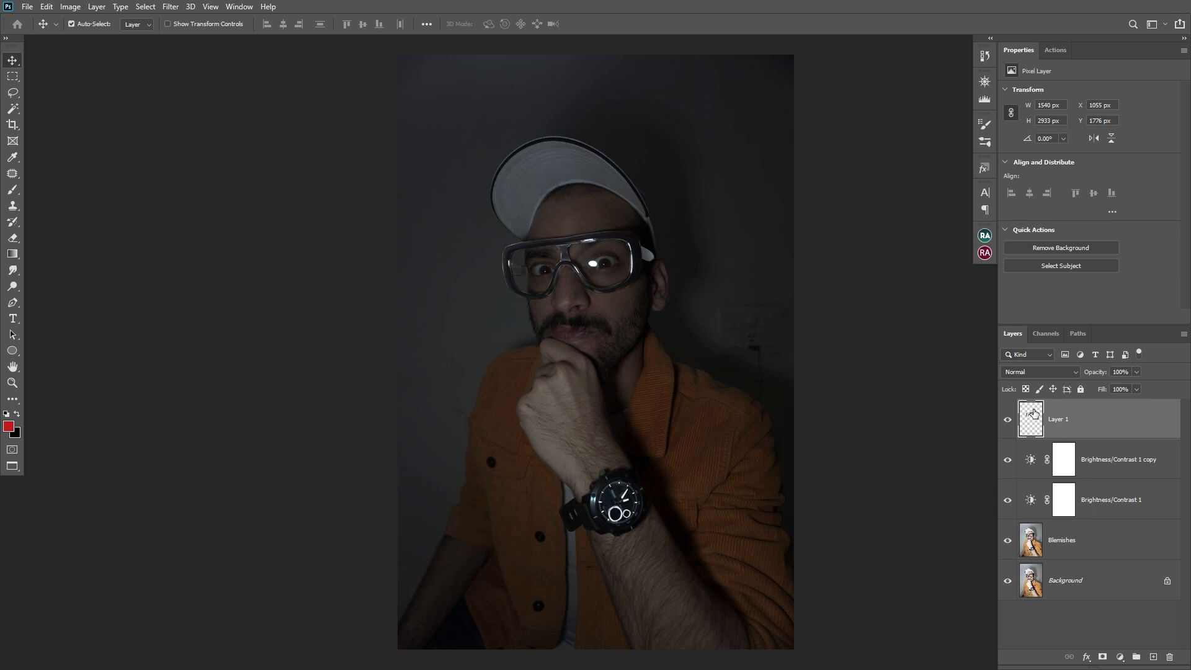
pyautogui.click(1077, 465)
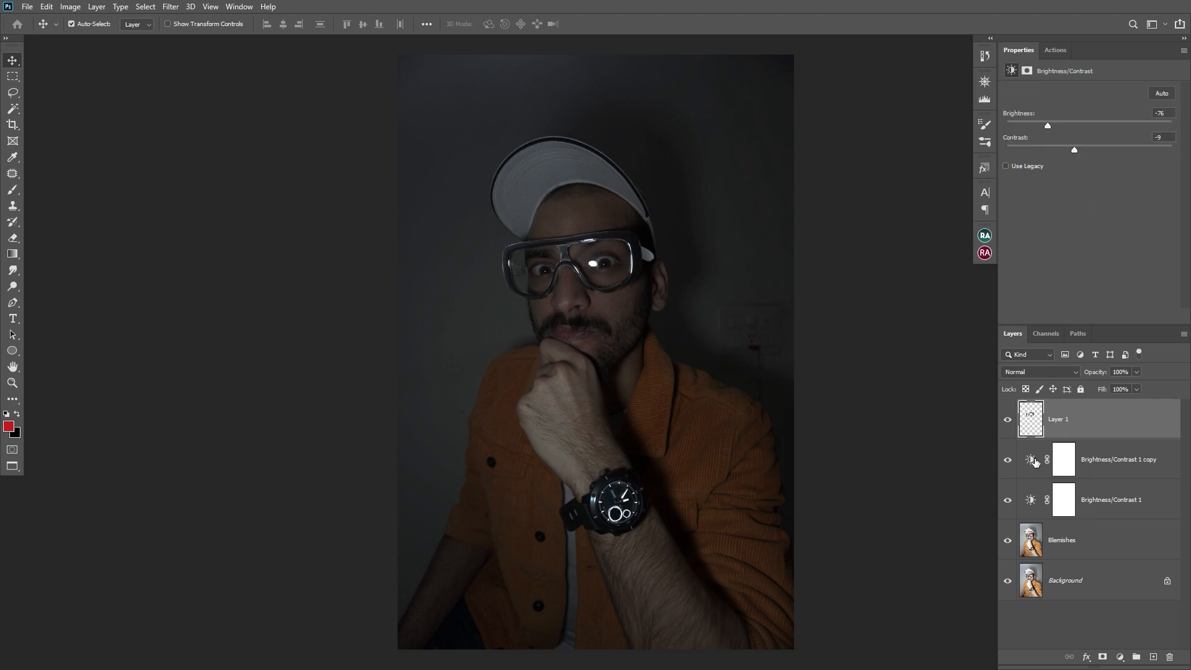
pyautogui.moveTo(1048, 127); pyautogui.dragTo(1030, 120)
# Add a Hue/Saturation adjustment layer above Layer 1 and clip it to that layer.
pyautogui.click(1035, 422)
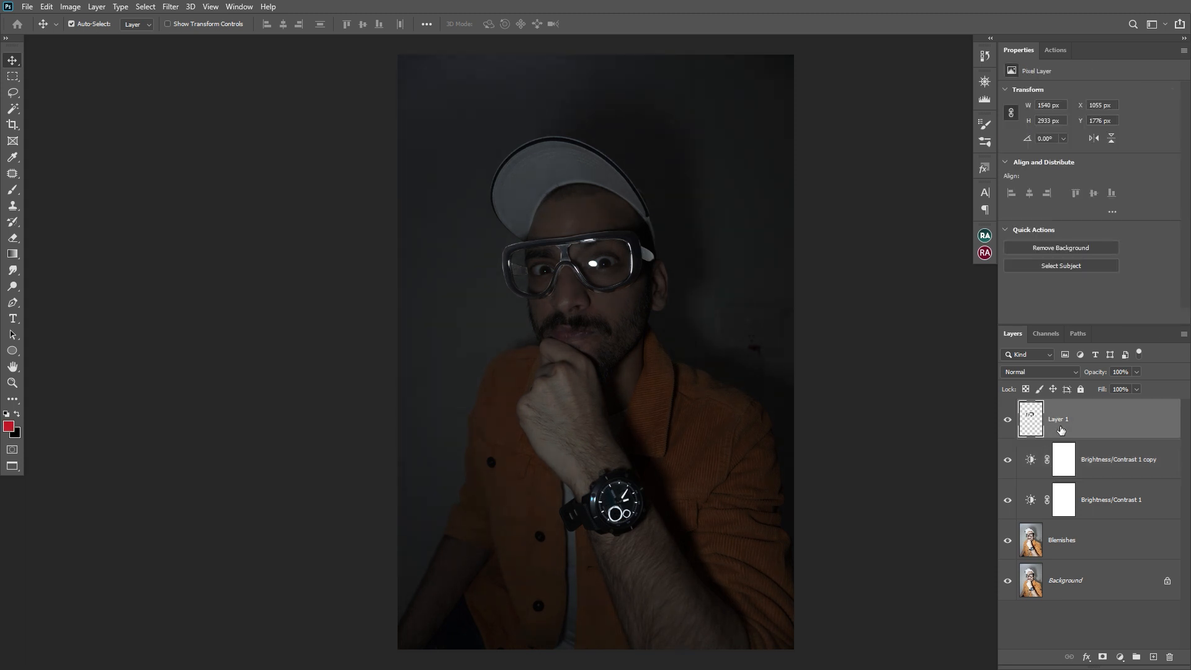
pyautogui.click(1120, 657)
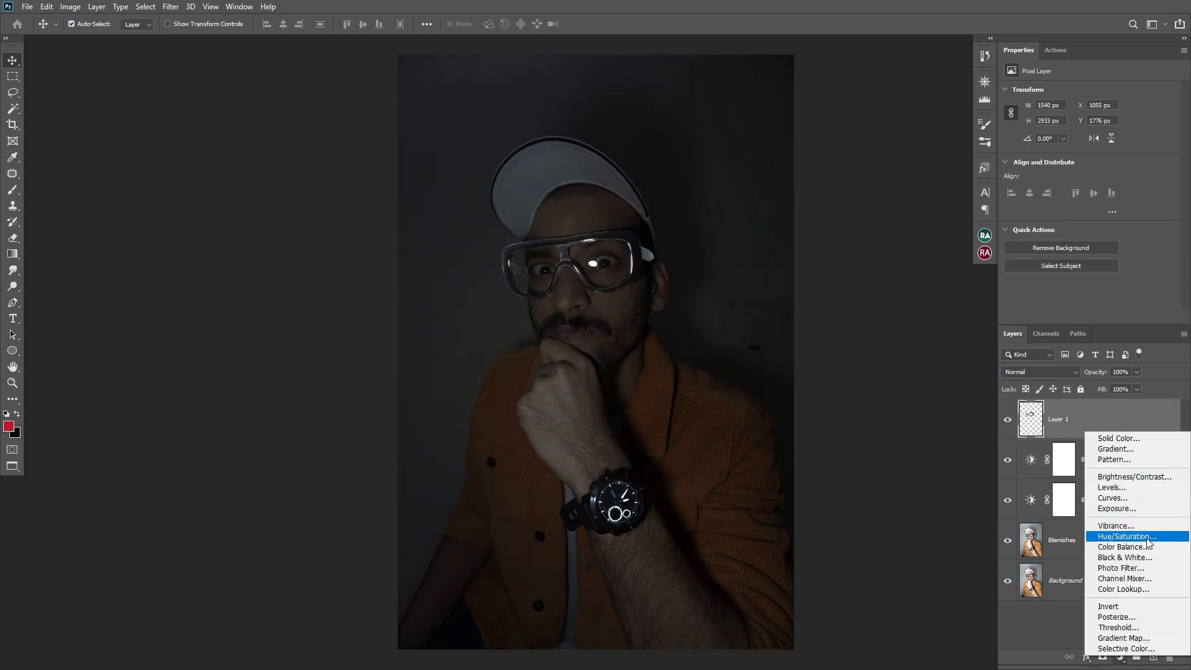
pyautogui.click(1147, 543)
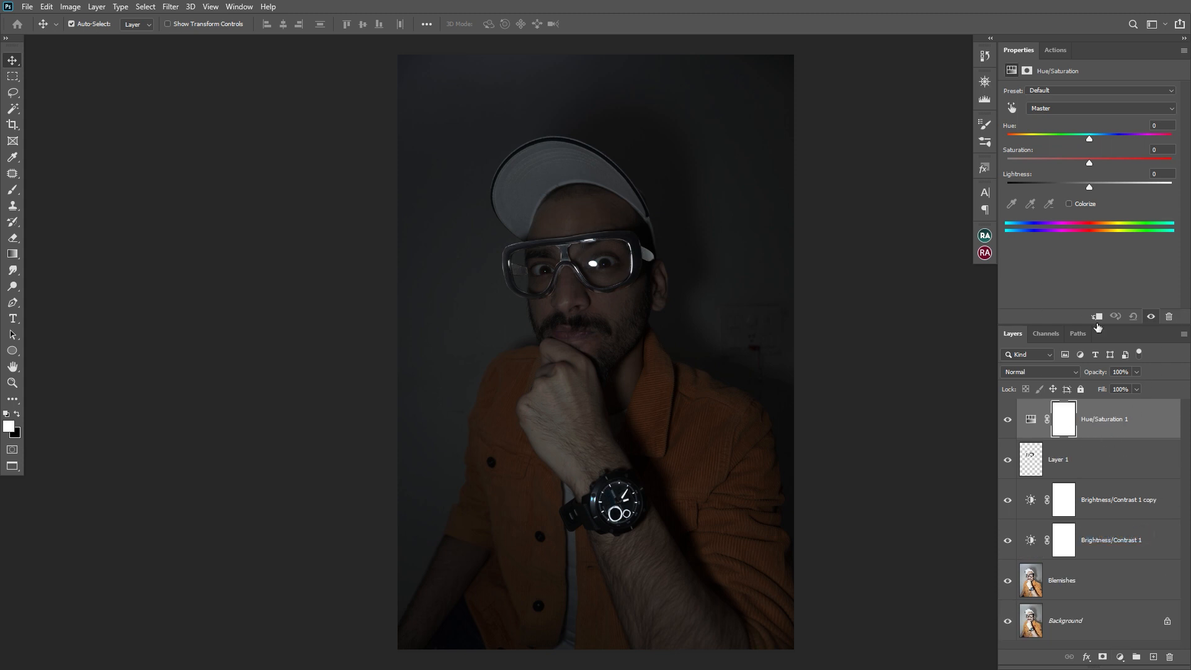
pyautogui.click(1097, 317)
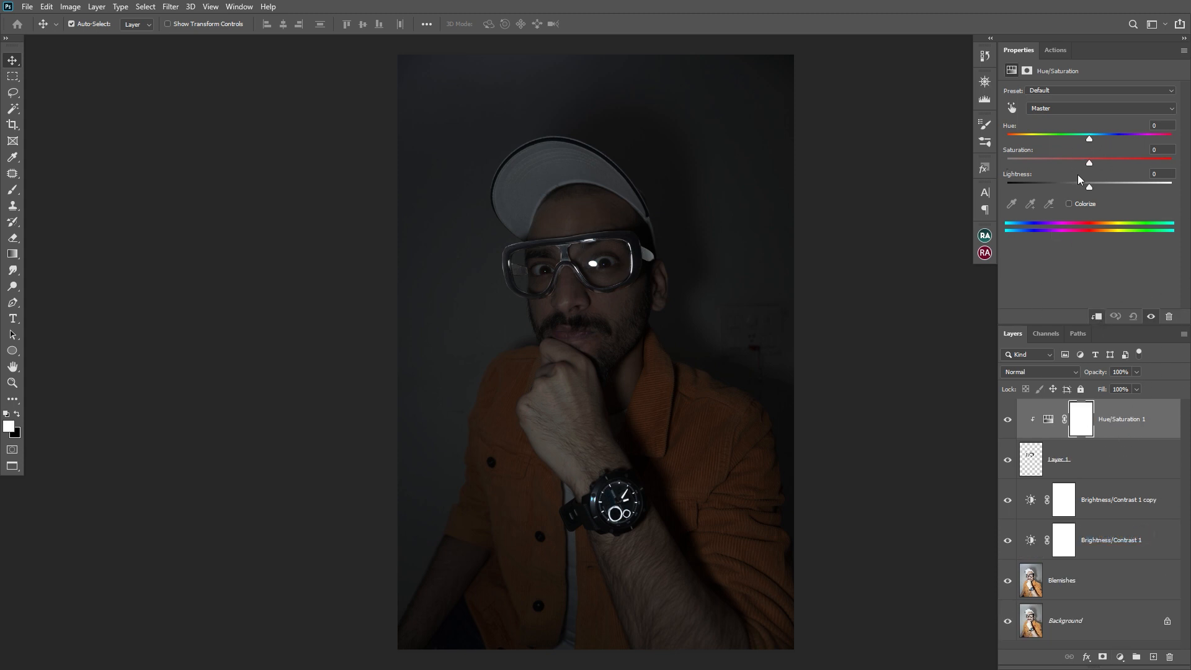
# Colorize the clipped Hue/Saturation adjustment with hue 207, saturation 77 and lightness +55.
pyautogui.click(1070, 206)
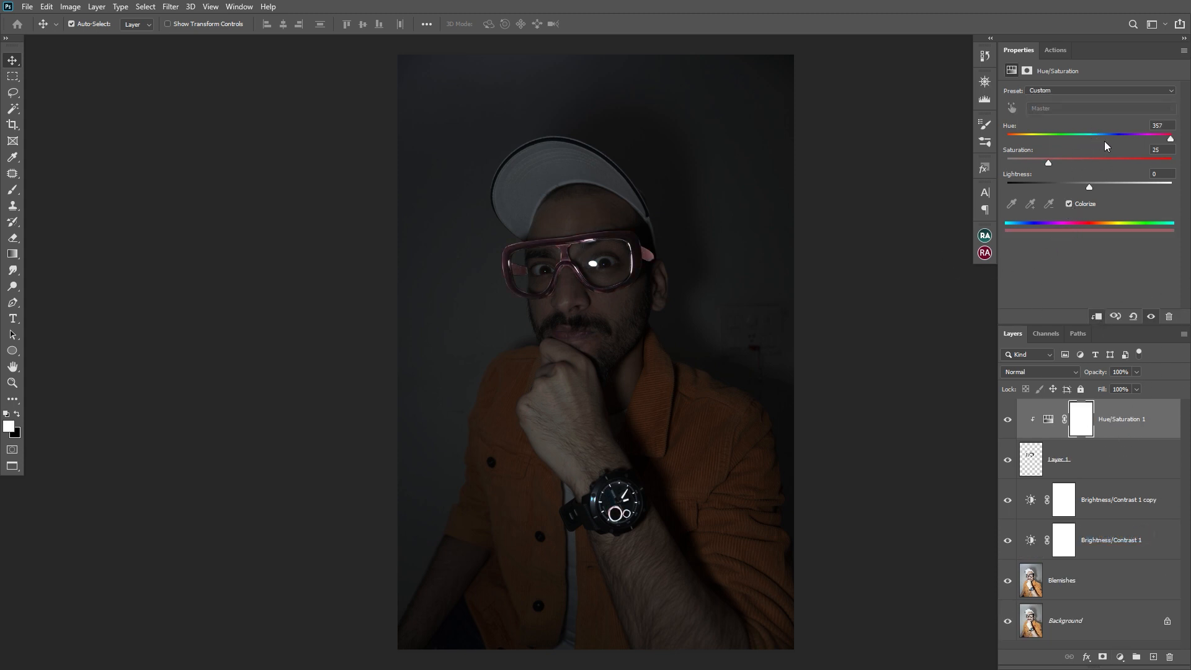
pyautogui.moveTo(1162, 139); pyautogui.dragTo(1101, 139)
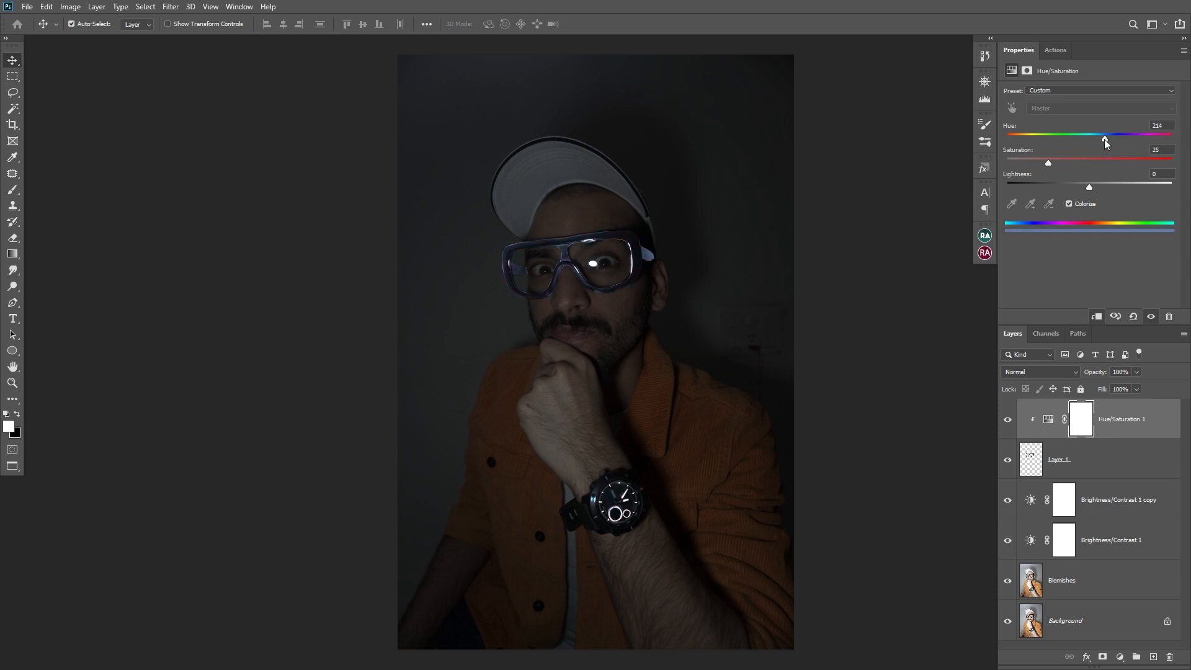
pyautogui.moveTo(1107, 139); pyautogui.dragTo(1108, 139)
pyautogui.write('220')
pyautogui.moveTo(1049, 162); pyautogui.dragTo(1115, 163)
pyautogui.moveTo(1110, 140); pyautogui.dragTo(1100, 140)
pyautogui.moveTo(1123, 187); pyautogui.dragTo(1134, 187)
# Compare the image with and without the Hue/Saturation adjustment and inspect the recoloured glasses up close.
pyautogui.click(1061, 580)
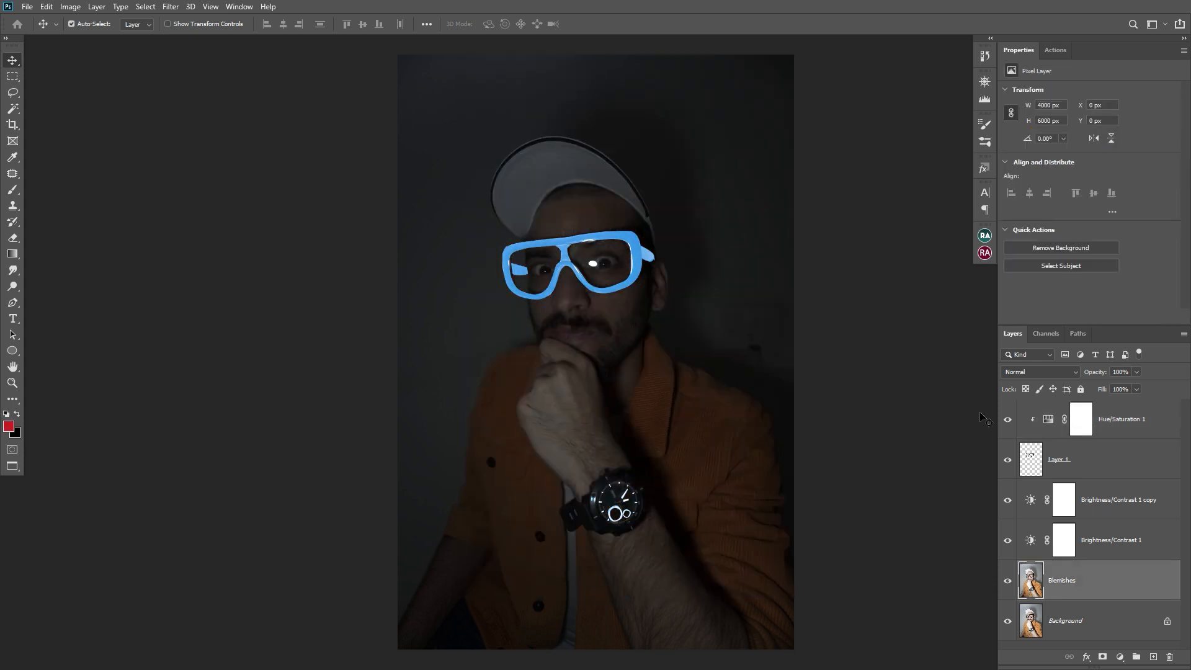
pyautogui.click(1117, 428)
pyautogui.click(1008, 420)
pyautogui.click(1008, 420)
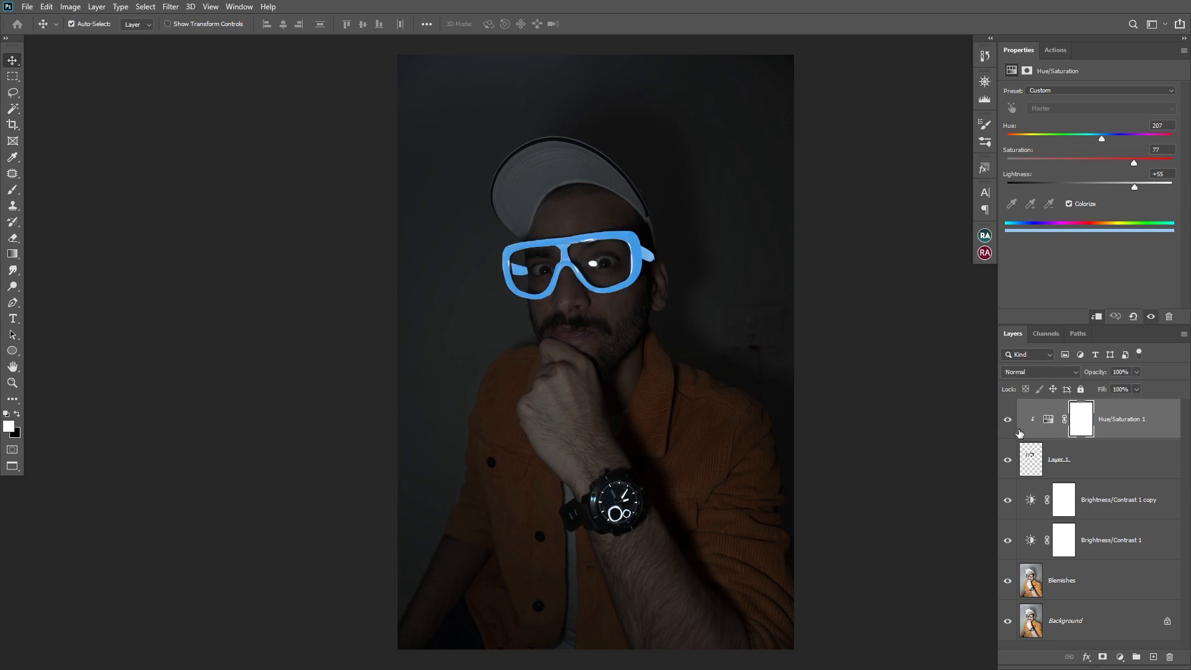
pyautogui.hotkey('ctrl', 'space')
pyautogui.moveTo(623, 548); pyautogui.dragTo(705, 423)
pyautogui.moveTo(675, 333); pyautogui.dragTo(681, 630)
pyautogui.moveTo(612, 81); pyautogui.dragTo(647, 665)
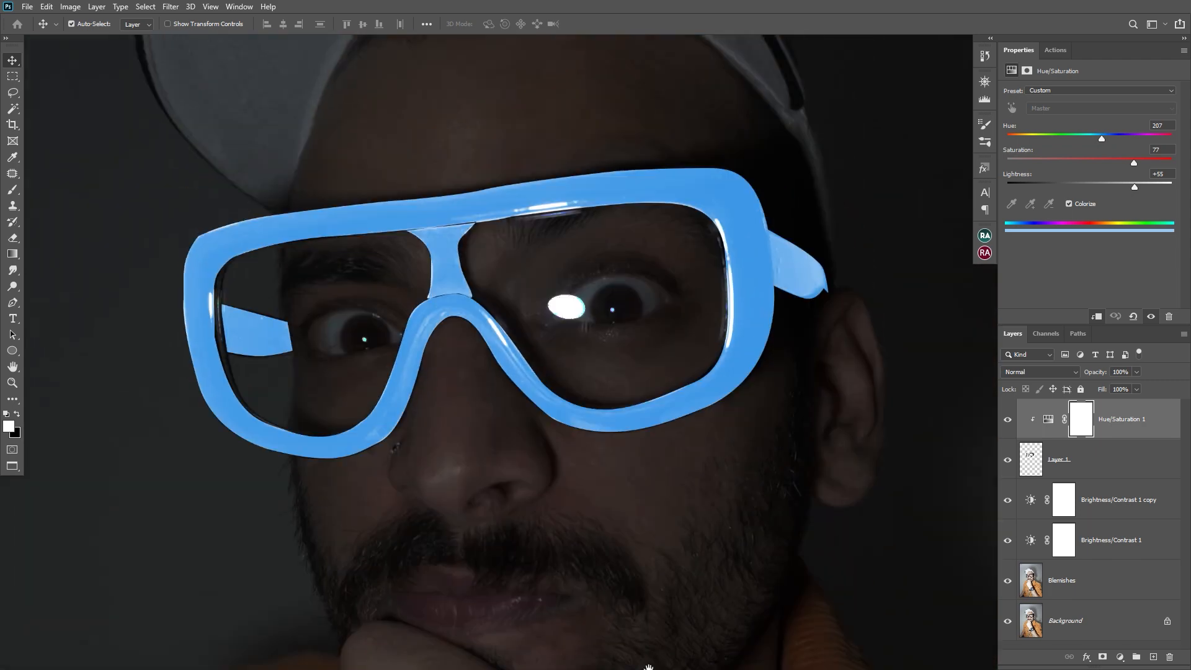
pyautogui.hotkey('ctrl', '0')
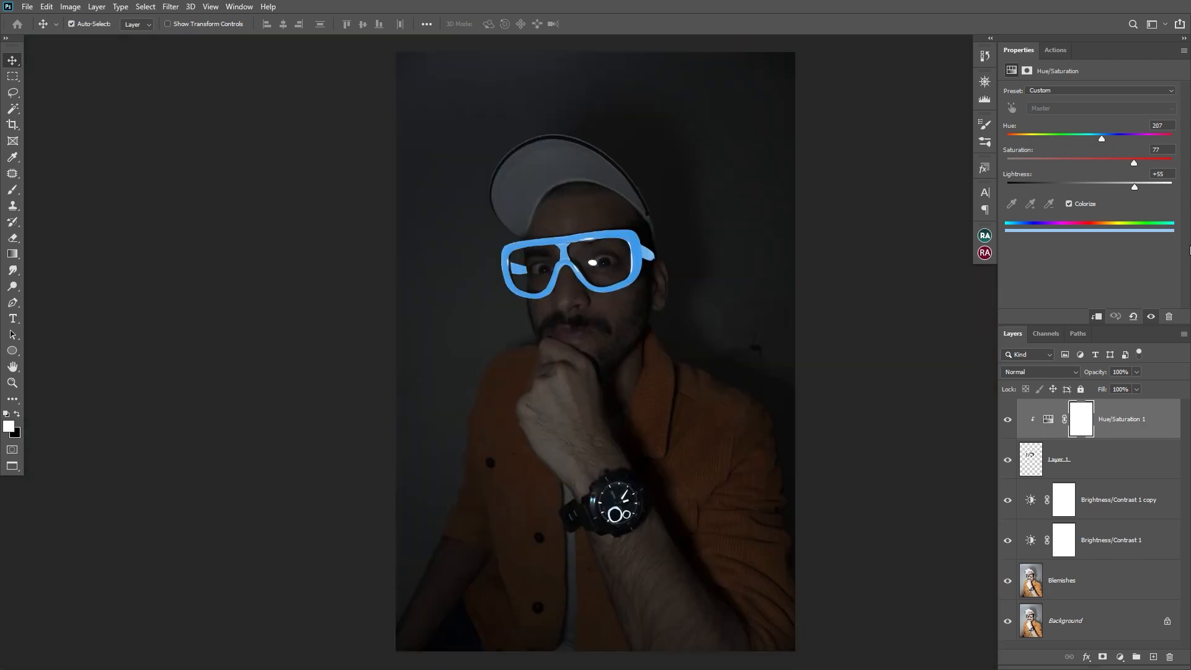
# Duplicate Layer 1 and rename the copy Glasses and Watch.
pyautogui.click(1107, 459)
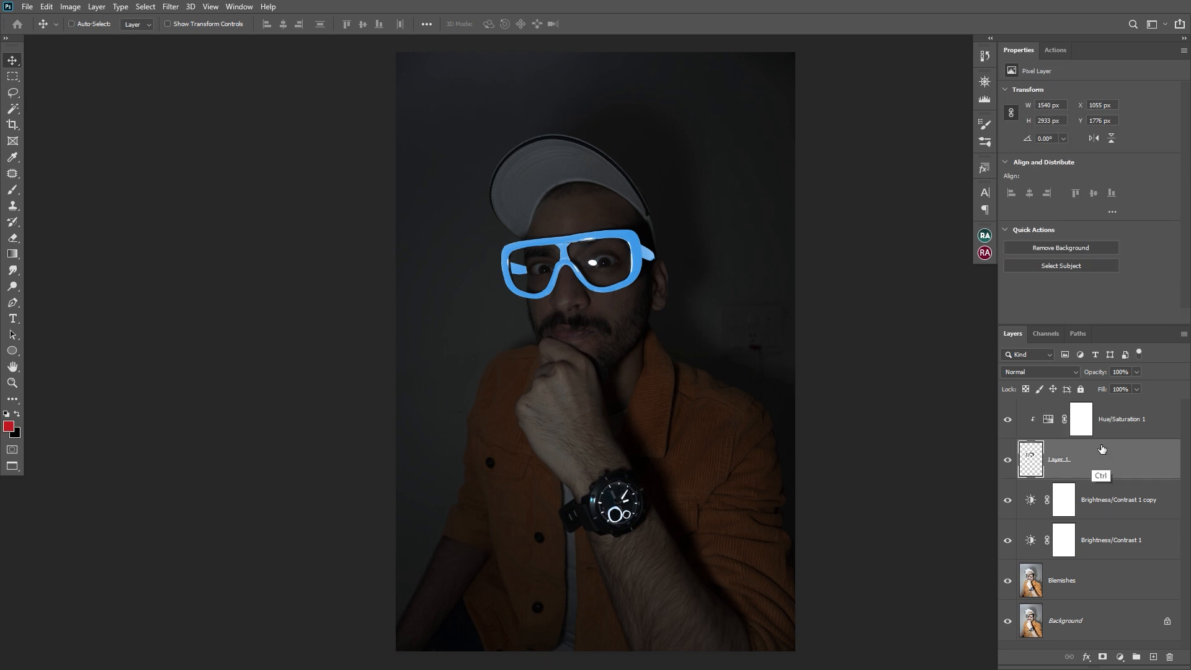
pyautogui.hotkey('ctrl', 'j')
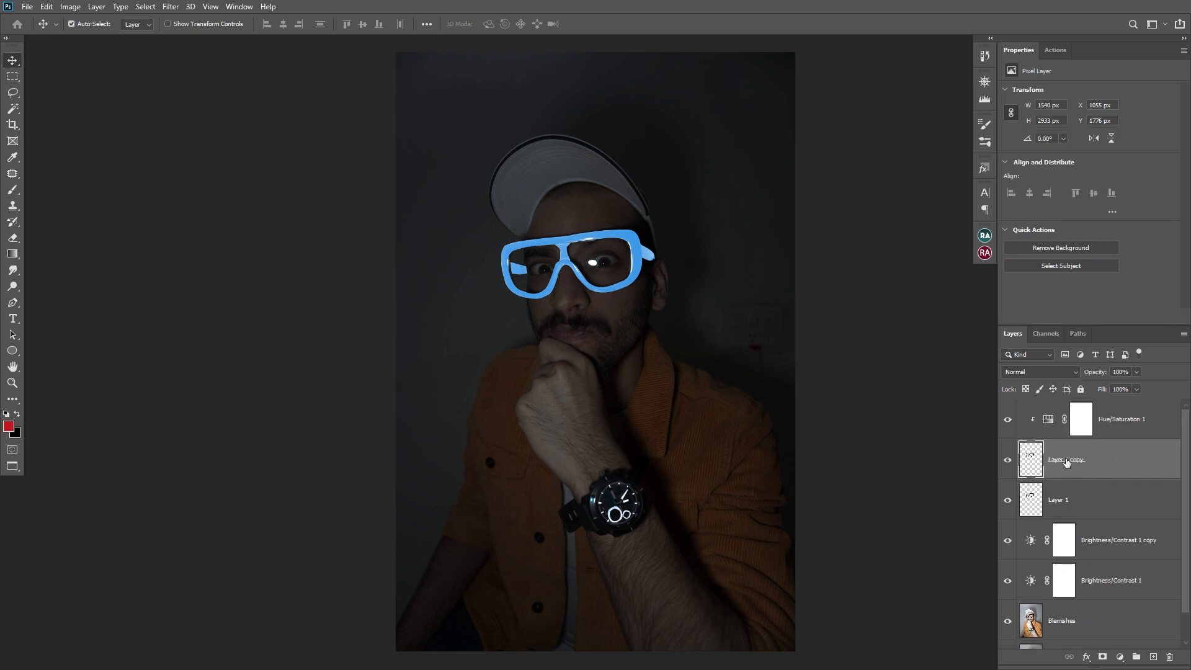
pyautogui.doubleClick(1067, 461)
pyautogui.write('F')
pyautogui.write('lasses and Watch')
pyautogui.press('Return')
# Convert the Glasses and Watch layer to a smart object and add an Outer Glow with 100% opacity, 8% spread and about 35 px size.
pyautogui.click(1184, 335)
pyautogui.click(1132, 448)
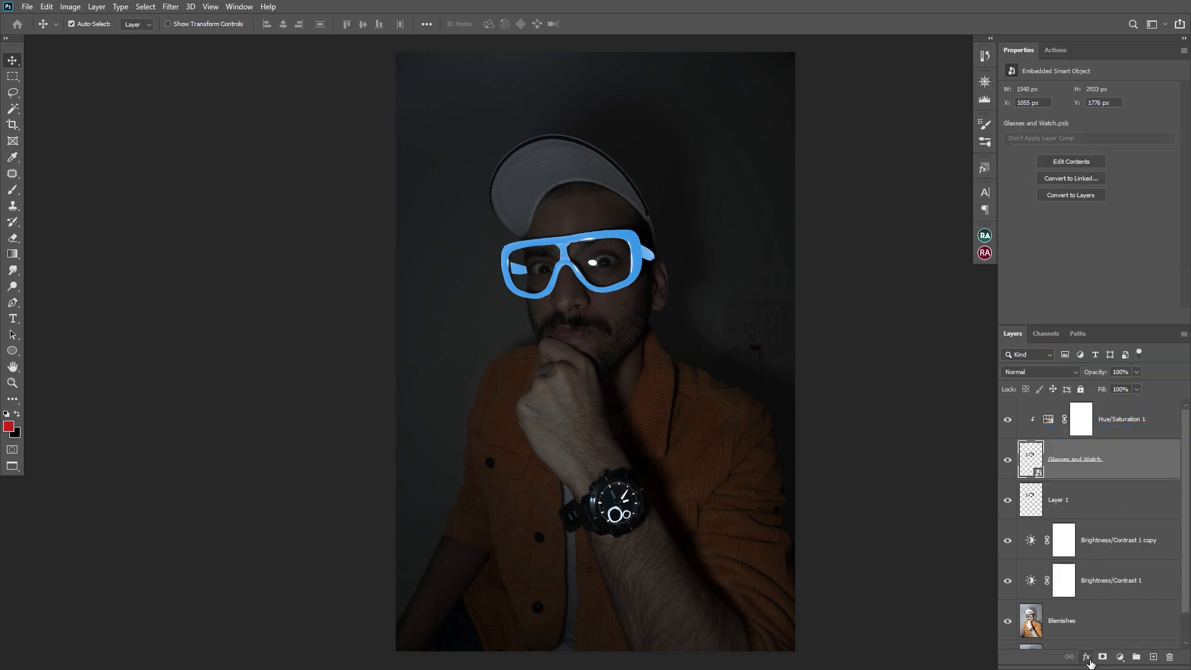
pyautogui.click(1087, 657)
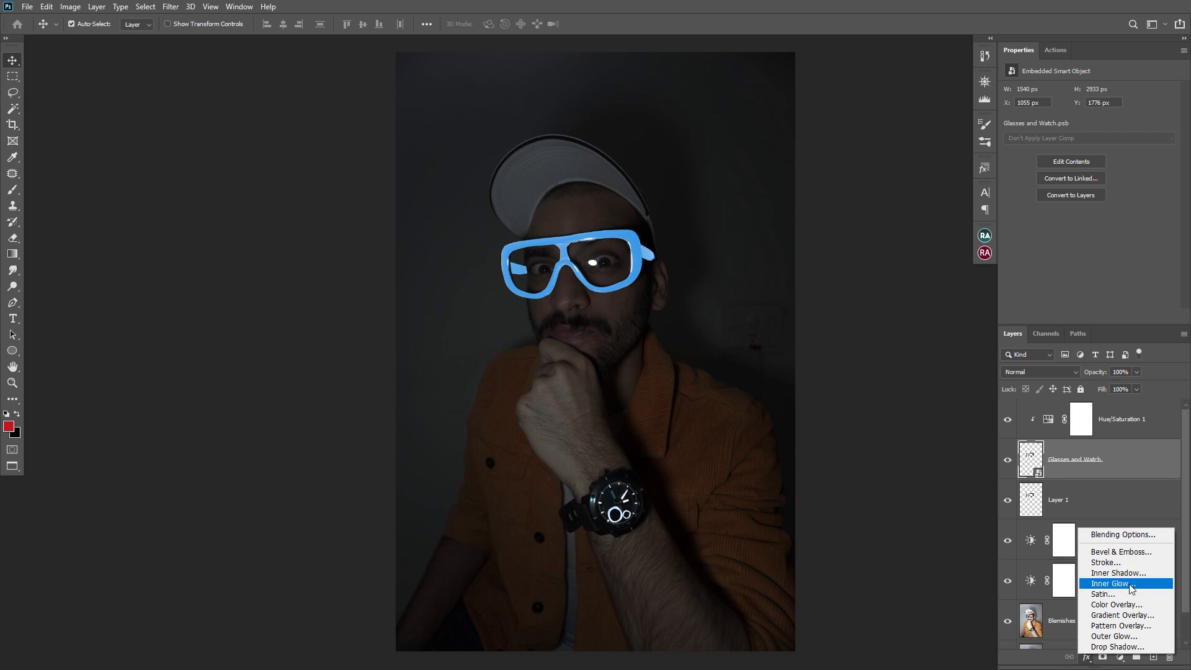
pyautogui.click(1134, 641)
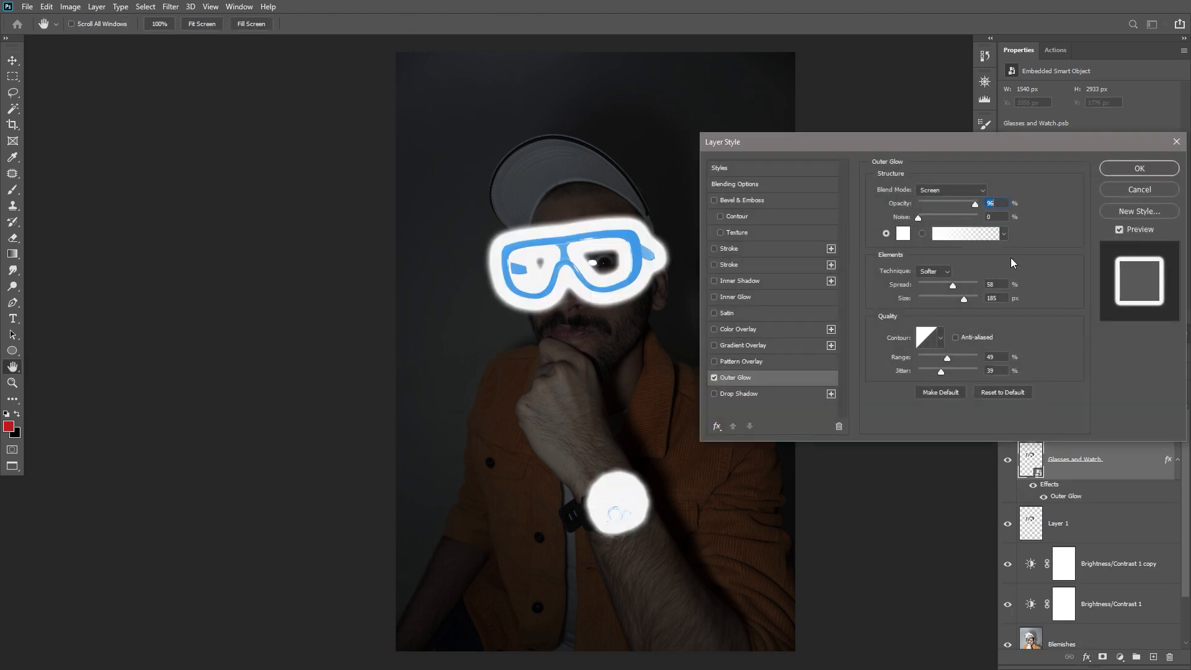
pyautogui.moveTo(975, 204)
pyautogui.mouseDown()
pyautogui.moveTo(948, 209)
pyautogui.moveTo(981, 206)
pyautogui.mouseUp()
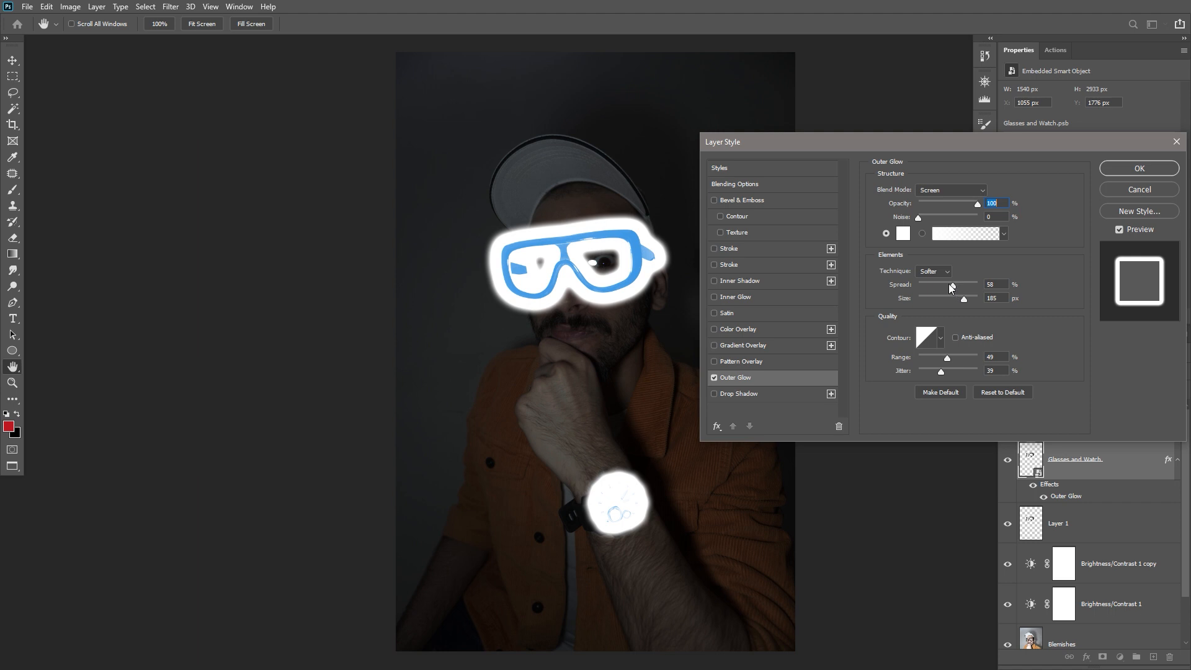
pyautogui.moveTo(952, 287); pyautogui.dragTo(923, 288)
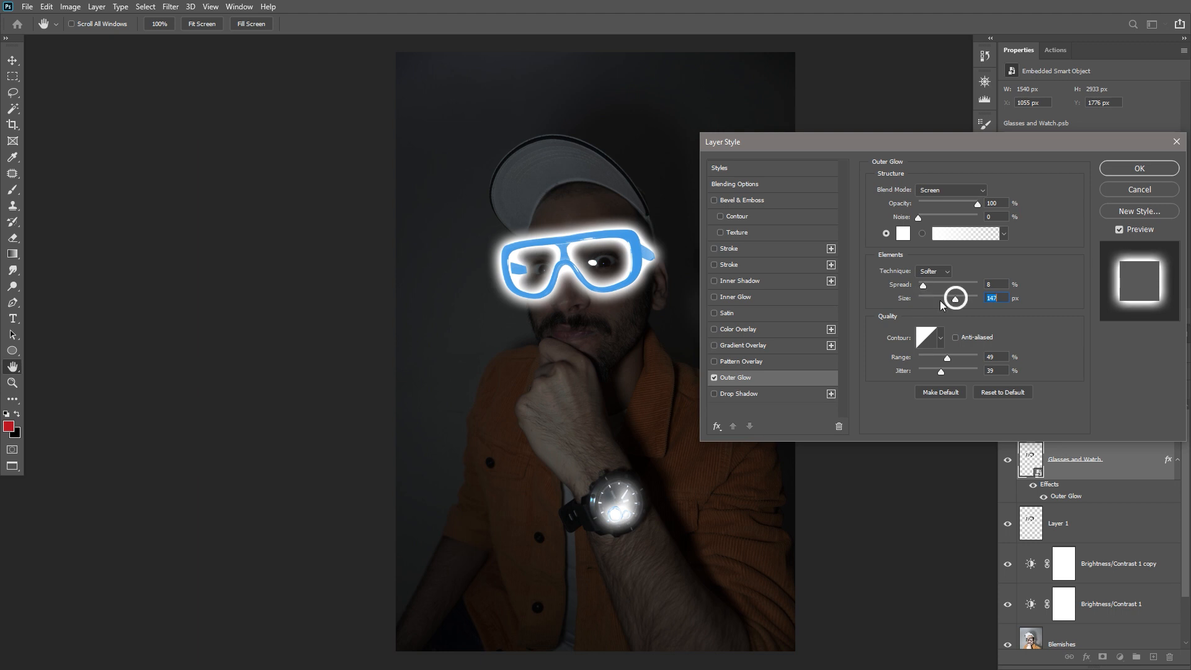
pyautogui.moveTo(954, 298); pyautogui.dragTo(932, 299)
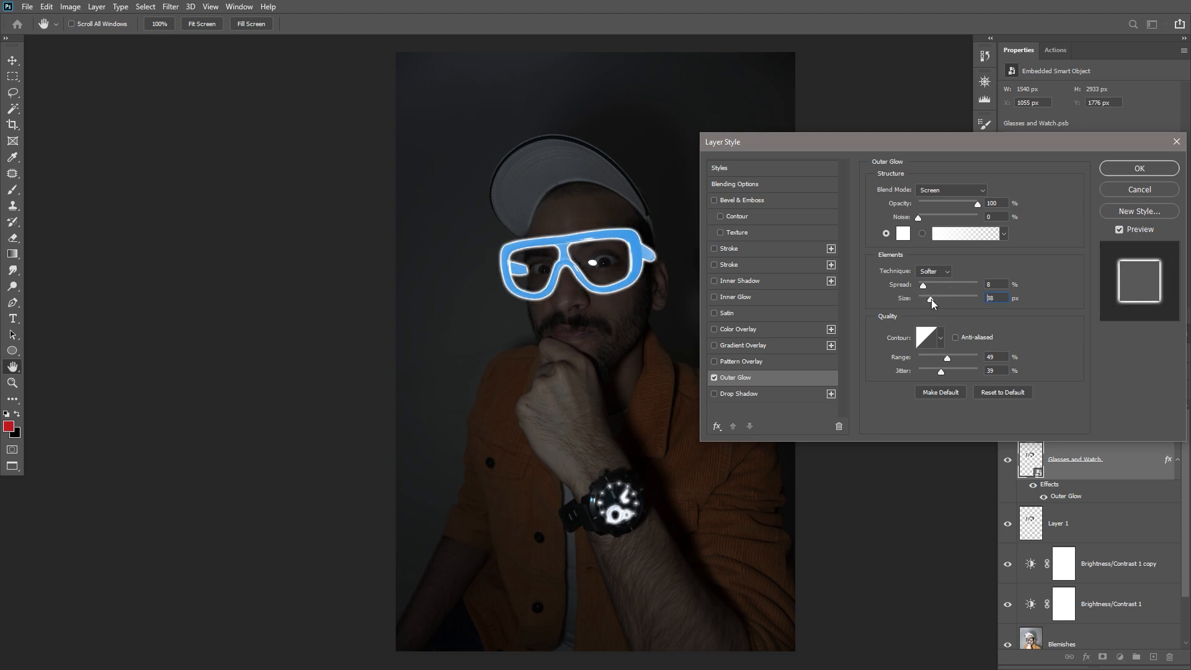
# Colour the Outer Glow light blue, sampling from the glasses frame, and refine it to 76% opacity, 2% spread and 101 px size.
pyautogui.click(904, 235)
pyautogui.click(641, 249)
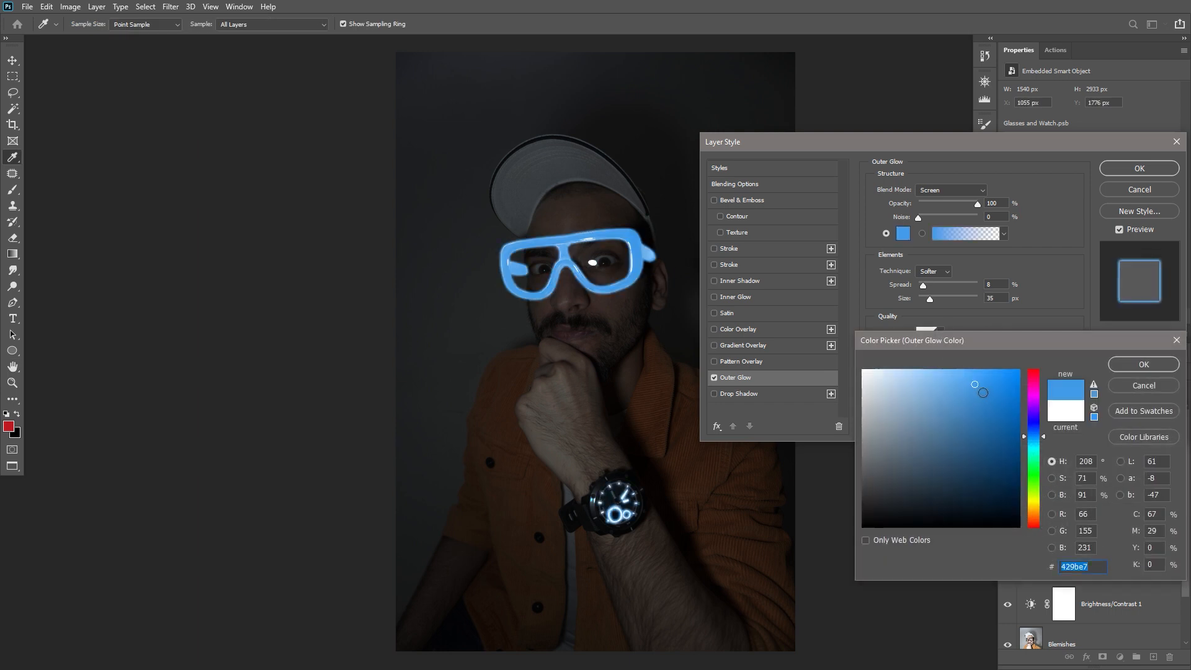
pyautogui.moveTo(983, 393); pyautogui.dragTo(954, 372)
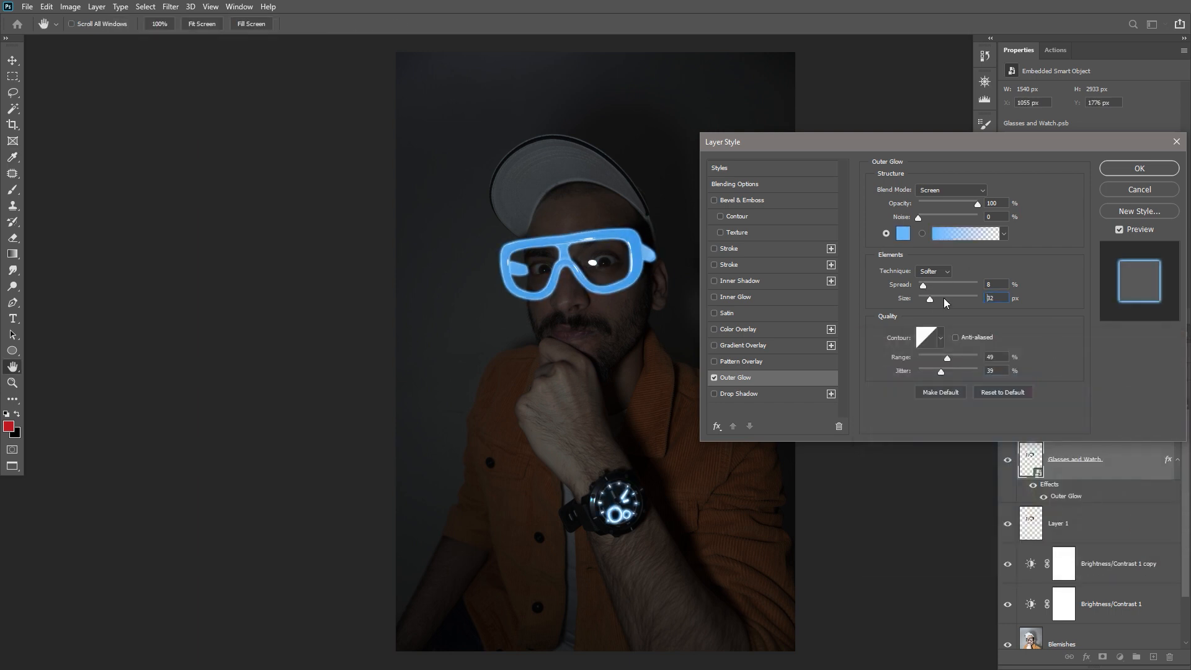
pyautogui.moveTo(944, 298); pyautogui.dragTo(920, 288)
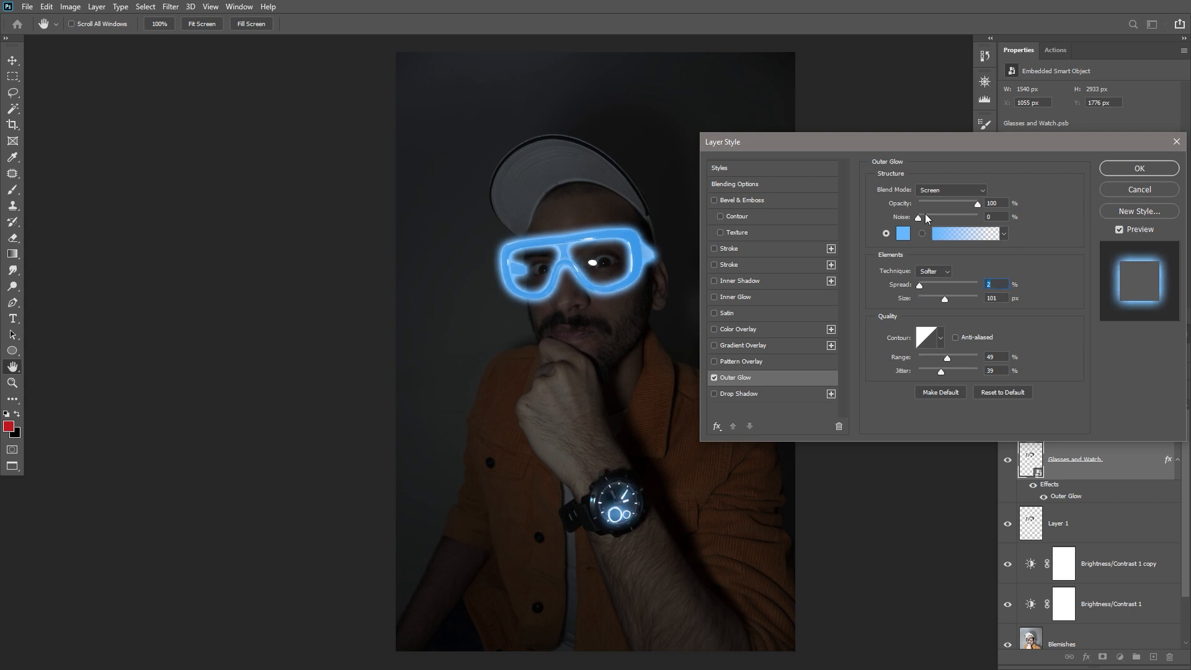
pyautogui.moveTo(976, 204); pyautogui.dragTo(964, 207)
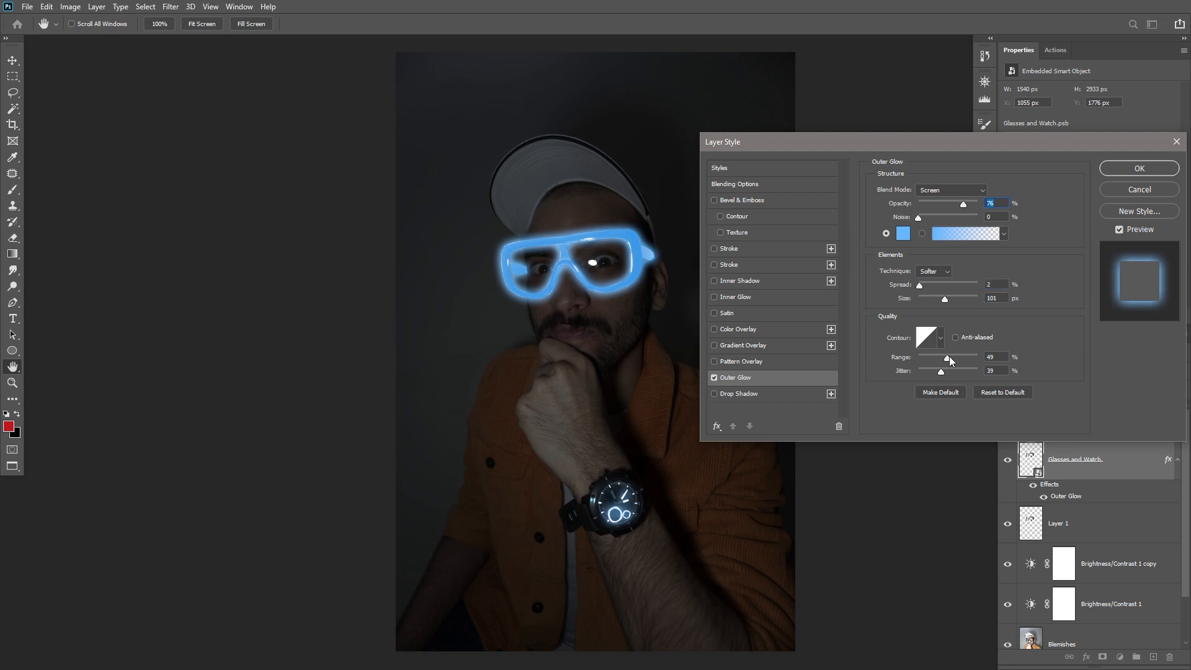
pyautogui.moveTo(949, 356)
pyautogui.mouseDown()
pyautogui.moveTo(969, 354)
pyautogui.moveTo(946, 351)
pyautogui.moveTo(935, 371)
pyautogui.mouseUp()
# Add an Inner Glow to the Glasses and Watch layer and change its colour to a light cyan-blue with hue 192.
pyautogui.click(736, 298)
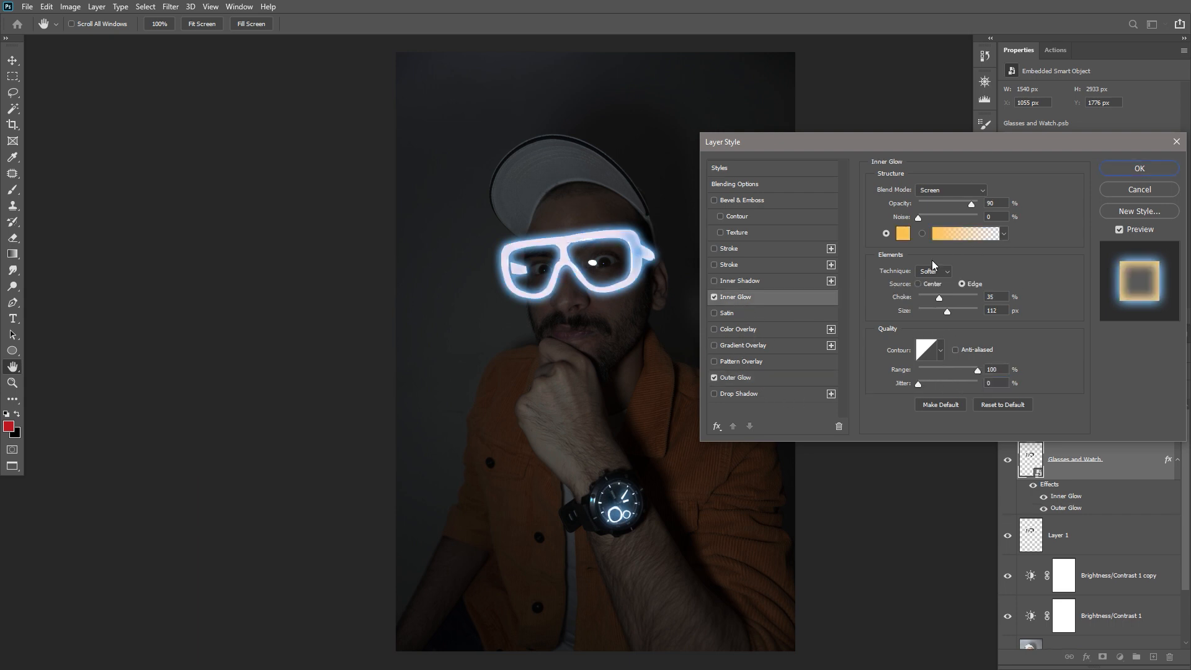
pyautogui.click(904, 234)
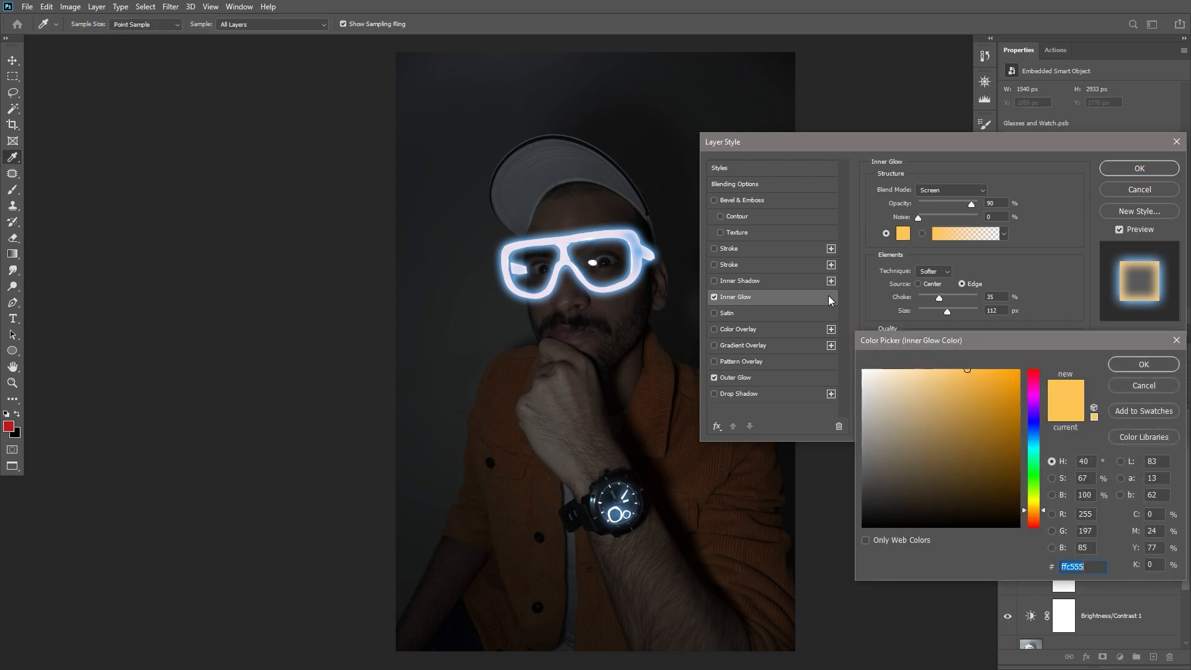
pyautogui.moveTo(1035, 449)
pyautogui.mouseDown()
pyautogui.moveTo(1034, 432)
pyautogui.moveTo(1037, 443)
pyautogui.mouseUp()
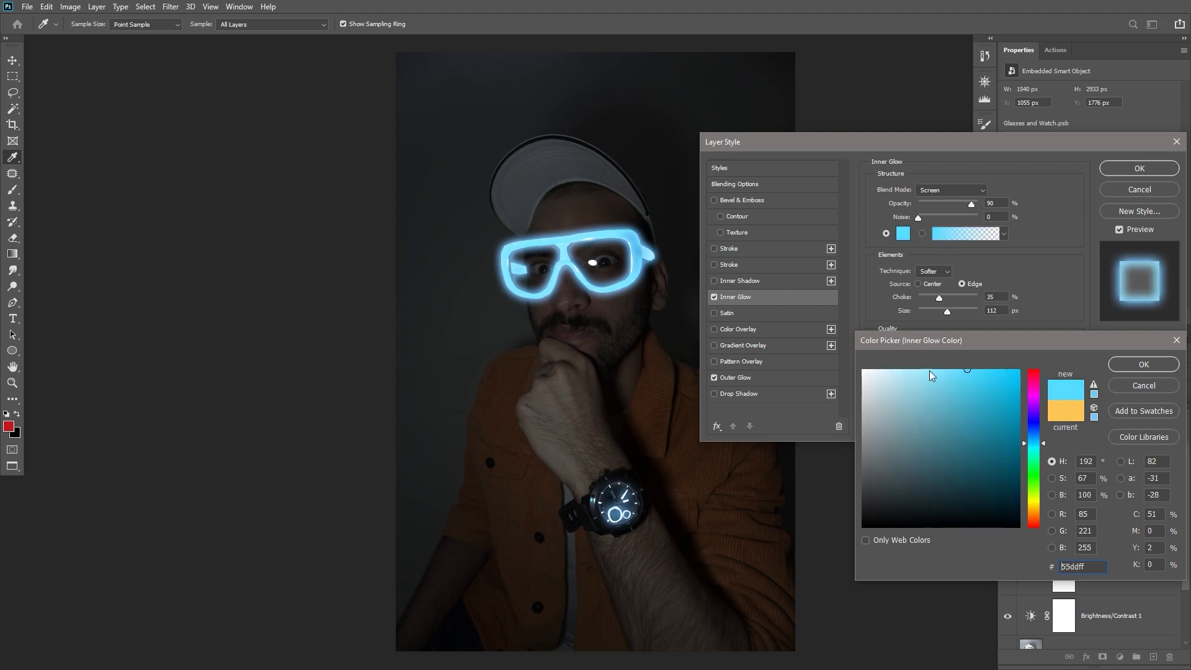
pyautogui.click(947, 372)
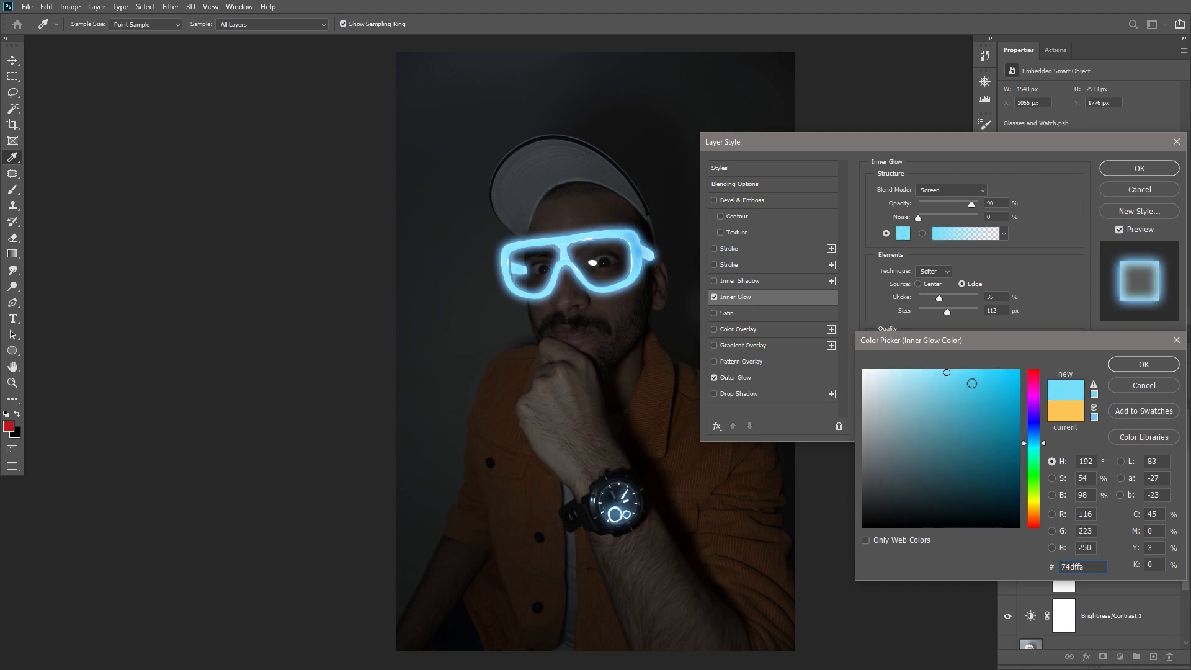
pyautogui.moveTo(948, 373)
pyautogui.mouseDown()
pyautogui.moveTo(960, 382)
pyautogui.moveTo(946, 378)
pyautogui.mouseUp()
pyautogui.click(1124, 366)
# Set the Inner Glow to 11% noise, 17% choke and 103 px size, slightly lower its opacity and range, and apply the layer style.
pyautogui.moveTo(940, 300)
pyautogui.mouseDown()
pyautogui.moveTo(921, 298)
pyautogui.moveTo(944, 311)
pyautogui.moveTo(946, 292)
pyautogui.mouseUp()
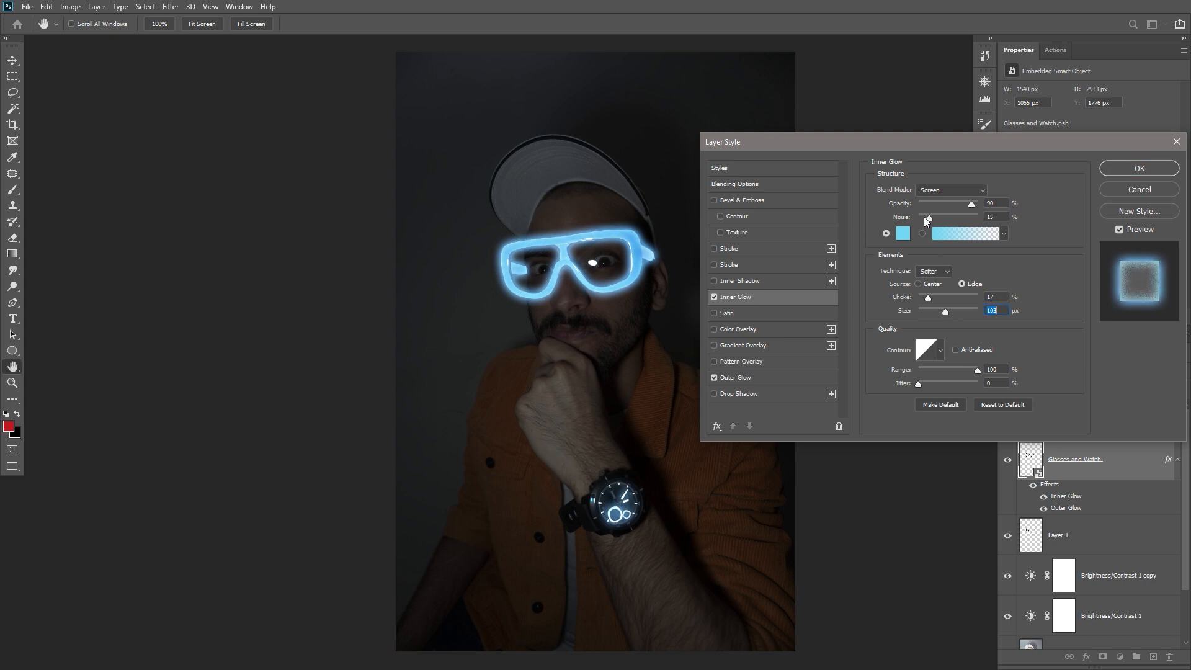
pyautogui.moveTo(927, 219); pyautogui.dragTo(967, 206)
pyautogui.moveTo(978, 370); pyautogui.dragTo(974, 370)
pyautogui.click(968, 370)
pyautogui.click(1128, 173)
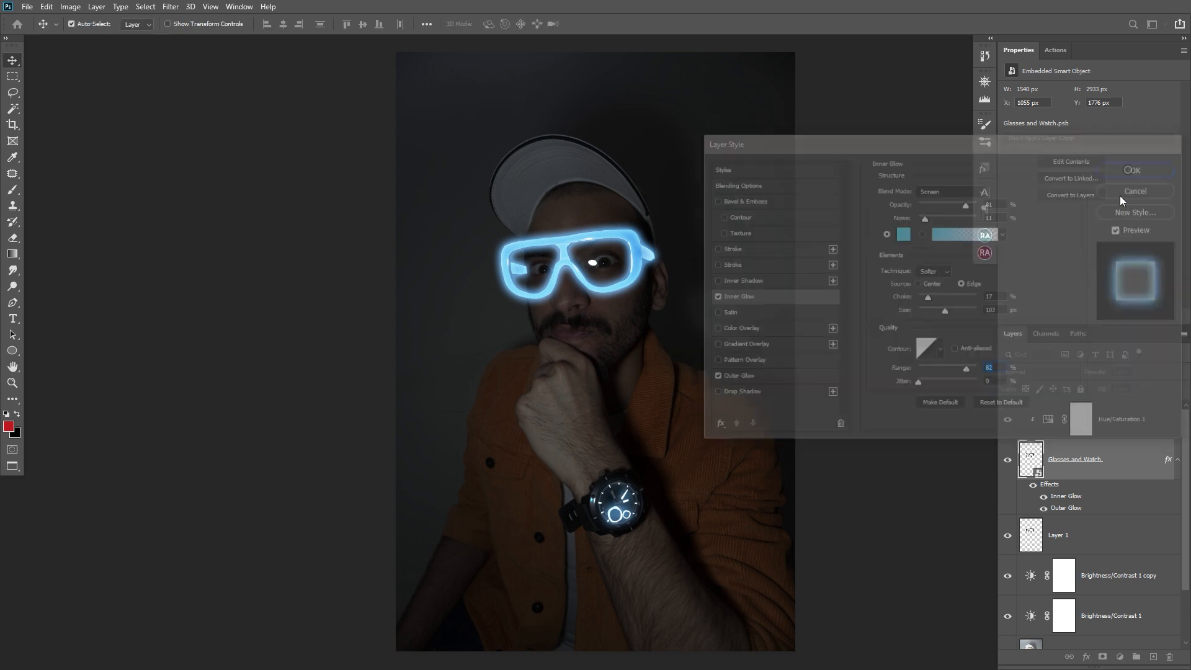
# Compare the image with and without the layer effects and inspect the glowing glasses up close.
pyautogui.click(1034, 486)
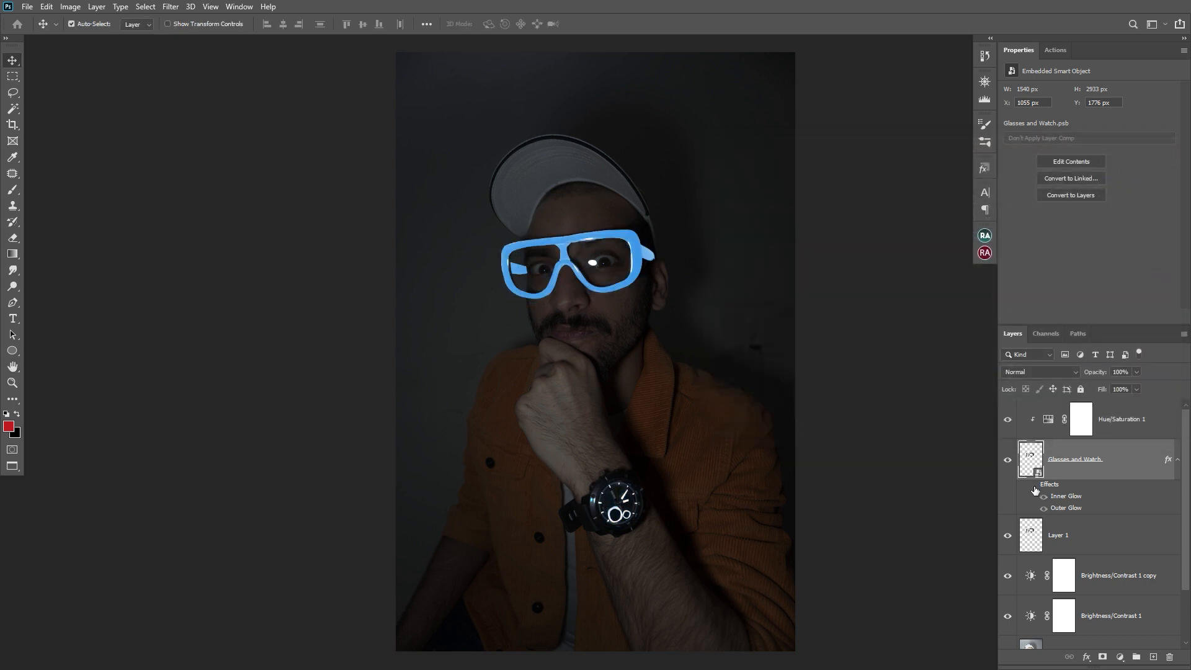
pyautogui.click(1034, 485)
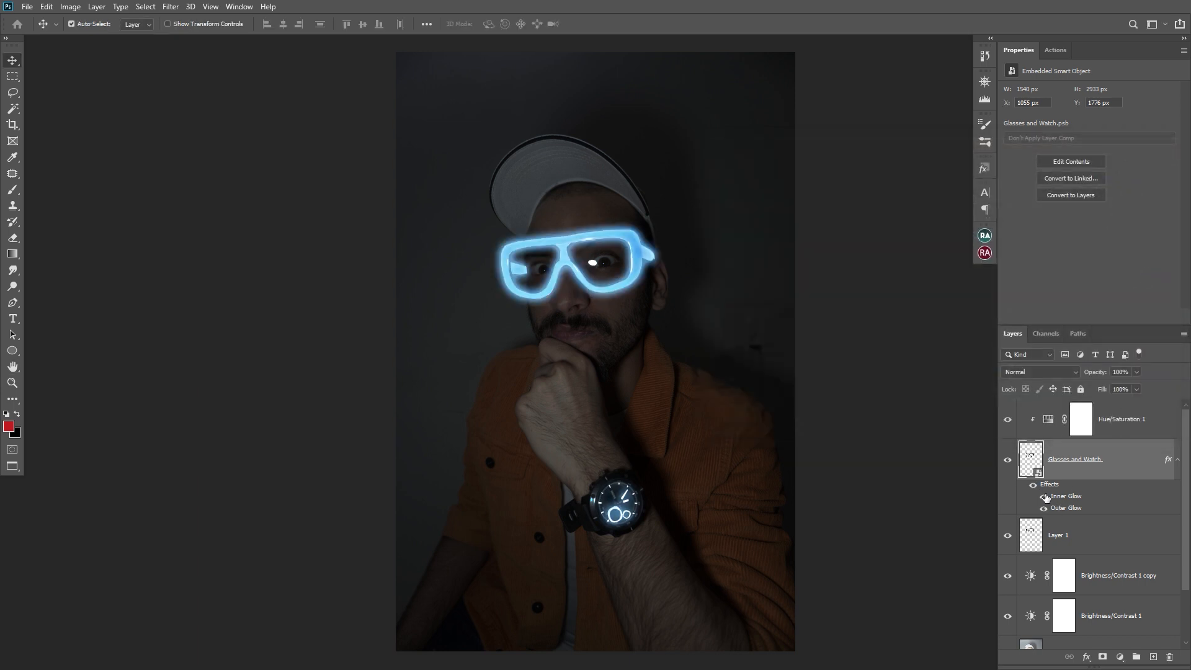
pyautogui.hotkey('ctrl', 'space')
pyautogui.moveTo(584, 302); pyautogui.dragTo(669, 267)
pyautogui.moveTo(668, 266); pyautogui.dragTo(669, 450)
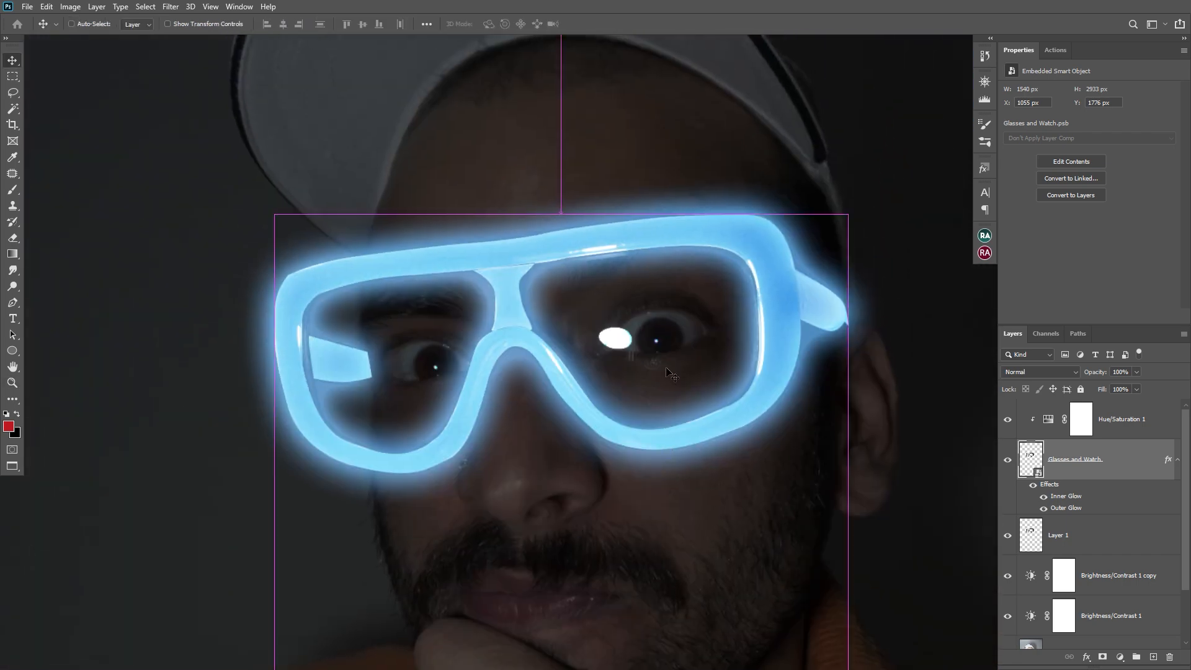
pyautogui.hotkey('ctrl', '0')
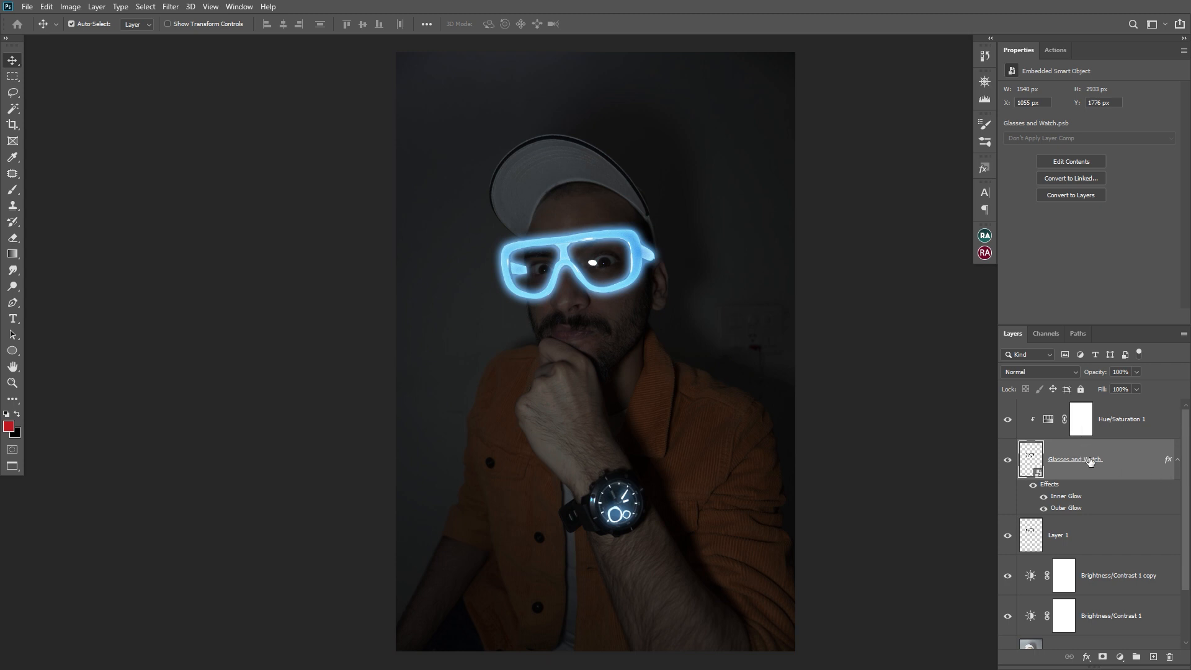
# Add a Hue/Saturation adjustment layer directly above the Brightness/Contrast 1 copy layer.
pyautogui.moveTo(1186, 483); pyautogui.dragTo(1187, 538)
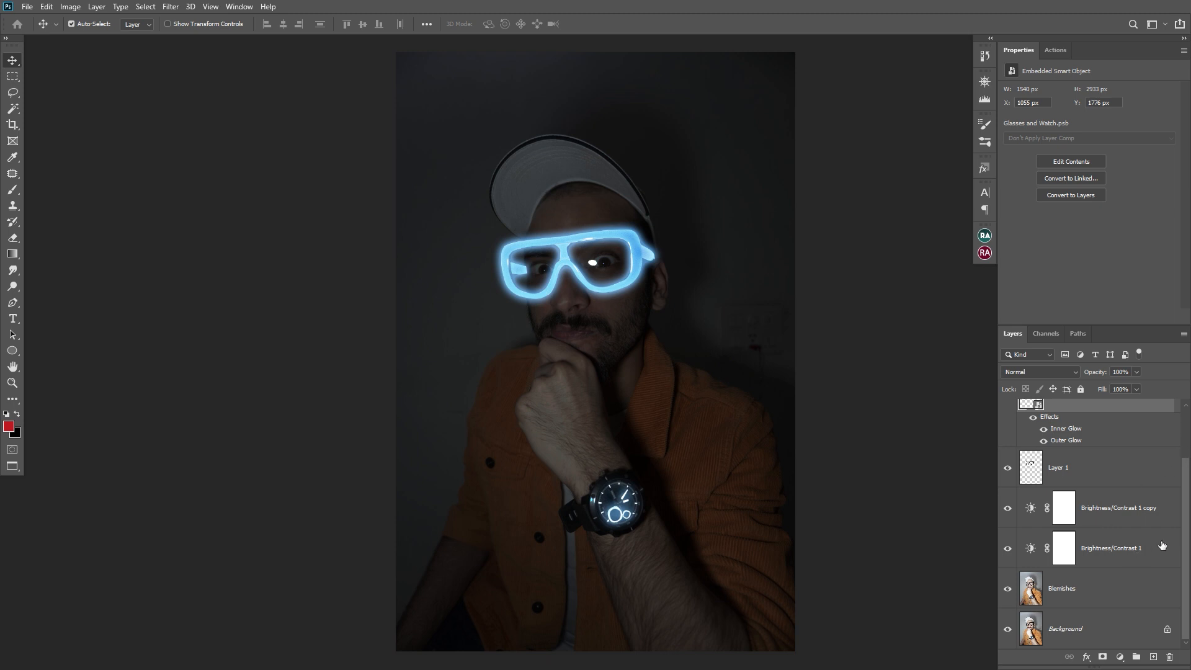
pyautogui.click(1138, 523)
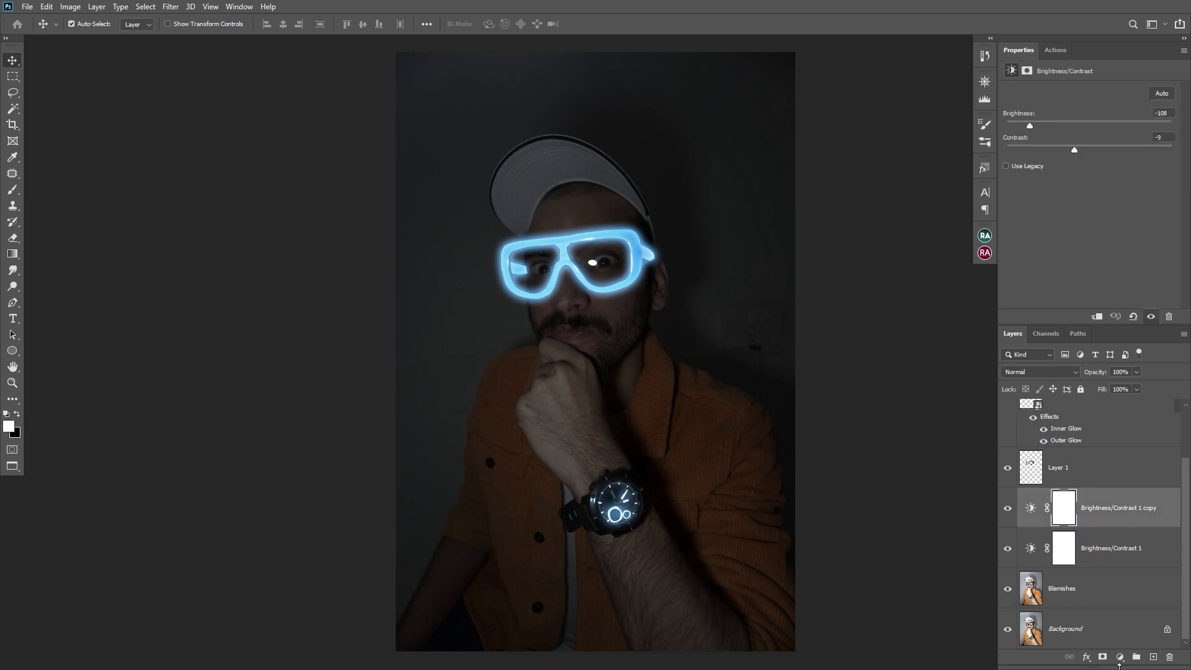
pyautogui.click(1120, 657)
pyautogui.click(1164, 548)
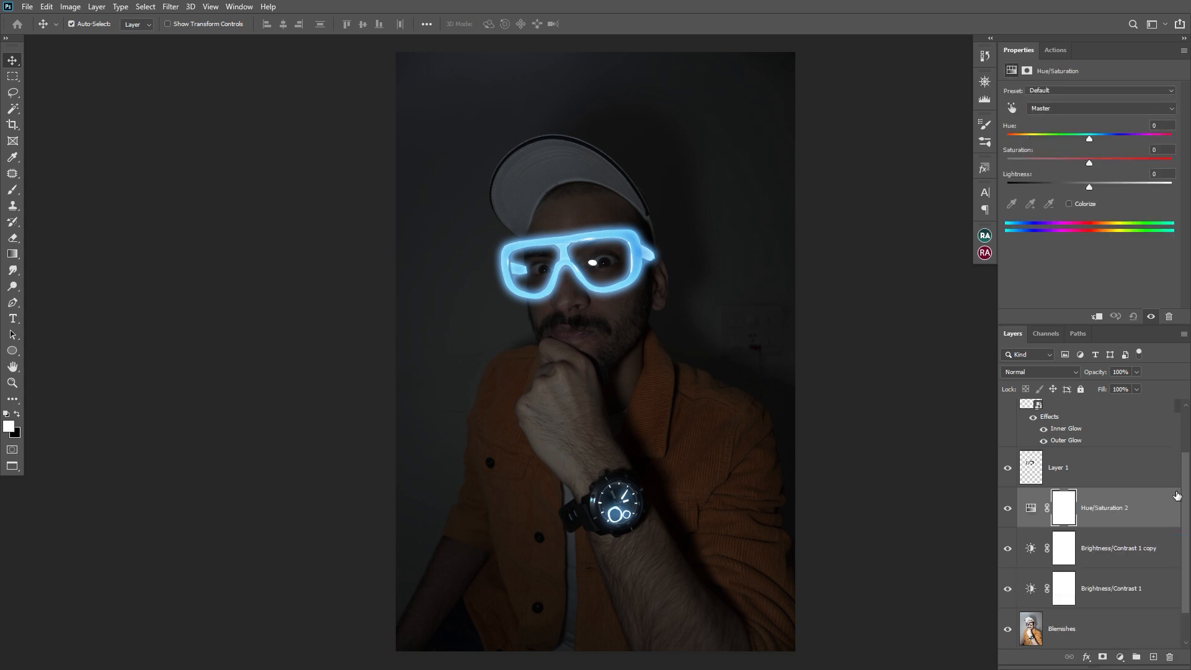
# Colorize the new Hue/Saturation adjustment with hue 199, saturation 38 and lightness -19 to tint the portrait dark blue.
pyautogui.click(1068, 203)
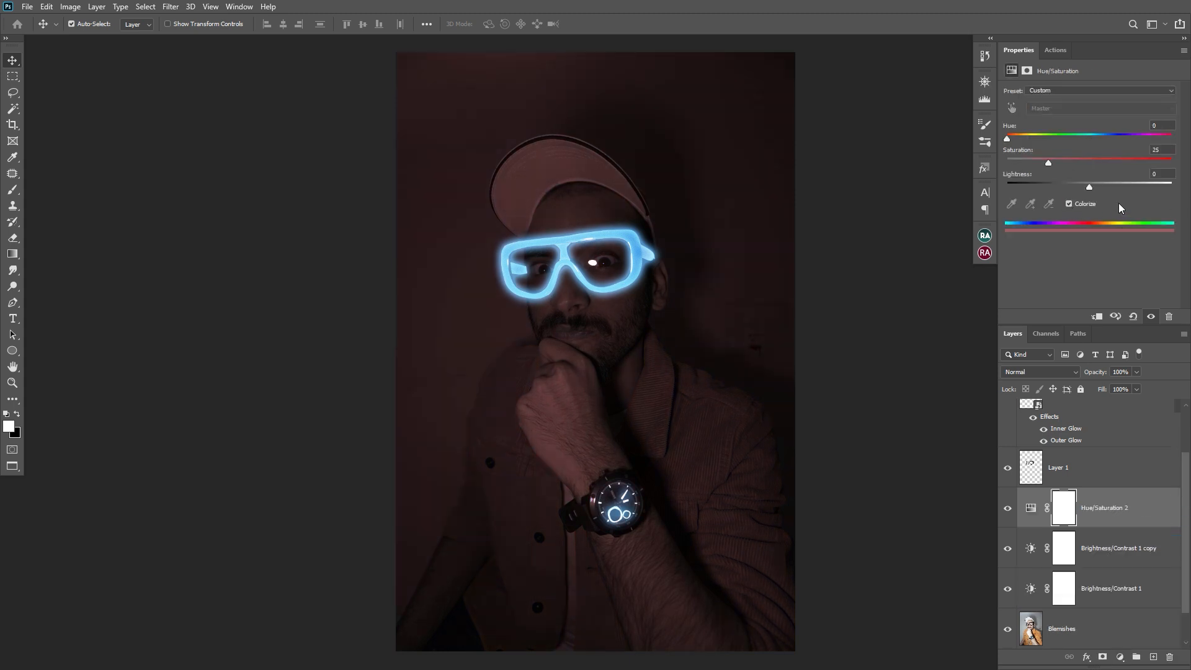
pyautogui.moveTo(1009, 138); pyautogui.dragTo(1101, 135)
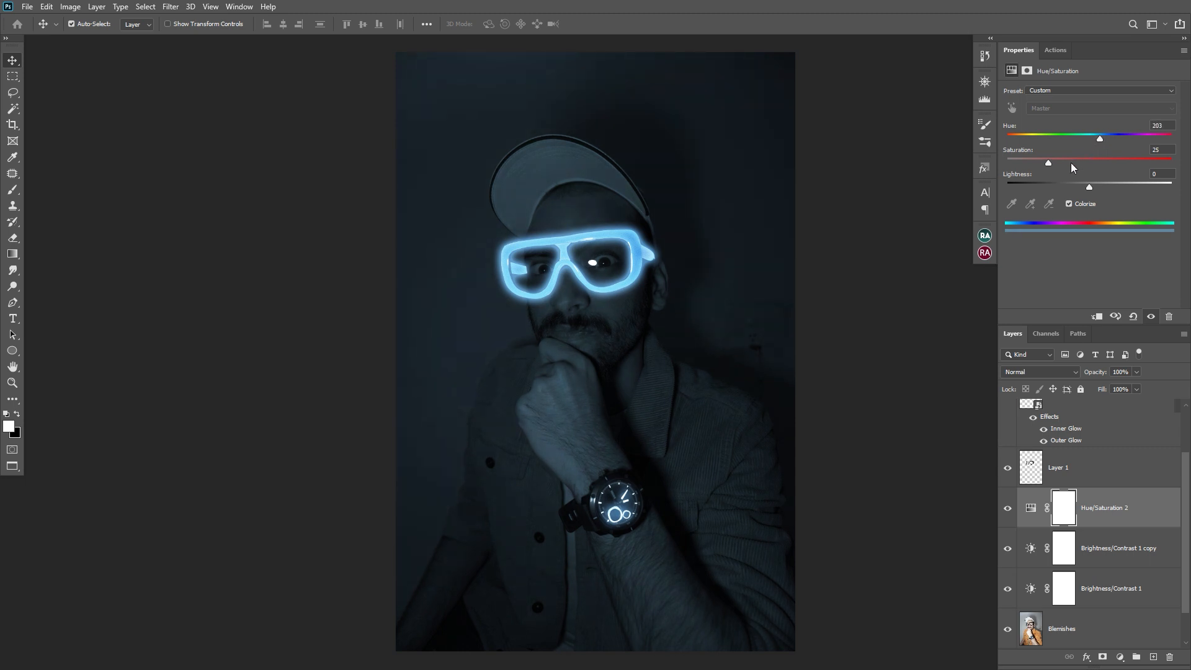
pyautogui.moveTo(1093, 189); pyautogui.dragTo(1066, 191)
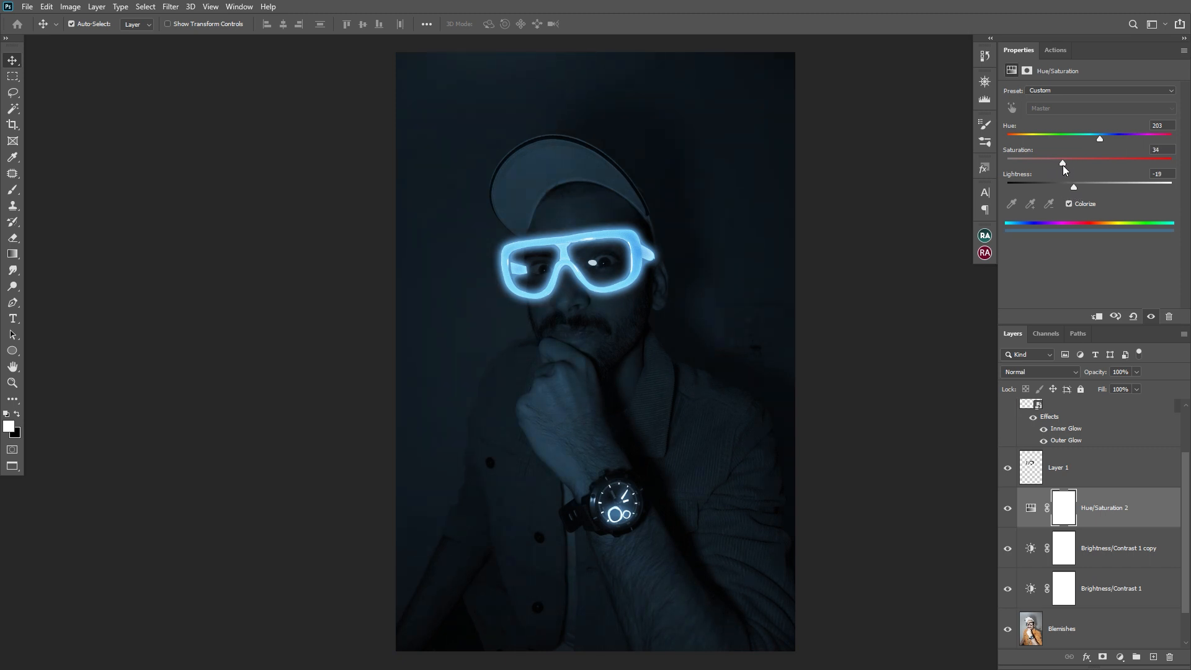
pyautogui.moveTo(1063, 163); pyautogui.dragTo(1064, 163)
pyautogui.moveTo(1099, 137); pyautogui.dragTo(1070, 161)
# Apply a Gaussian Blur smart filter with a 3-pixel radius to the Glasses and Watch layer.
pyautogui.scroll(2, 1186, 490)
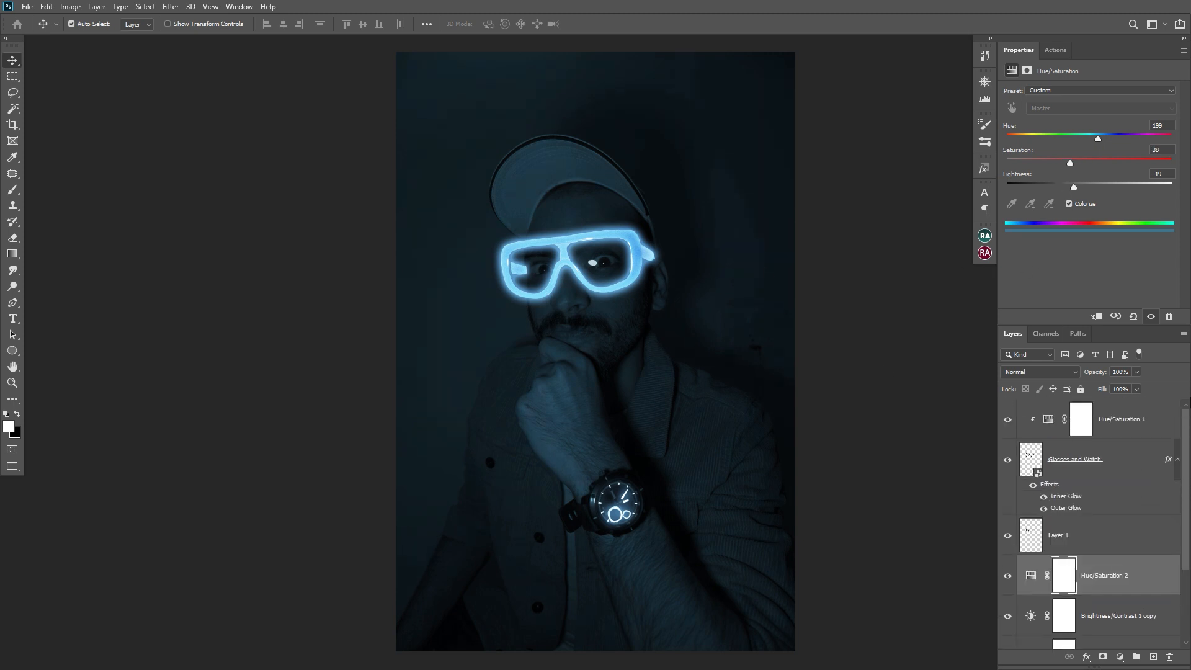
pyautogui.click(1081, 468)
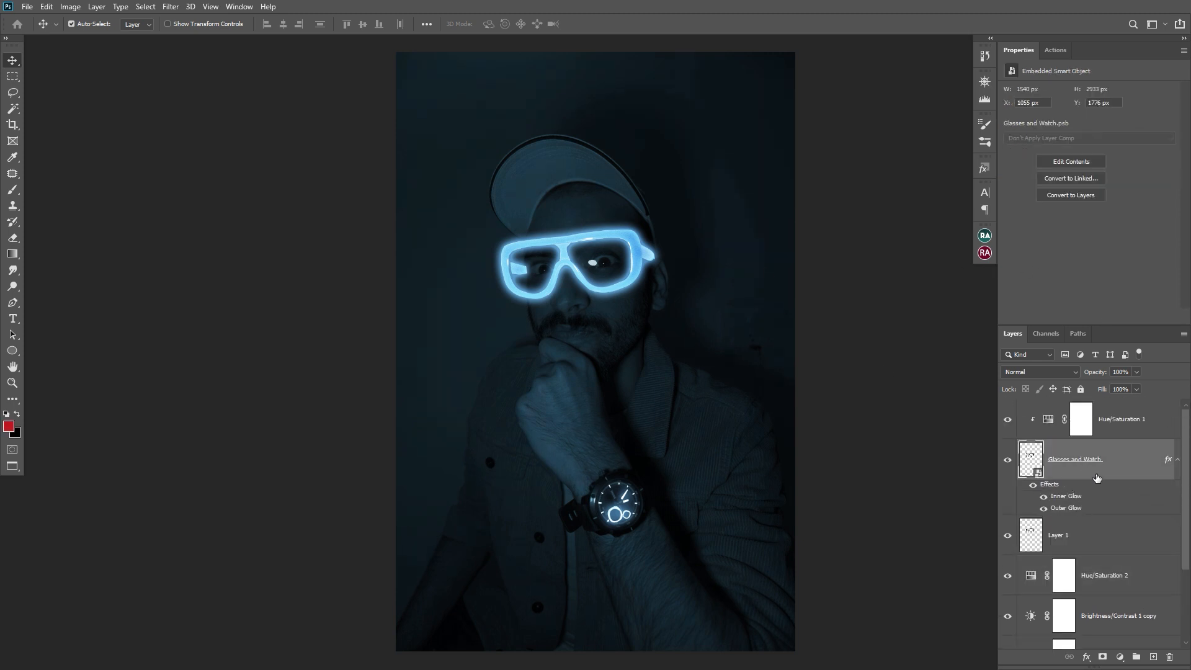
pyautogui.click(170, 6)
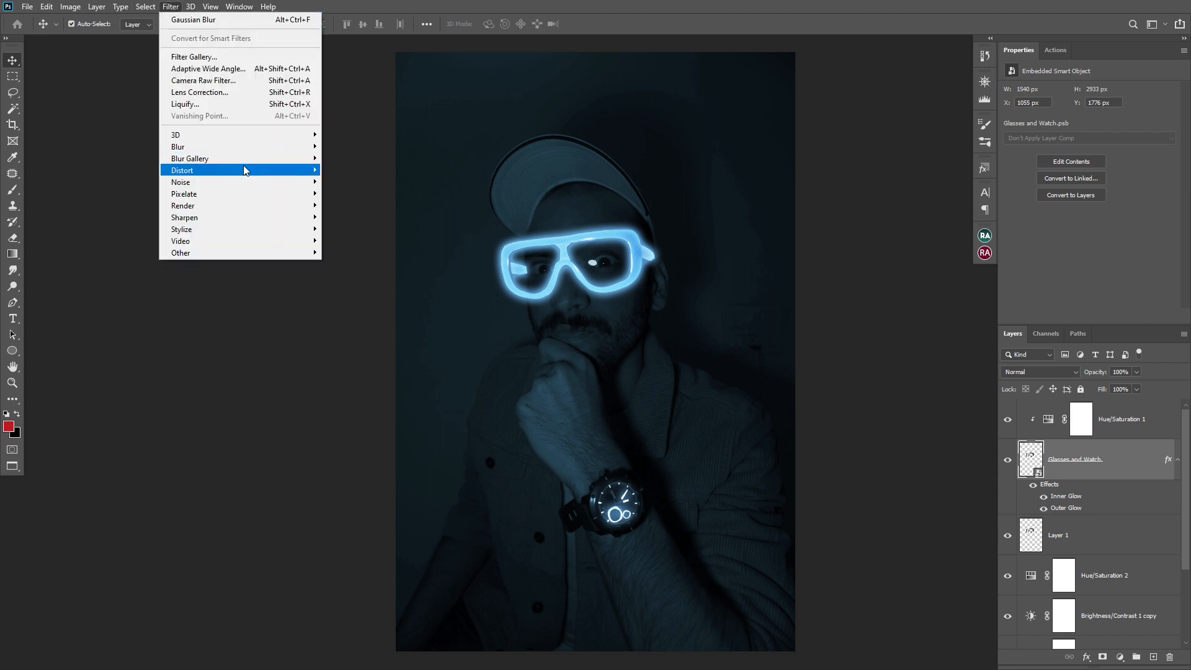
pyautogui.moveTo(242, 154)
pyautogui.click(361, 194)
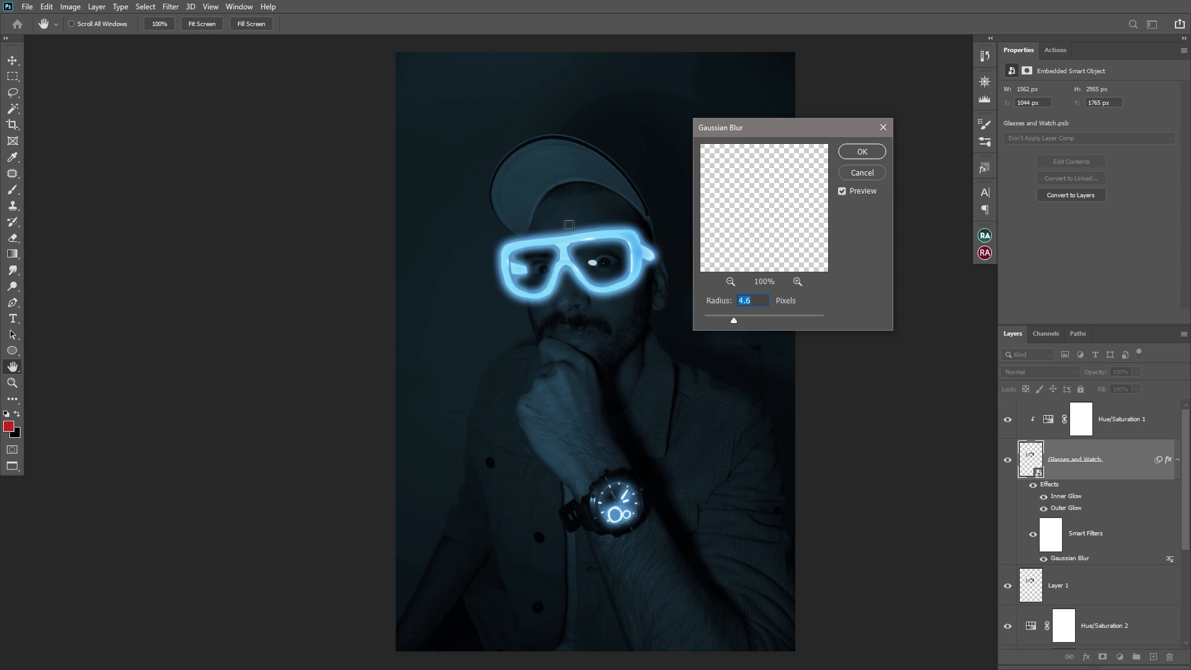
pyautogui.write('5')
pyautogui.click(559, 273)
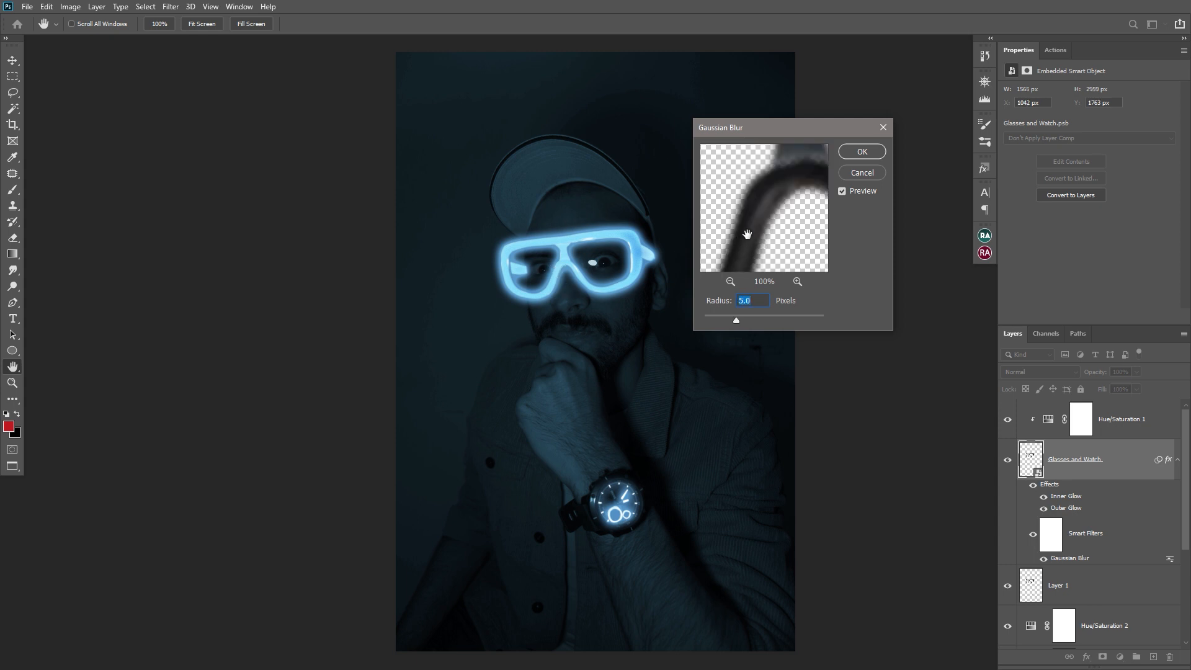
pyautogui.write('3')
pyautogui.press('Return')
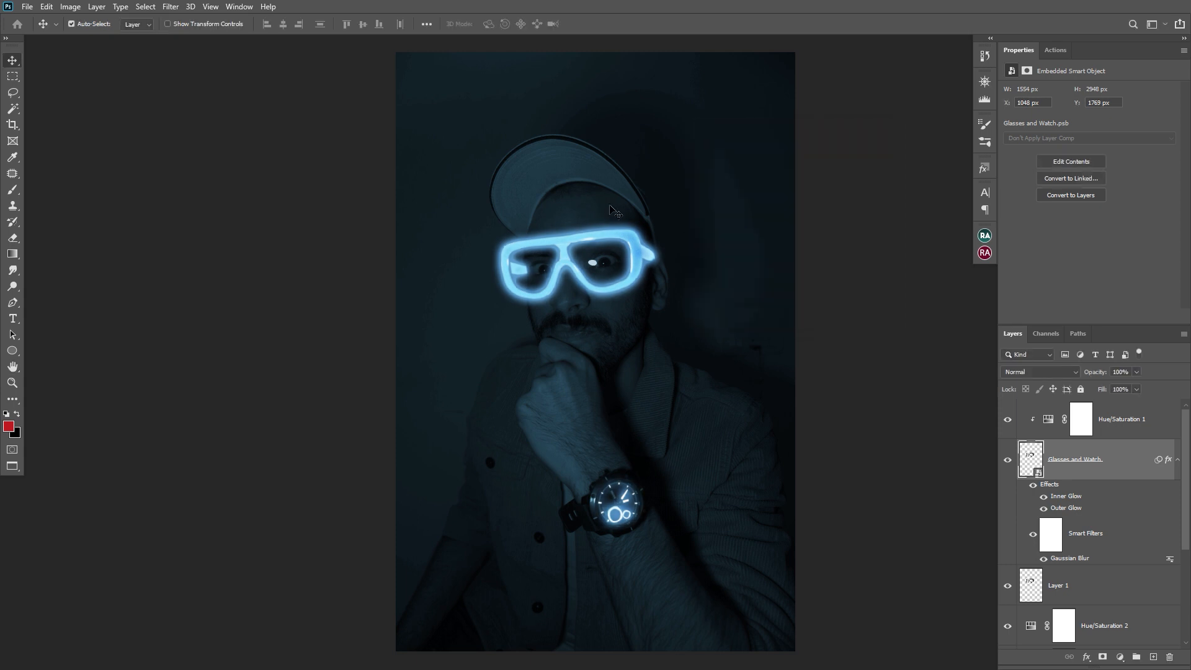
# Compare the glow with and without the Gaussian Blur smart filter and inspect the glasses up close.
pyautogui.click(1034, 534)
pyautogui.click(1034, 534)
pyautogui.moveTo(596, 273); pyautogui.dragTo(705, 396)
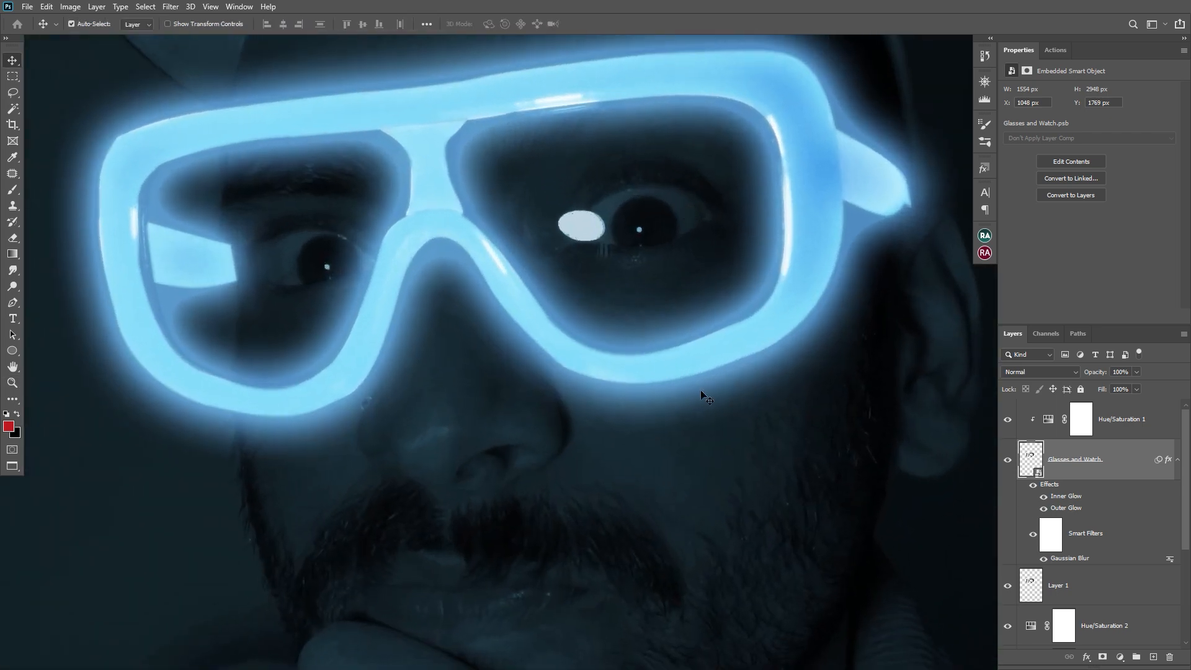
# Inspect the glow on the watch face up close and across the whole portrait.
pyautogui.hotkey('ctrl', '0')
pyautogui.press('z')
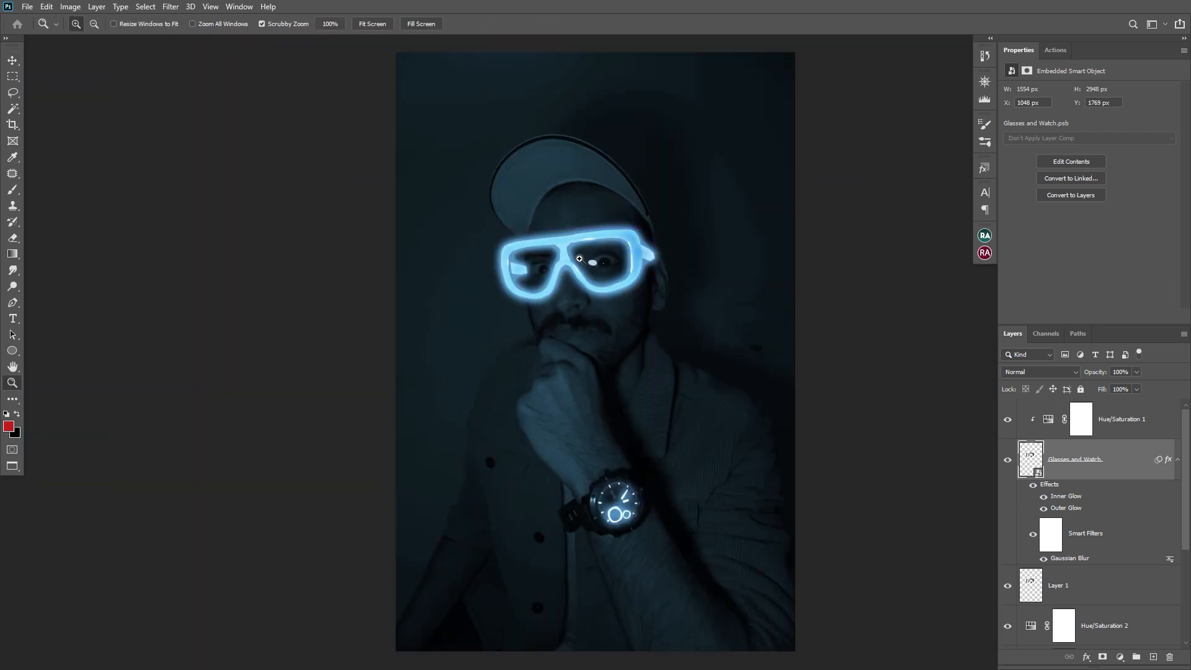
pyautogui.moveTo(579, 259); pyautogui.dragTo(643, 319)
pyautogui.moveTo(633, 465); pyautogui.dragTo(528, 278)
pyautogui.moveTo(518, 438); pyautogui.dragTo(627, 434)
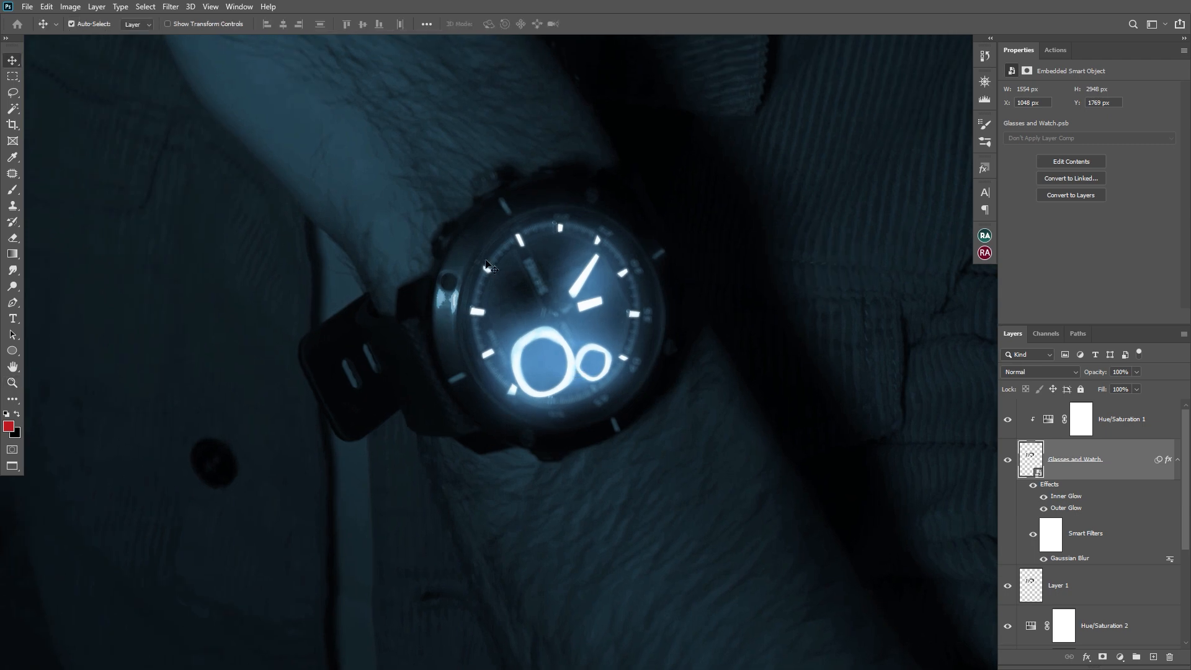
pyautogui.hotkey('ctrl', '0')
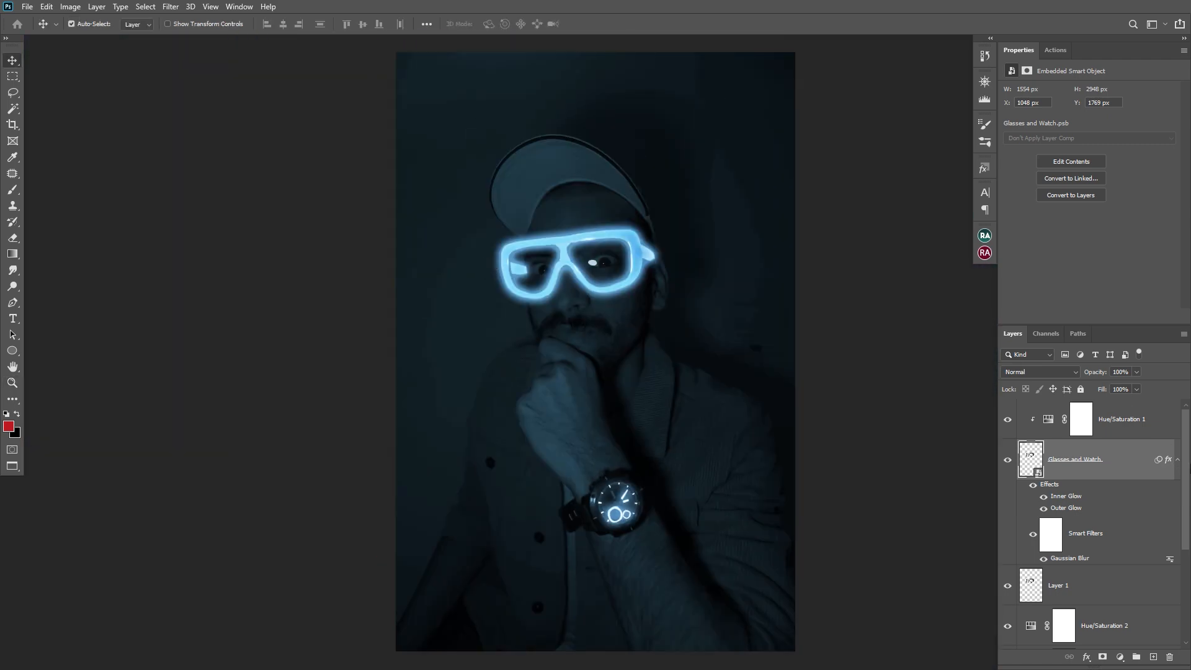
# Add a Levels adjustment layer directly above Hue/Saturation 1 and clip it to the Glasses and Watch layer.
pyautogui.click(1141, 428)
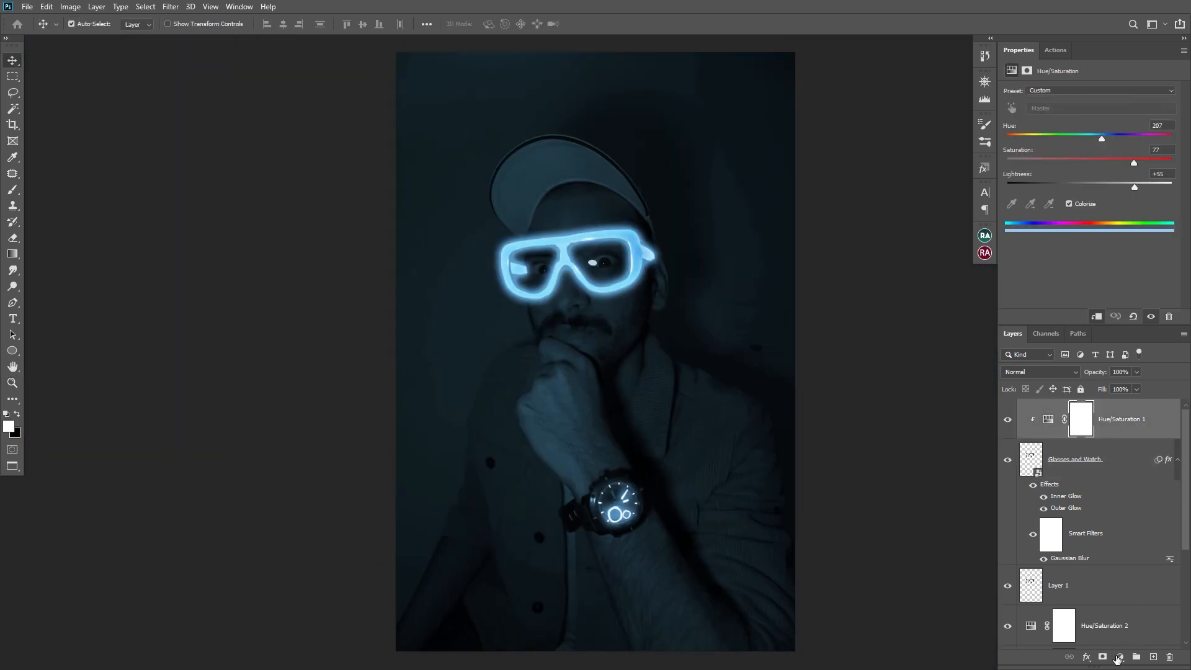
pyautogui.click(1120, 657)
pyautogui.click(1148, 490)
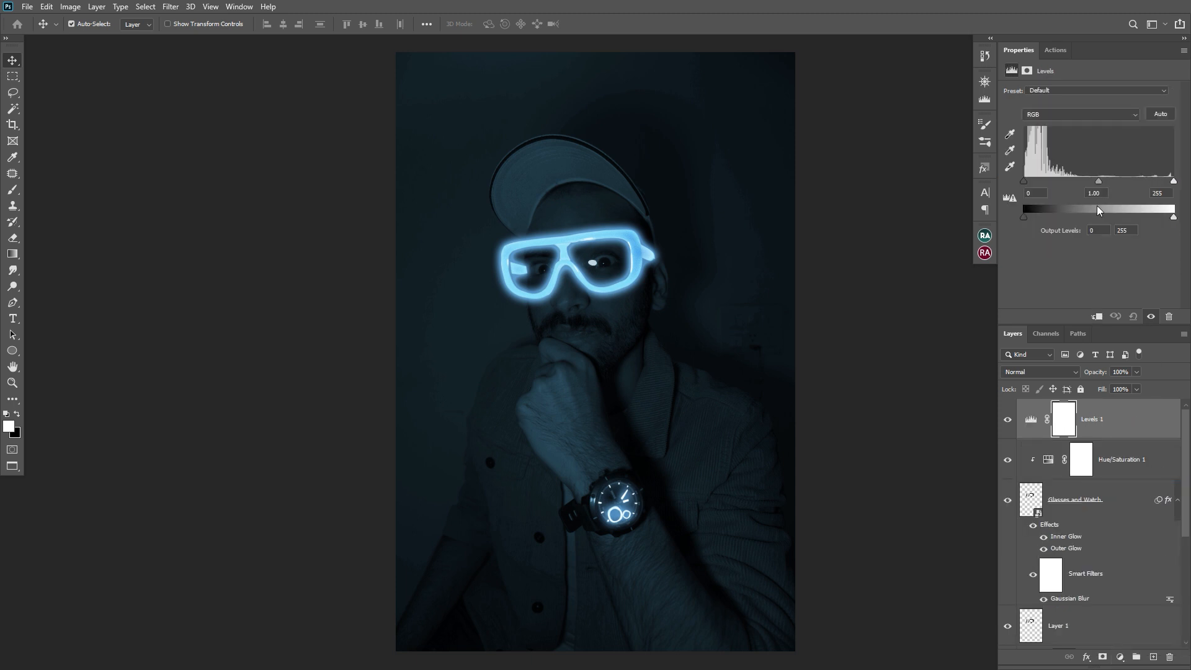
pyautogui.click(1097, 319)
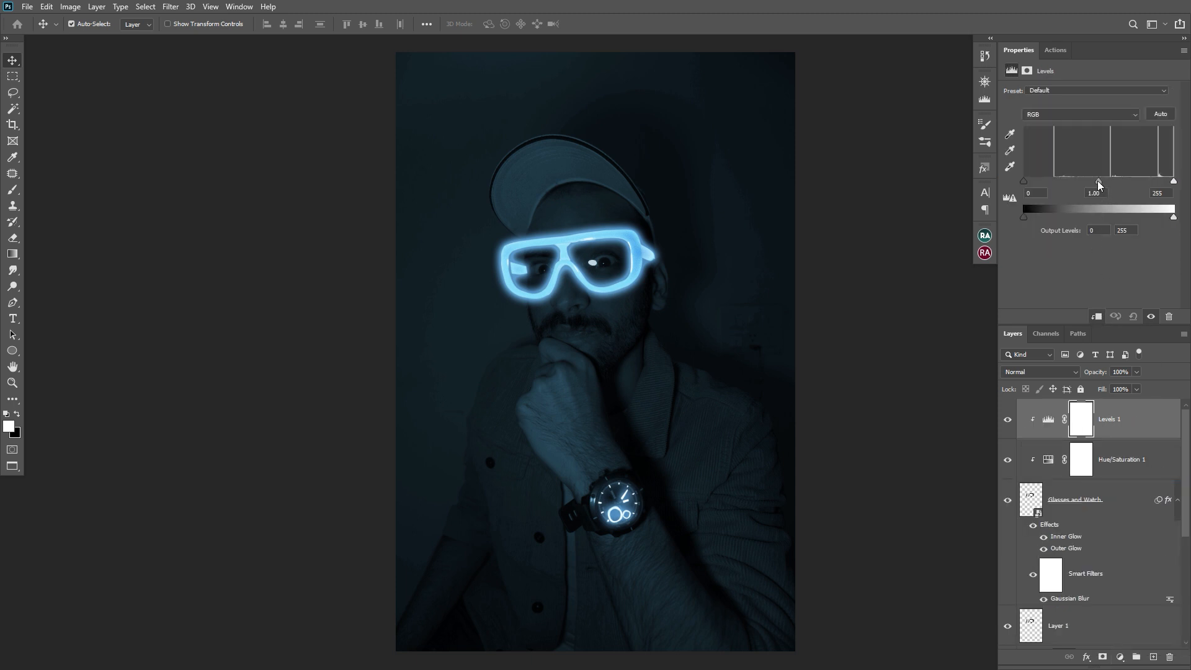
# Set the clipped Levels input values to 27, 1.11 and 205, and the output white level to 242.
pyautogui.moveTo(1098, 182)
pyautogui.mouseDown()
pyautogui.moveTo(1118, 182)
pyautogui.moveTo(1093, 182)
pyautogui.mouseUp()
pyautogui.moveTo(1173, 182); pyautogui.dragTo(1145, 181)
pyautogui.moveTo(1024, 182); pyautogui.dragTo(1040, 181)
pyautogui.moveTo(1173, 217); pyautogui.dragTo(1166, 217)
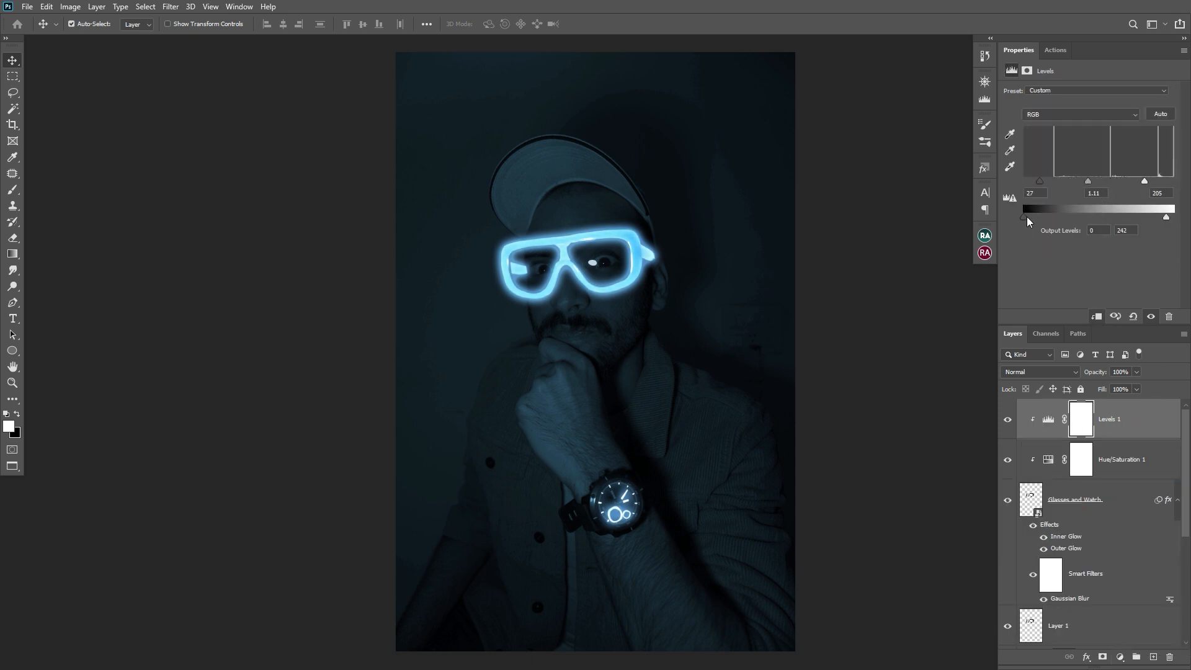
# Add a new empty layer above Levels 1 and sample the glasses' light blue as the brush colour.
pyautogui.click(1153, 658)
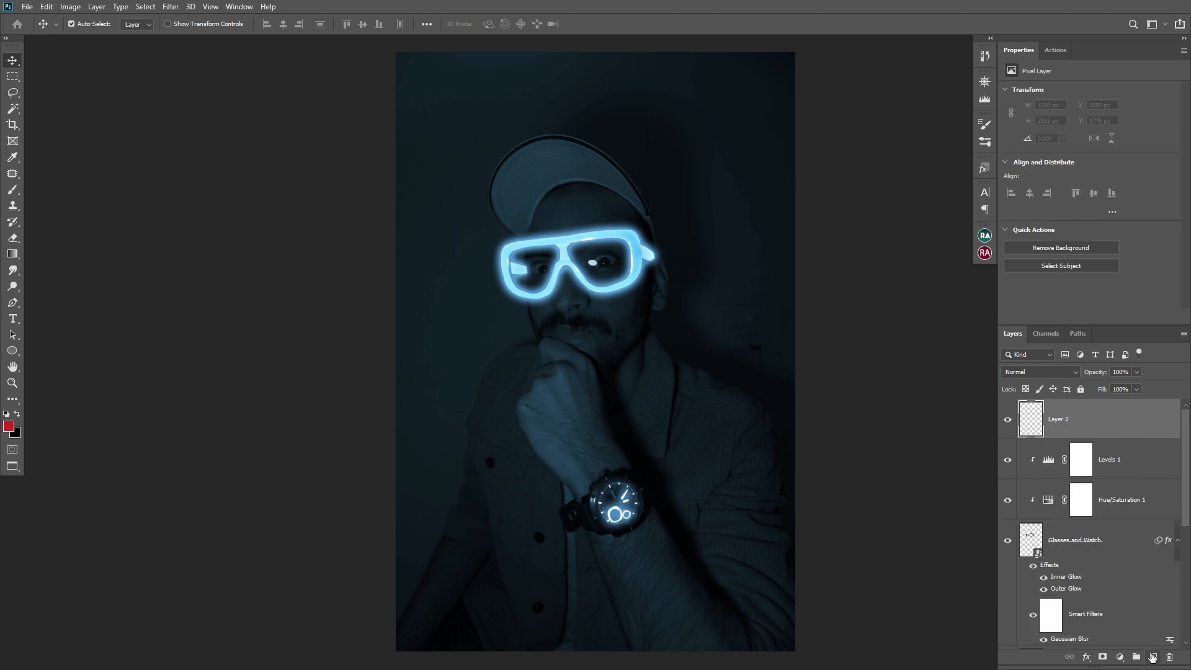
pyautogui.press('b')
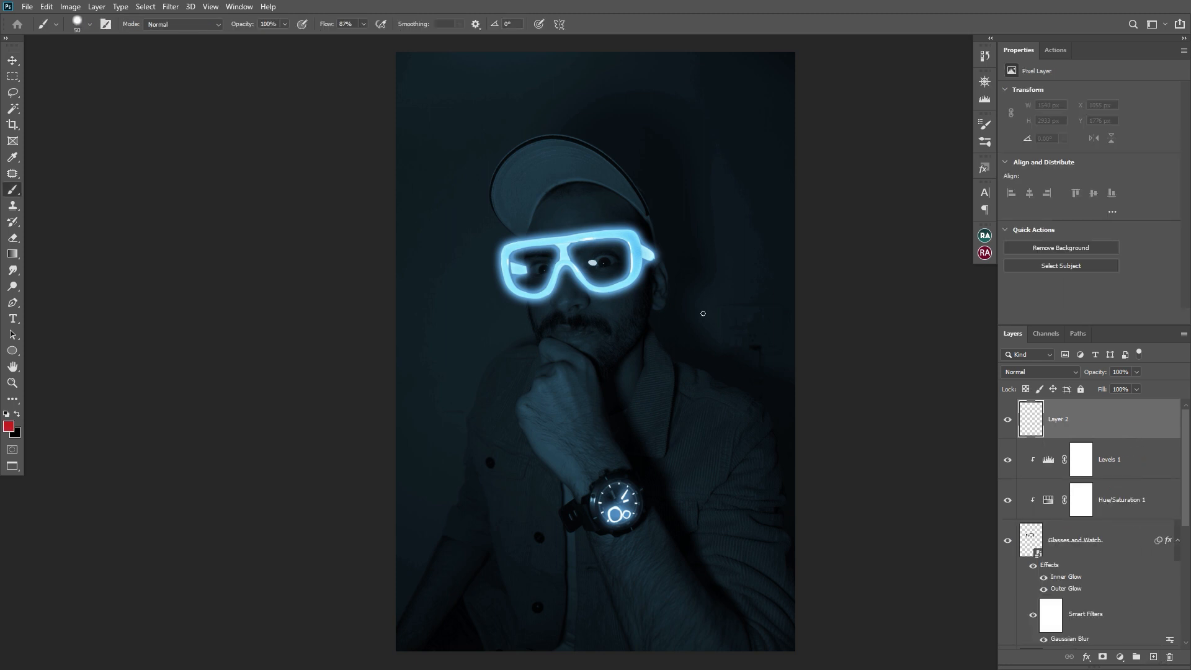
pyautogui.press('i')
pyautogui.click(641, 256)
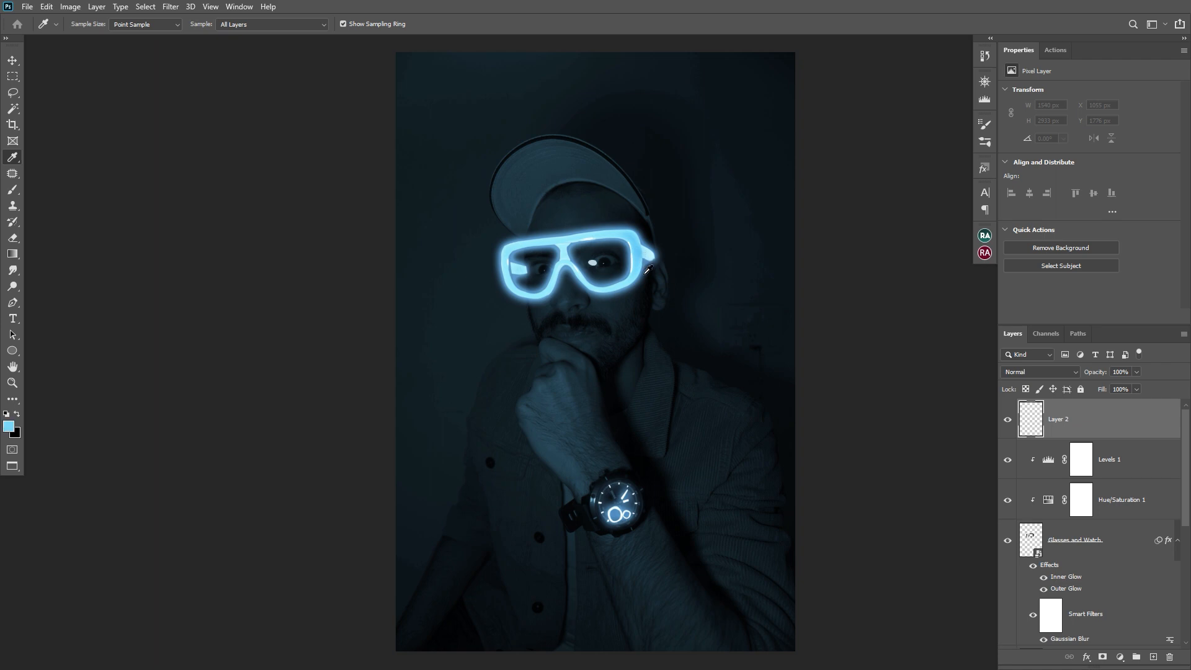
pyautogui.press('b')
pyautogui.scroll(5, 612, 308)
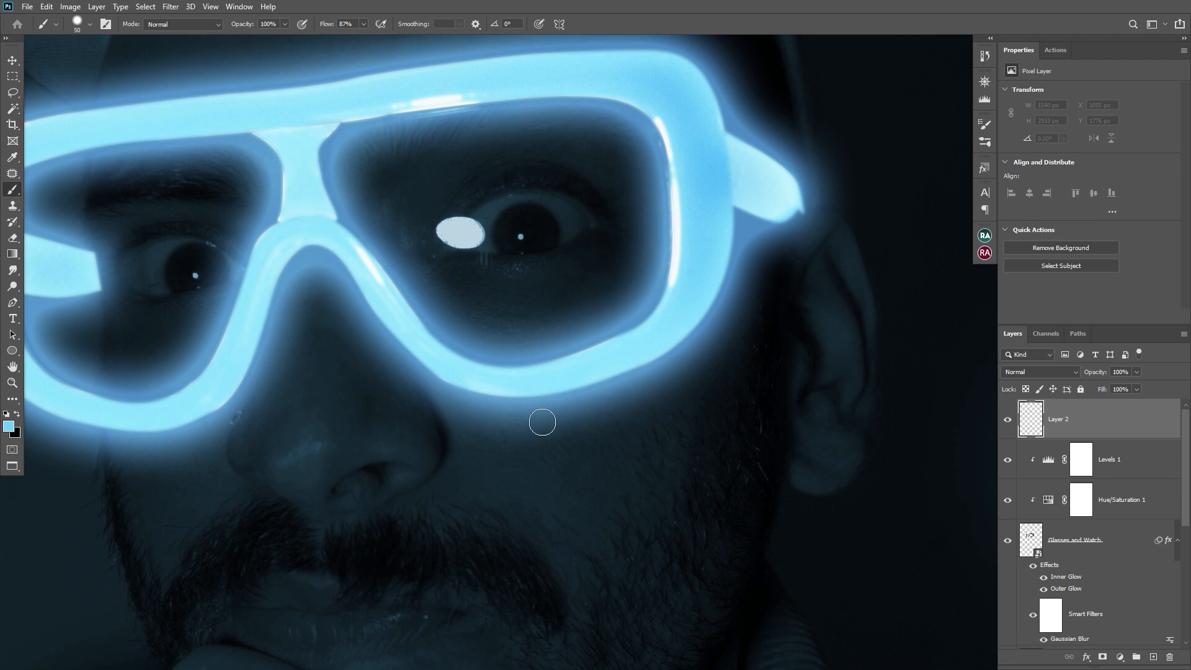
# Set the Gaussian Blur smart filter radius on the Glasses and Watch layer to 2 pixels.
pyautogui.doubleClick(1071, 640)
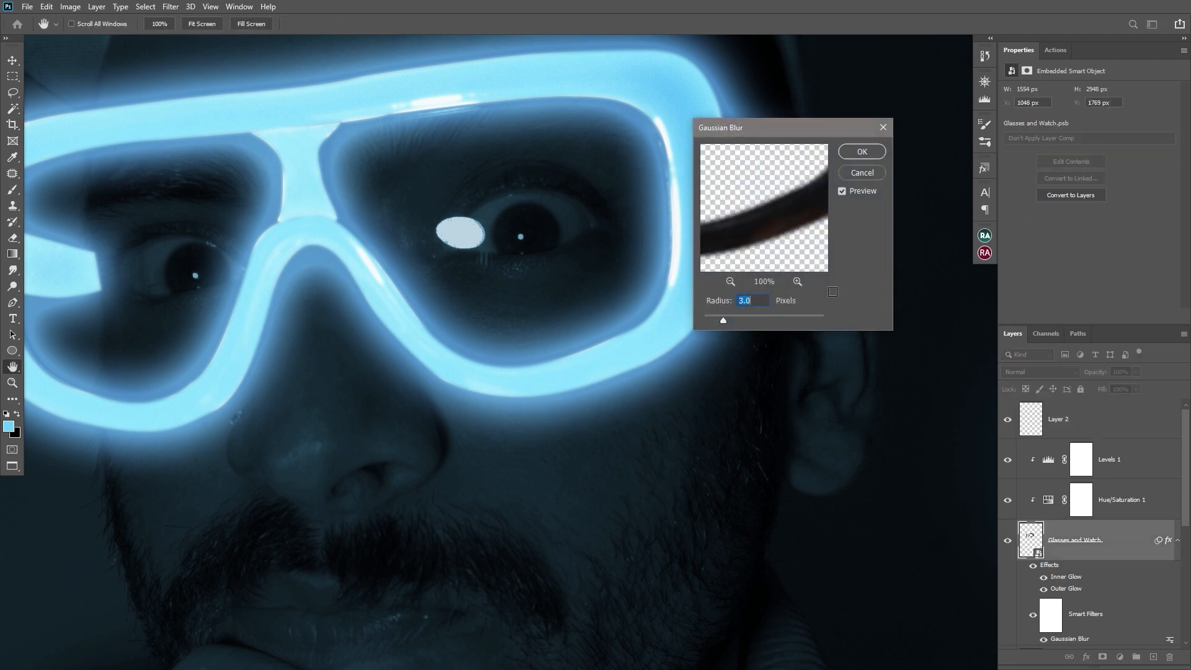
pyautogui.write('2')
pyautogui.press('Return')
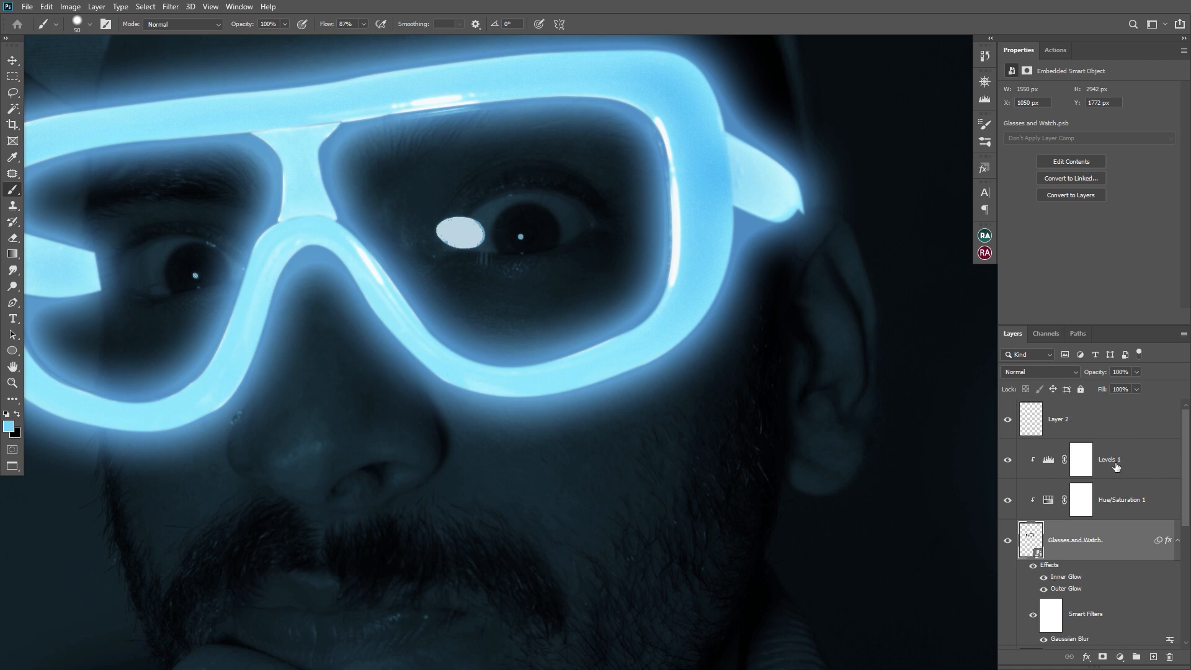
# Rename the empty Layer 2 as Skin Color.
pyautogui.doubleClick(1070, 427)
pyautogui.click(1137, 190)
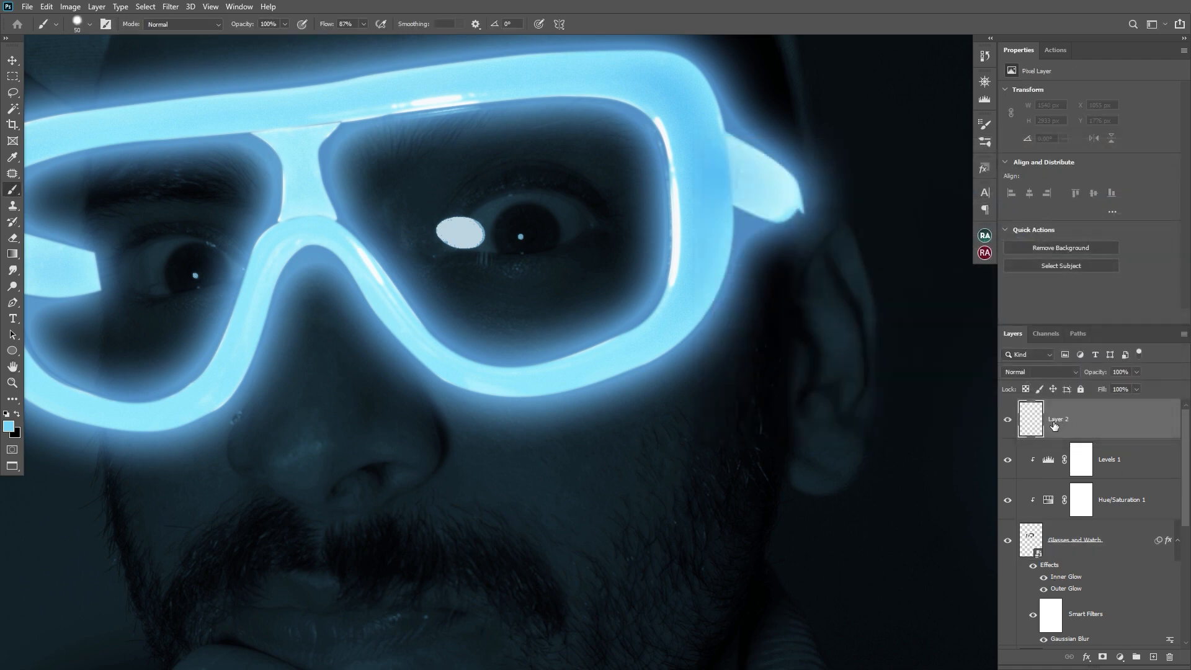
pyautogui.doubleClick(1059, 420)
pyautogui.write('Skin Color')
pyautogui.press('Return')
# Set the brush flow to 21% and soften the brush by lowering its hardness.
pyautogui.moveTo(328, 26); pyautogui.dragTo(315, 30)
pyautogui.click(90, 26)
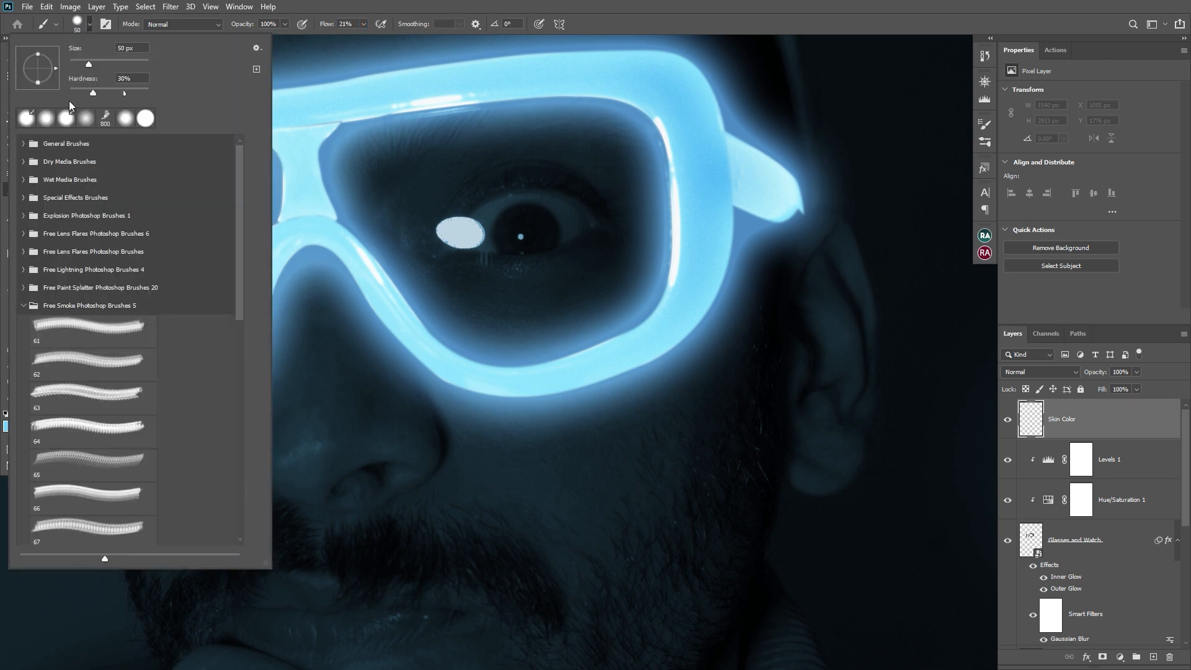
pyautogui.click(69, 100)
pyautogui.click(90, 25)
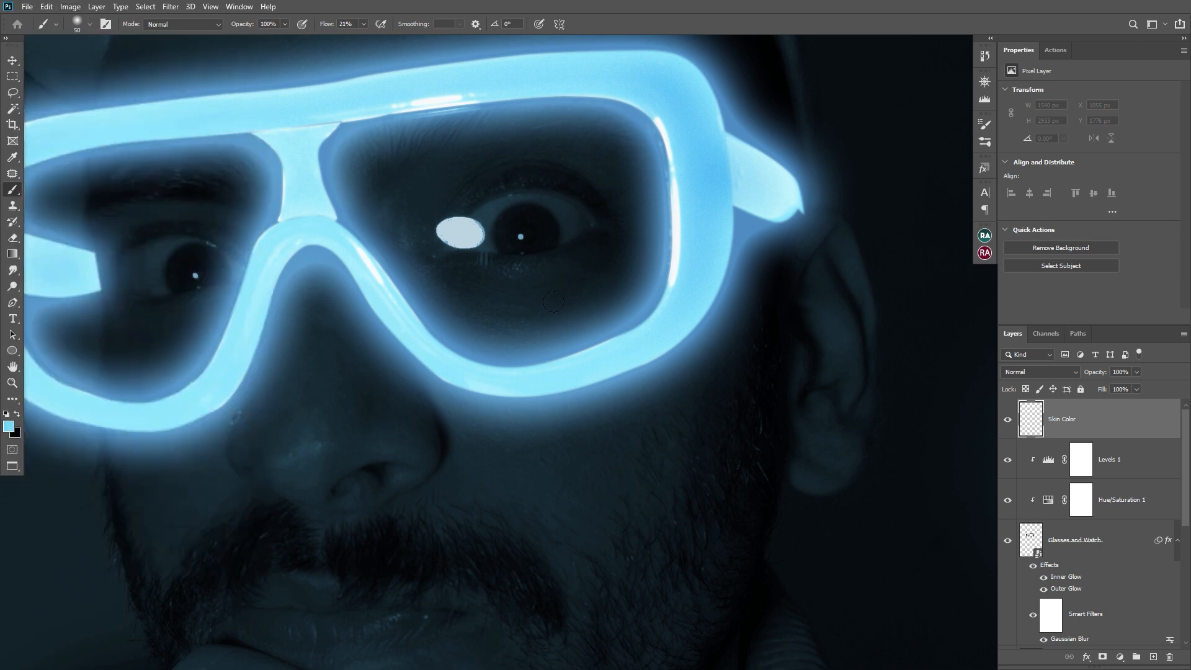
# Test a 125 px brush below the lens rim, undo the stroke and set the brush size to 90 px.
pyautogui.press(']')
pyautogui.press(']')
pyautogui.press(']')
pyautogui.press(']')
pyautogui.press(']')
pyautogui.press(']')
pyautogui.moveTo(695, 357); pyautogui.dragTo(659, 366)
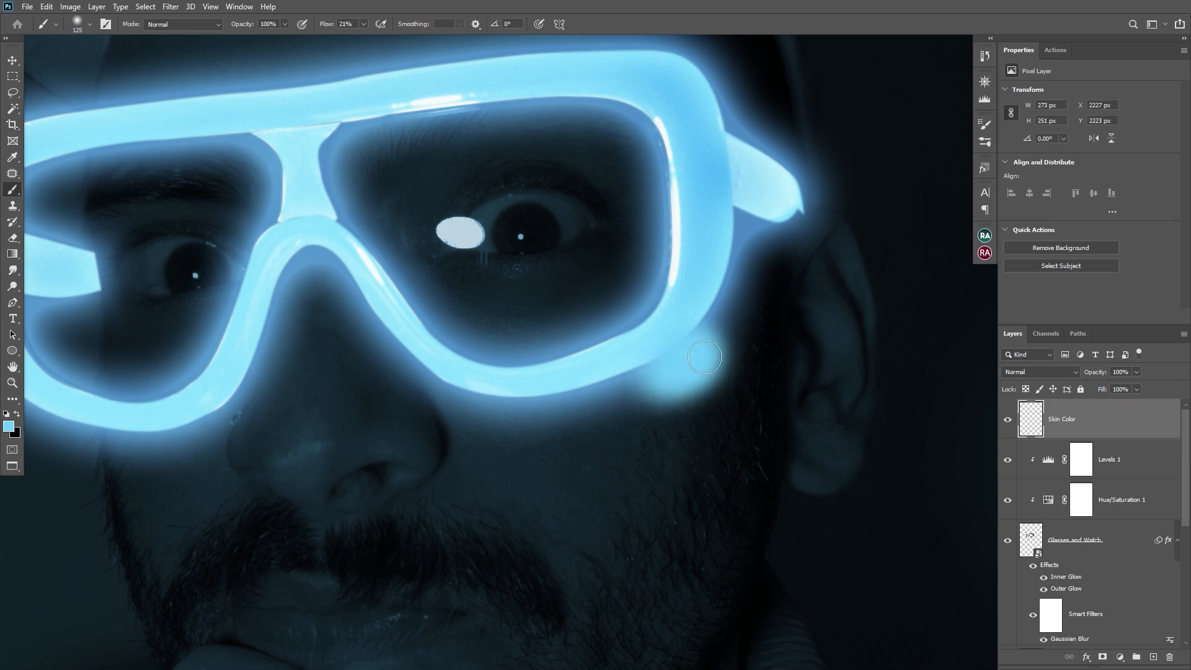
pyautogui.hotkey('ctrl', 'z')
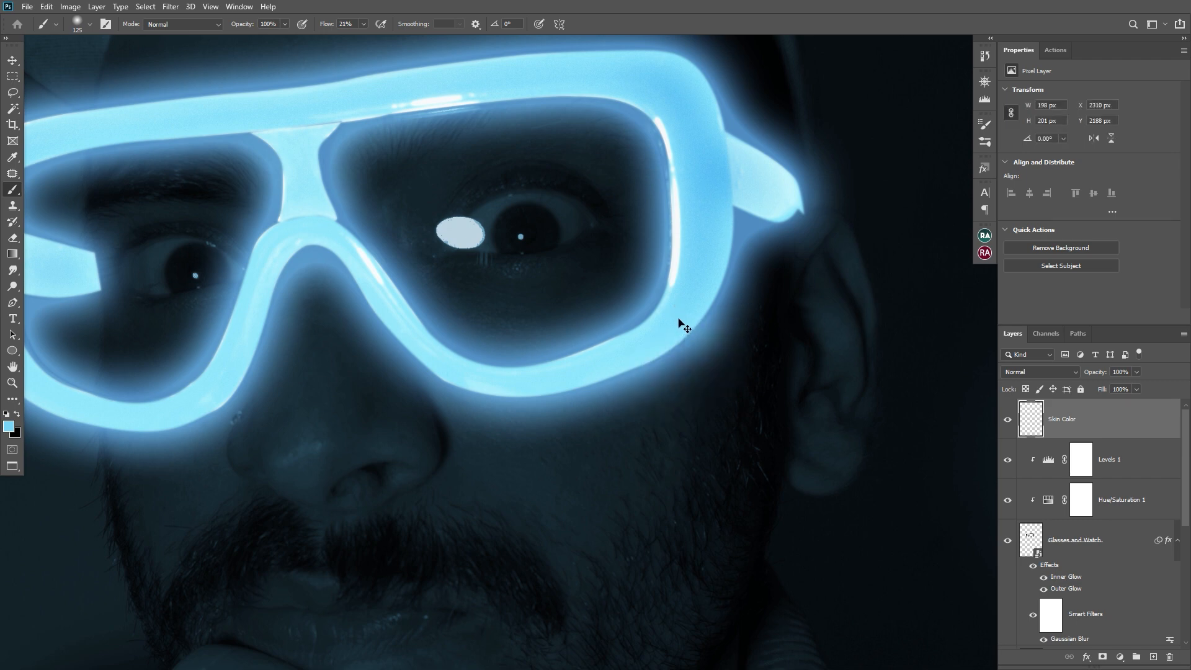
pyautogui.press('[')
pyautogui.press('[')
# Paint soft light blue along the lower rims of both lenses on the Skin Color layer.
pyautogui.moveTo(687, 327)
pyautogui.mouseDown()
pyautogui.moveTo(545, 389)
pyautogui.moveTo(452, 381)
pyautogui.mouseUp()
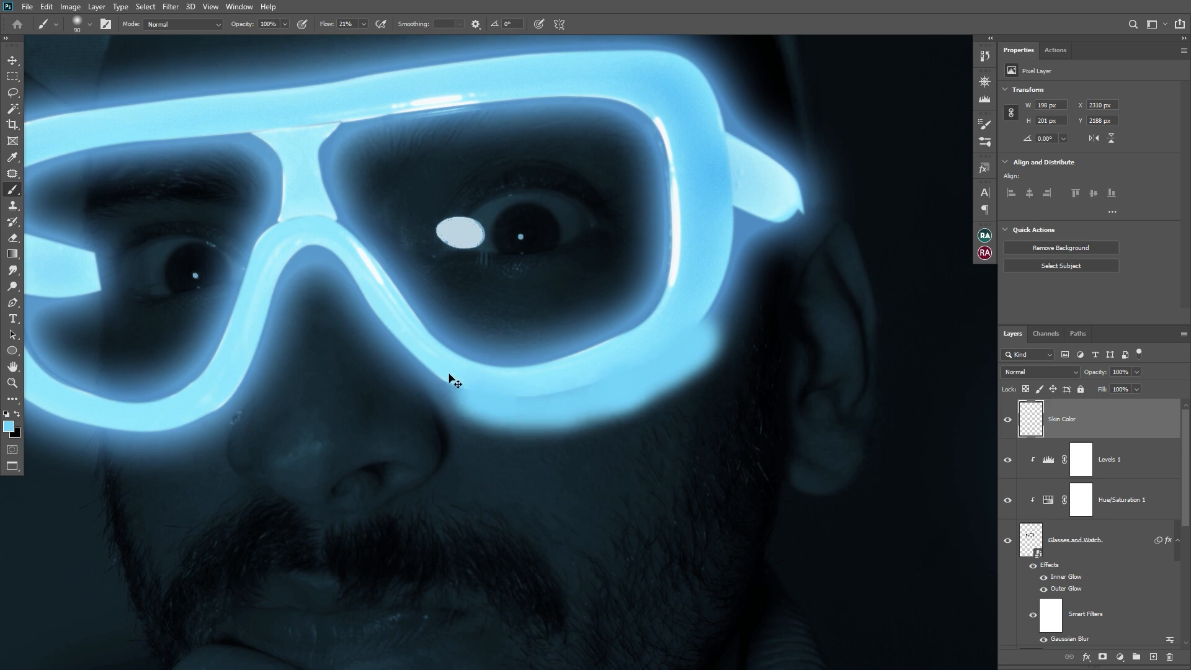
pyautogui.moveTo(703, 313); pyautogui.dragTo(718, 295)
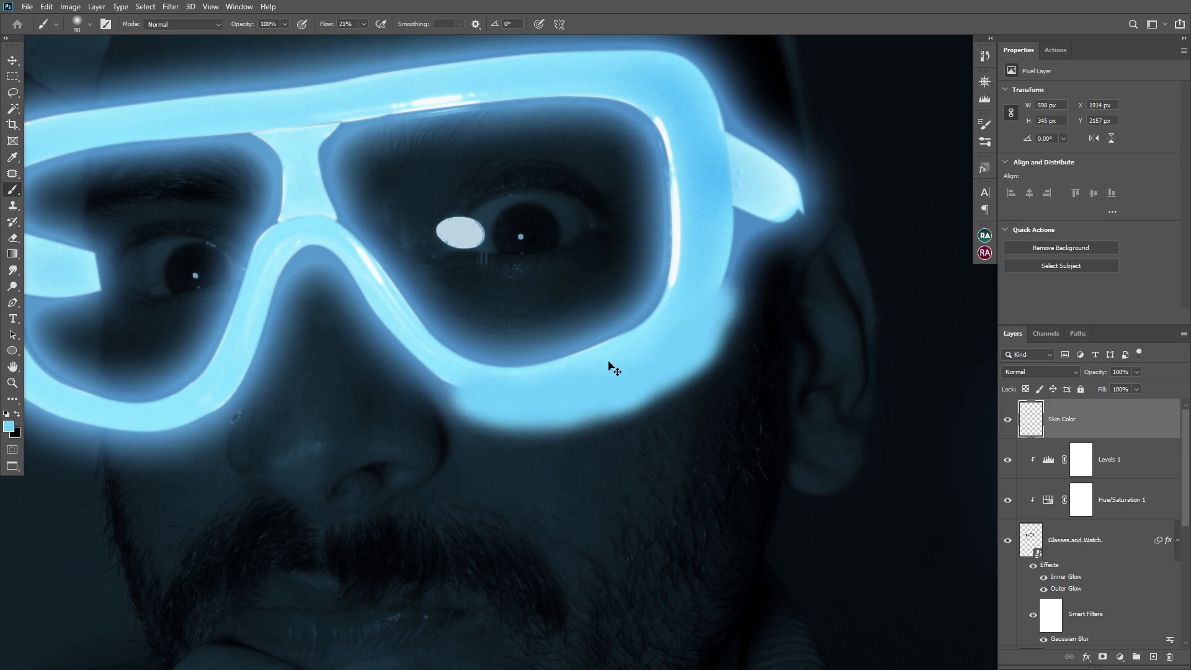
pyautogui.moveTo(474, 373); pyautogui.dragTo(723, 267)
pyautogui.moveTo(512, 315)
pyautogui.mouseDown()
pyautogui.moveTo(769, 277)
pyautogui.moveTo(759, 280)
pyautogui.mouseUp()
pyautogui.moveTo(377, 379)
pyautogui.mouseDown()
pyautogui.moveTo(475, 315)
pyautogui.moveTo(486, 290)
pyautogui.mouseUp()
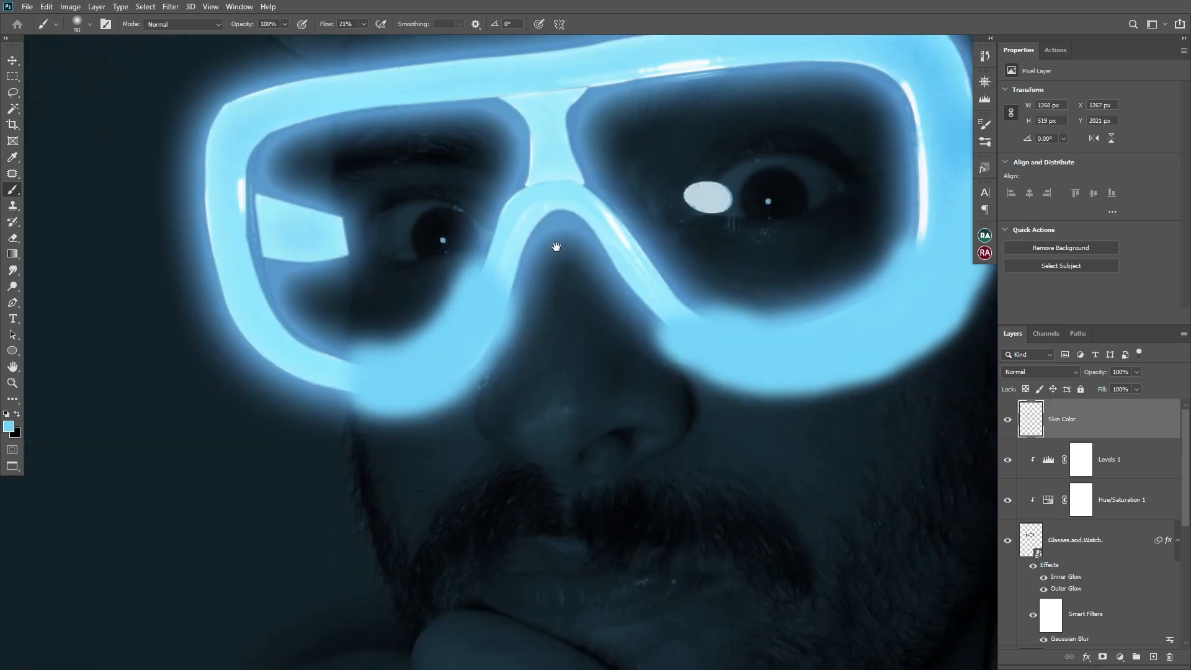
# Paint soft light blue along the upper rims and top edge of the glasses on the Skin Color layer.
pyautogui.moveTo(556, 248); pyautogui.dragTo(550, 329)
pyautogui.moveTo(379, 197); pyautogui.dragTo(492, 191)
pyautogui.moveTo(586, 209); pyautogui.dragTo(602, 190)
pyautogui.moveTo(670, 186); pyautogui.dragTo(586, 213)
pyautogui.moveTo(806, 133)
pyautogui.mouseDown()
pyautogui.moveTo(891, 203)
pyautogui.moveTo(723, 131)
pyautogui.mouseUp()
pyautogui.moveTo(295, 184); pyautogui.dragTo(665, 121)
# Paint a light blue arc along the watch's lower edge and compare the portrait with and without Skin Color.
pyautogui.moveTo(582, 164); pyautogui.dragTo(496, 168)
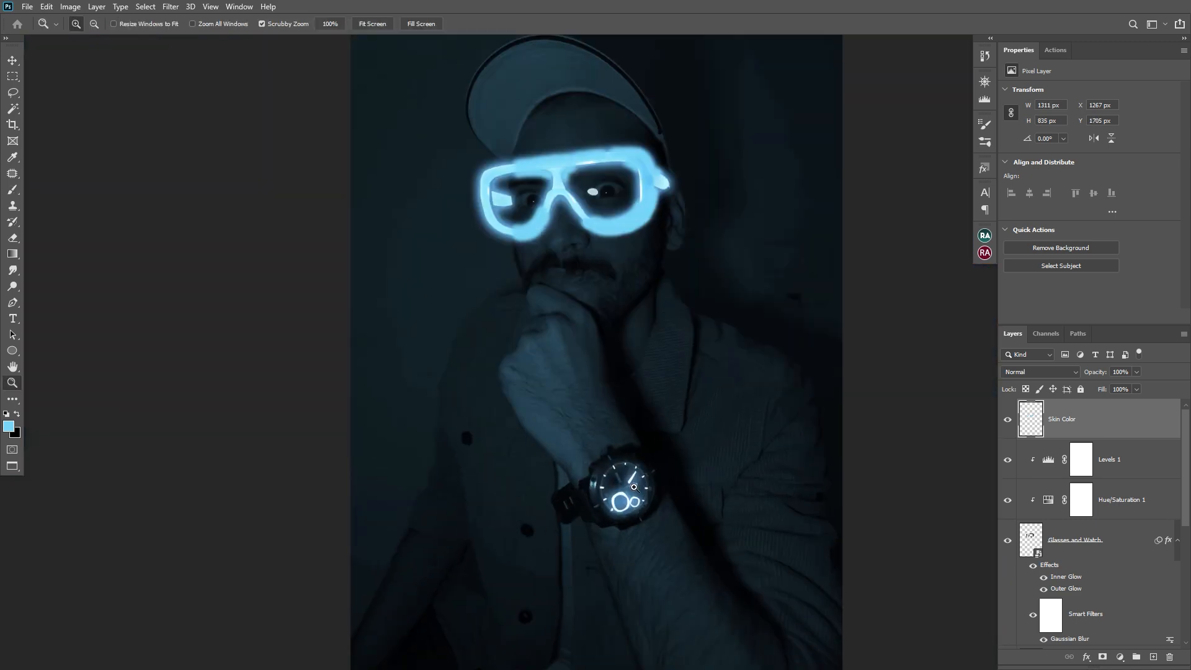
pyautogui.moveTo(587, 583); pyautogui.dragTo(677, 580)
pyautogui.moveTo(667, 389)
pyautogui.mouseDown()
pyautogui.moveTo(768, 354)
pyautogui.moveTo(670, 391)
pyautogui.mouseUp()
pyautogui.moveTo(744, 357)
pyautogui.mouseDown()
pyautogui.moveTo(664, 355)
pyautogui.moveTo(650, 292)
pyautogui.mouseUp()
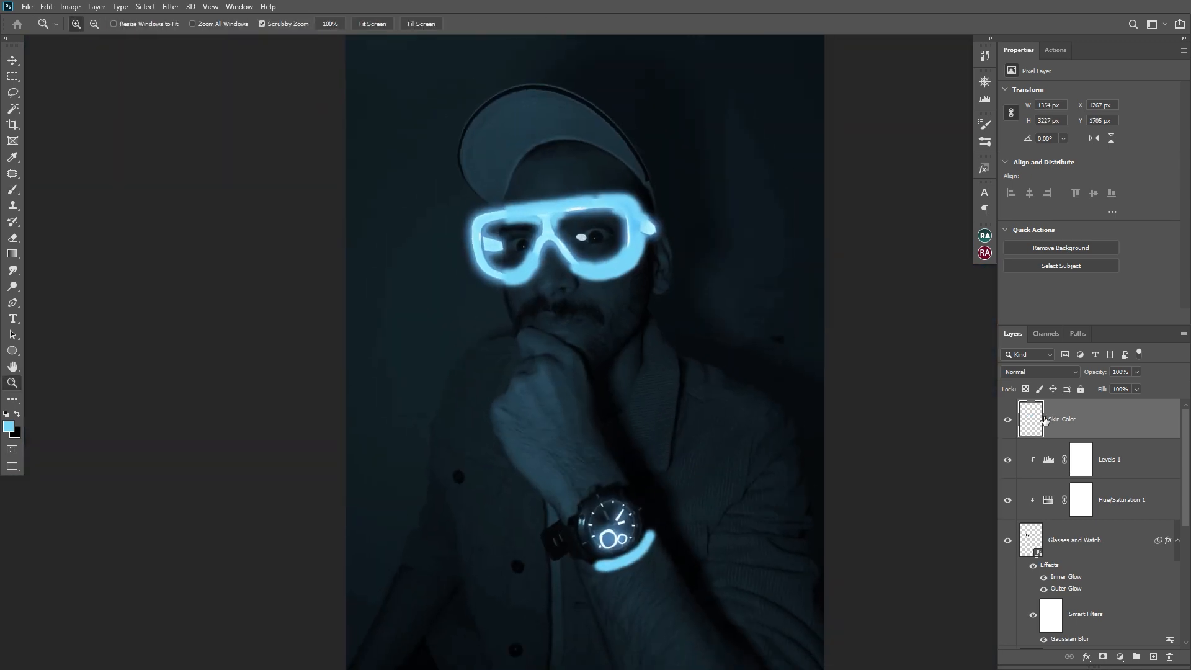
pyautogui.click(1009, 420)
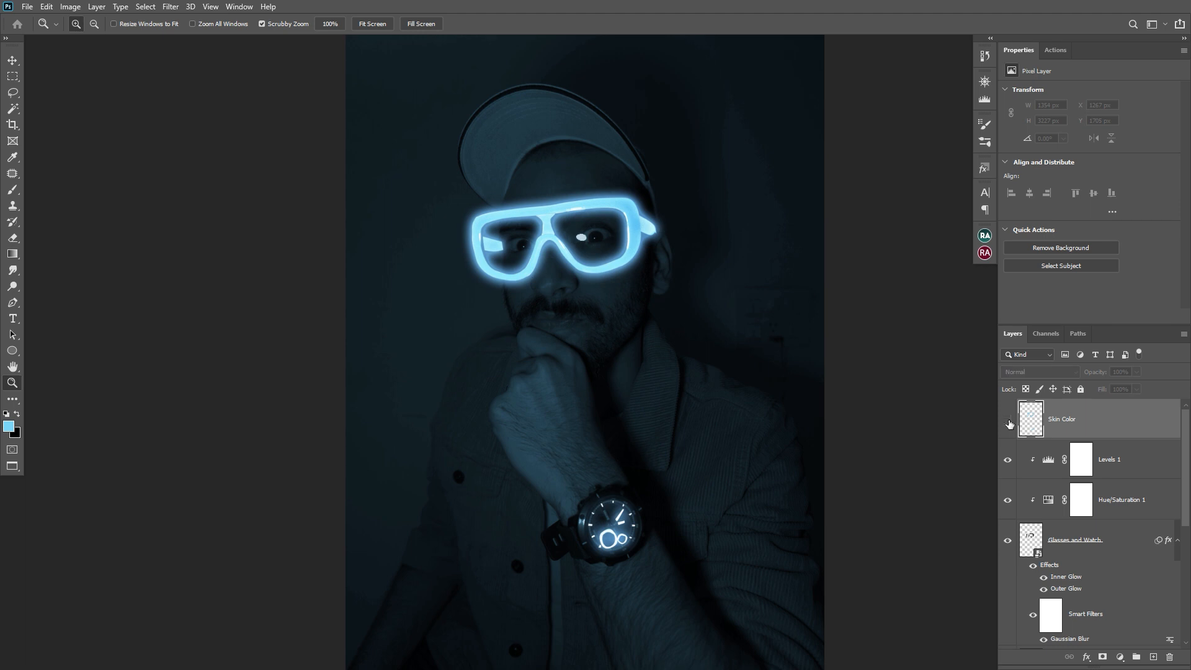
pyautogui.click(1009, 420)
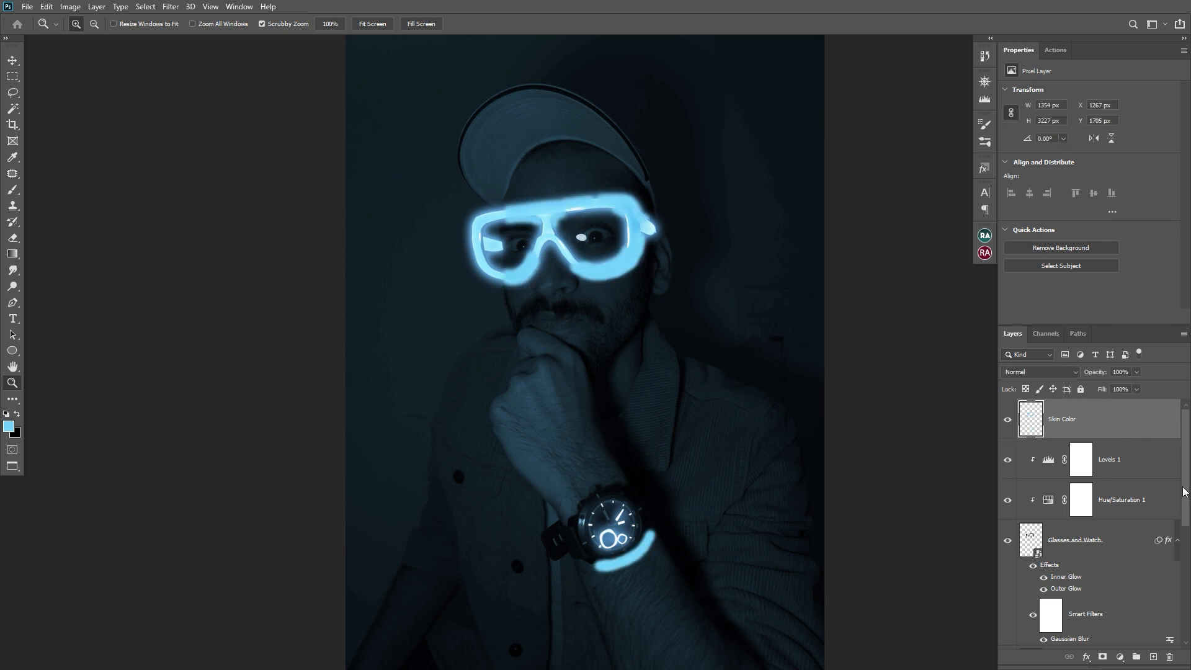
# Collapse the Glasses and Watch effects, move Skin Color directly below Layer 1 and check the painted rim up close.
pyautogui.click(1178, 540)
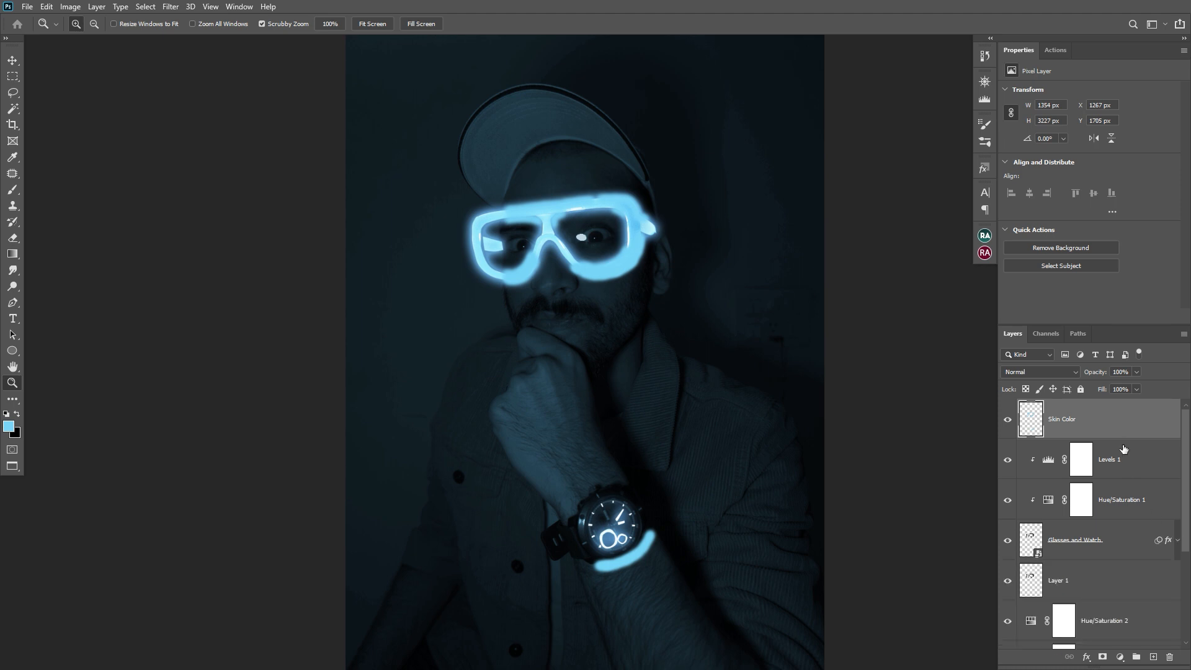
pyautogui.moveTo(1120, 432); pyautogui.dragTo(1124, 562)
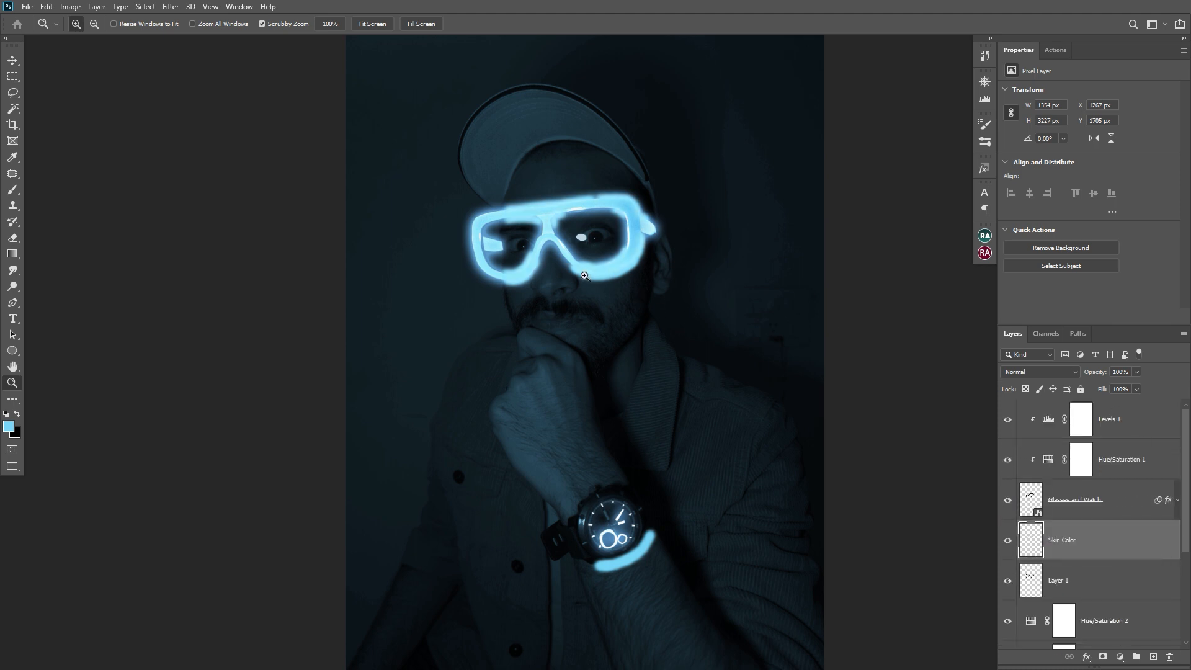
pyautogui.moveTo(585, 275); pyautogui.dragTo(682, 238)
pyautogui.moveTo(1100, 554); pyautogui.dragTo(1139, 584)
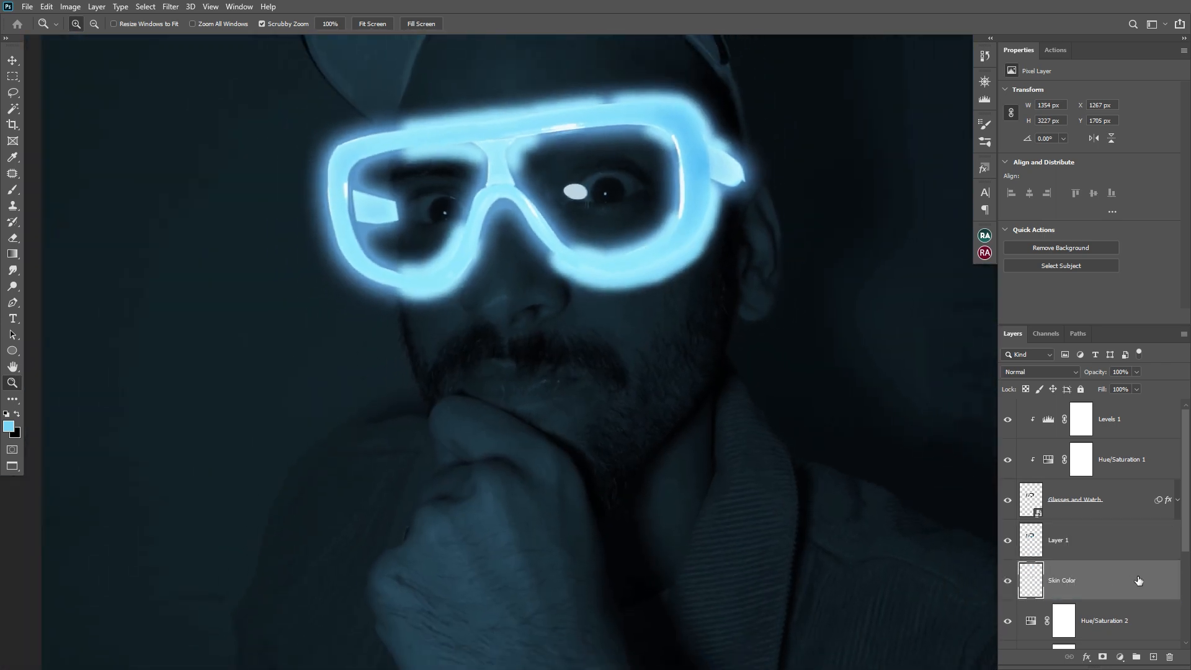
pyautogui.moveTo(606, 266); pyautogui.dragTo(707, 191)
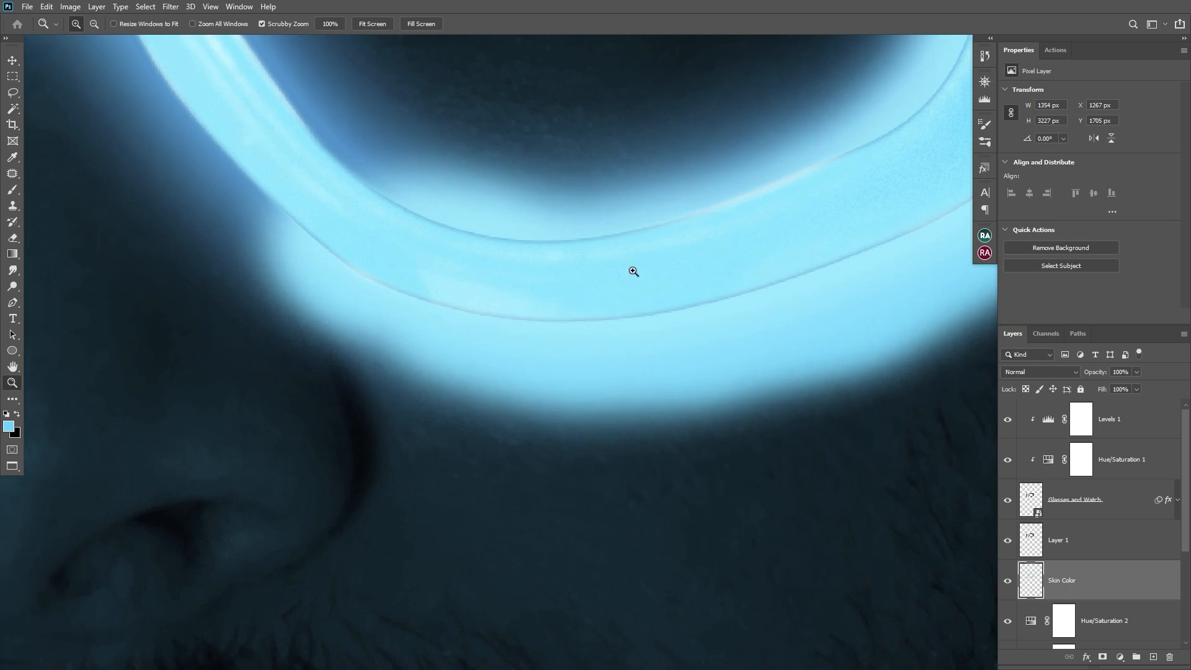
pyautogui.moveTo(771, 329); pyautogui.dragTo(632, 391)
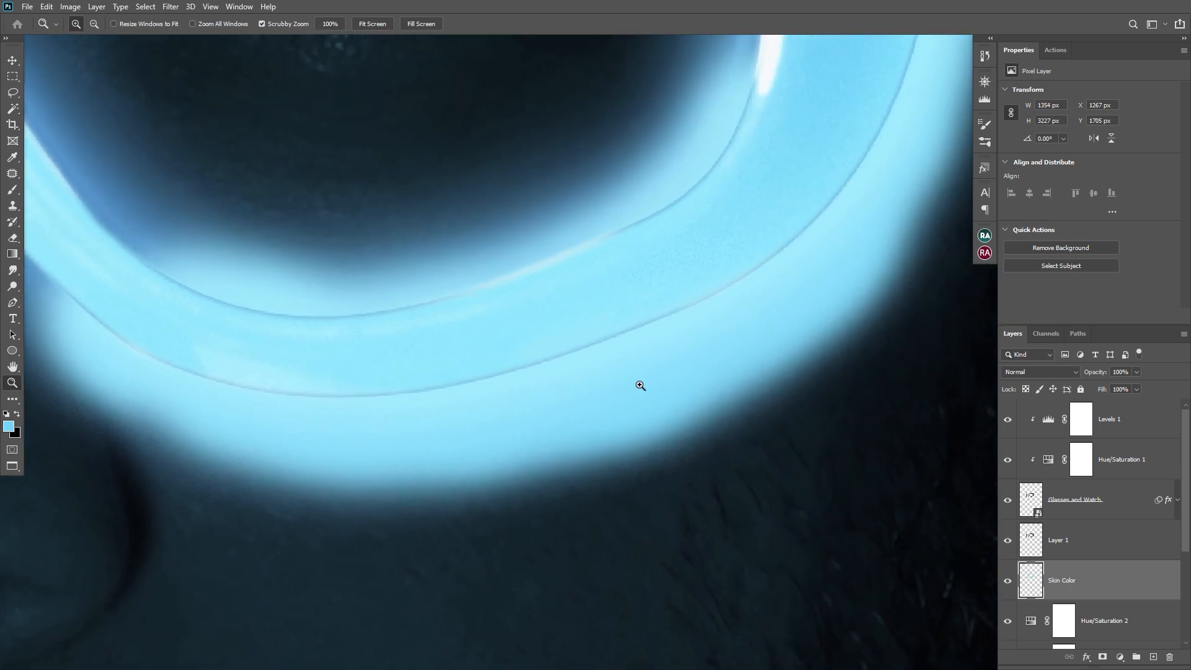
# Compare the portrait with and without Skin Color and set that layer's blending mode to Overlay.
pyautogui.hotkey('ctrl', '0')
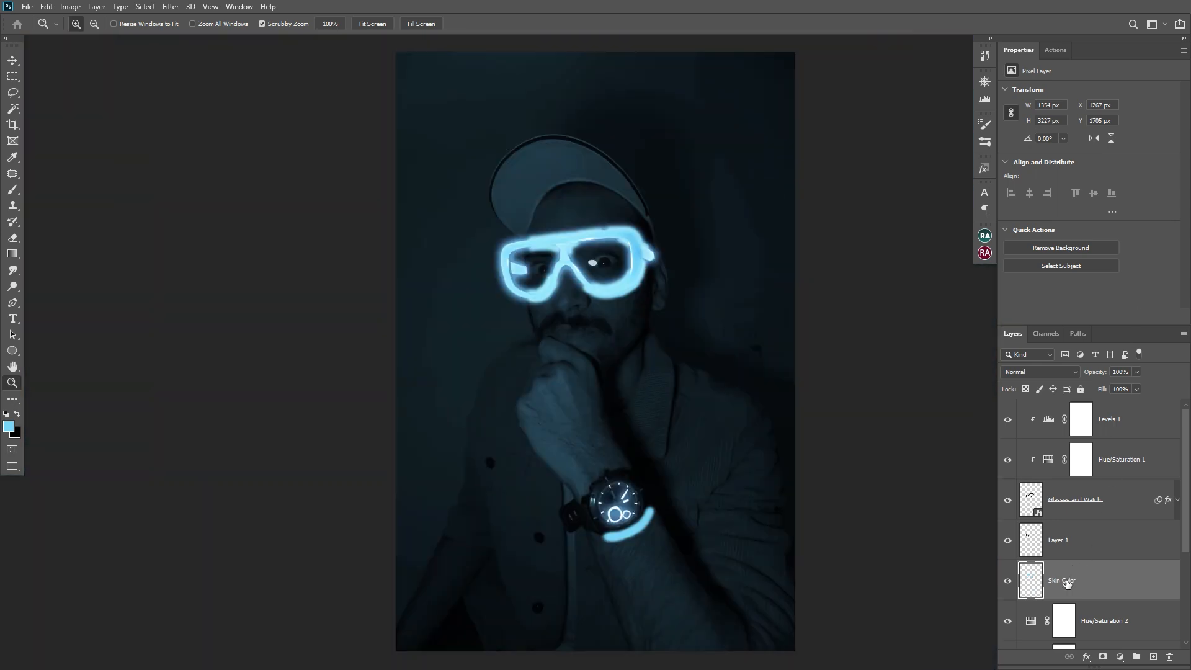
pyautogui.click(1008, 581)
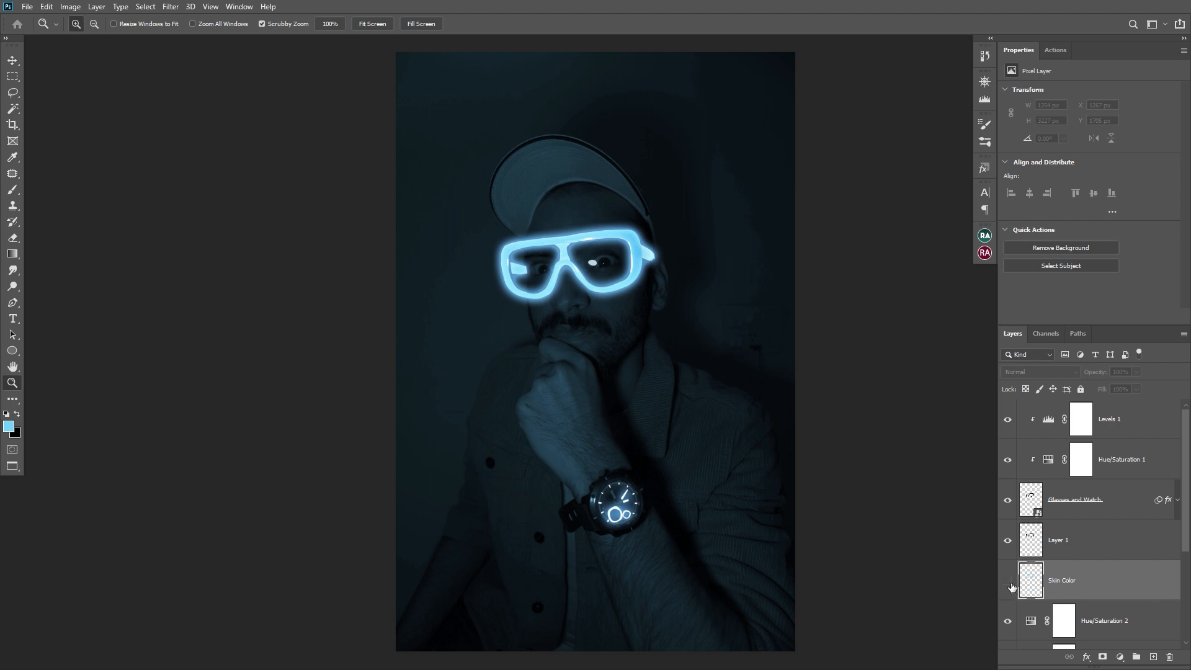
pyautogui.click(1007, 581)
pyautogui.click(1040, 372)
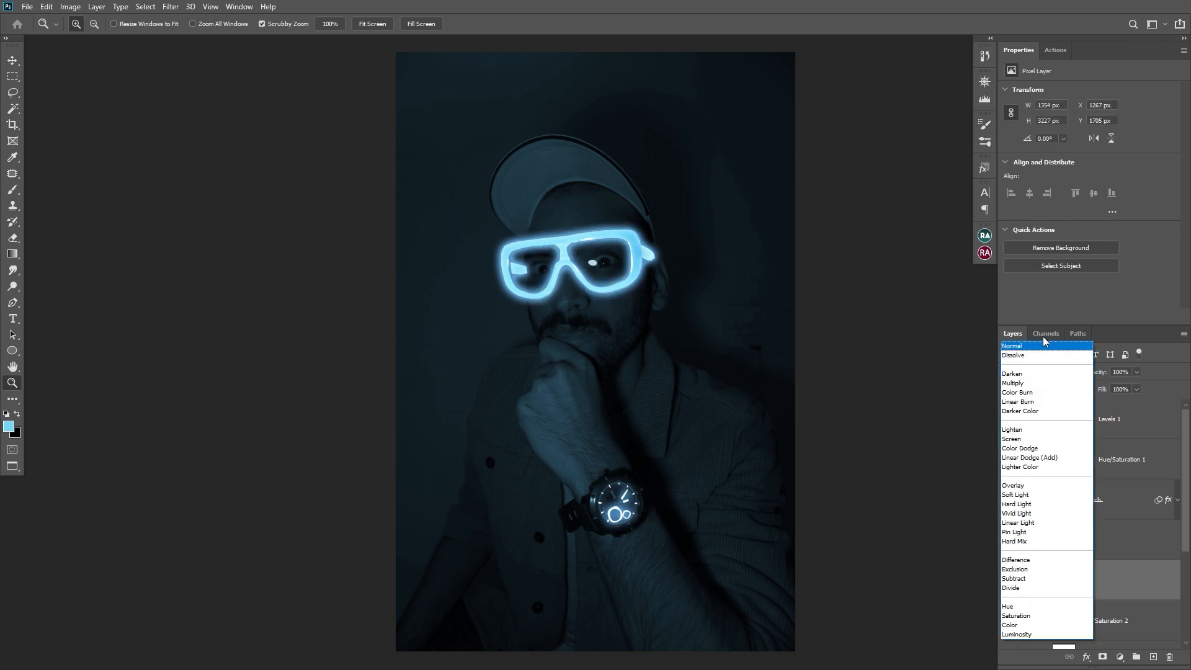
pyautogui.click(1018, 486)
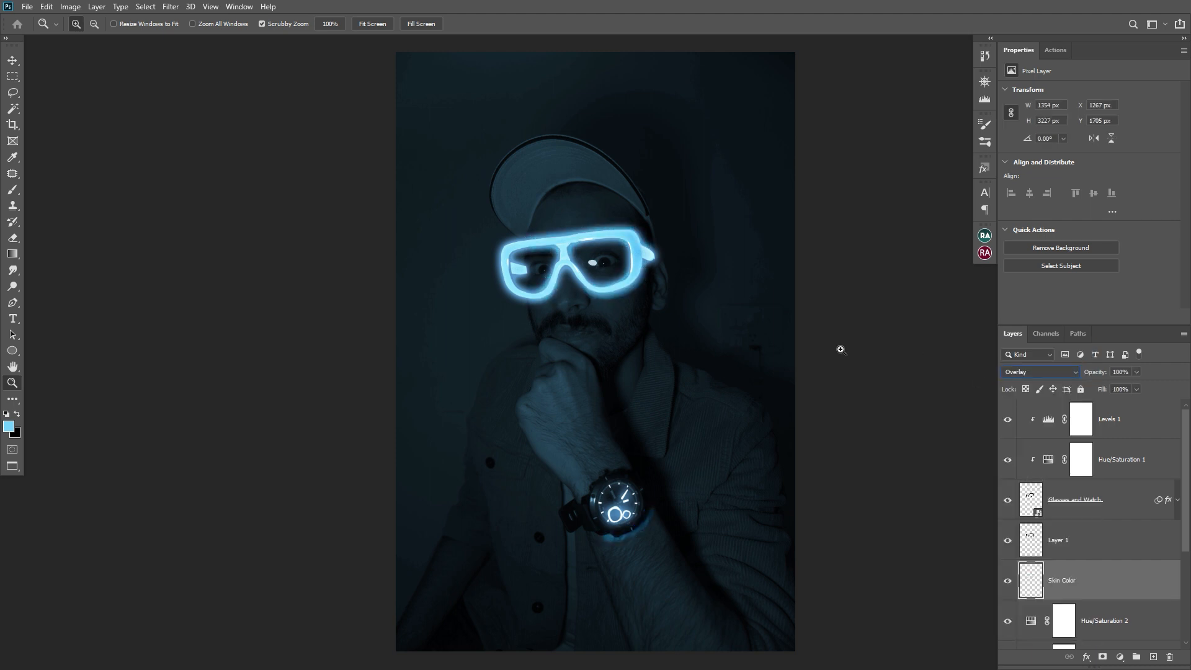
pyautogui.moveTo(623, 308); pyautogui.dragTo(710, 321)
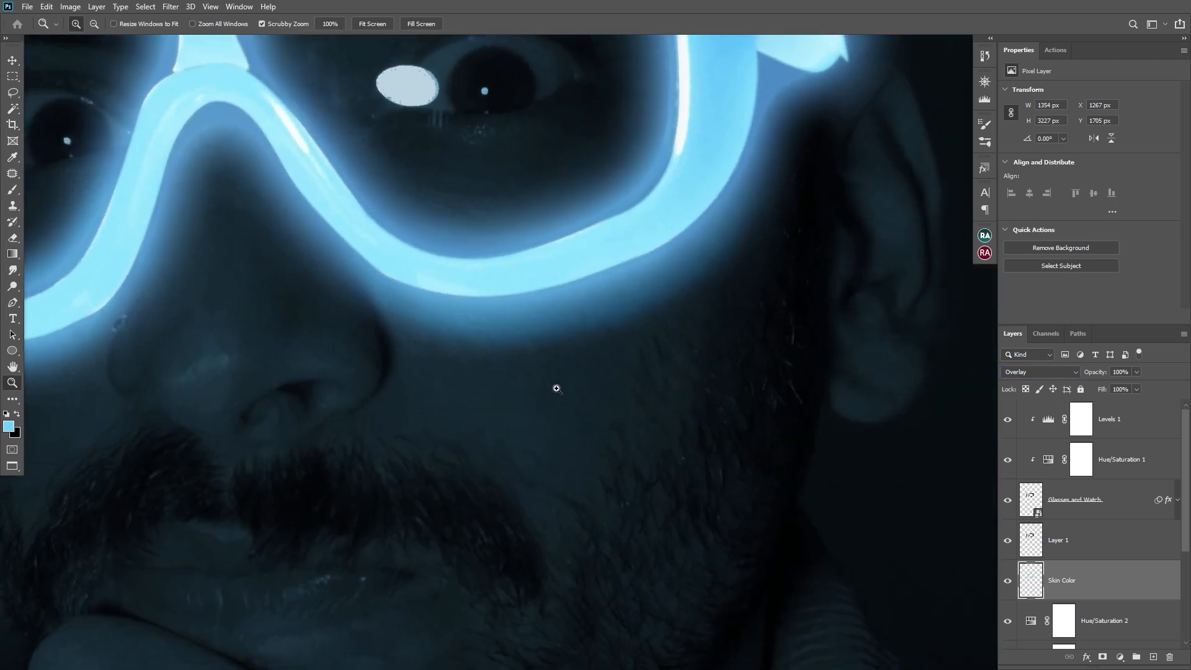
# Compare the area around the glasses with and without the Skin Color layer.
pyautogui.moveTo(550, 263); pyautogui.dragTo(670, 520)
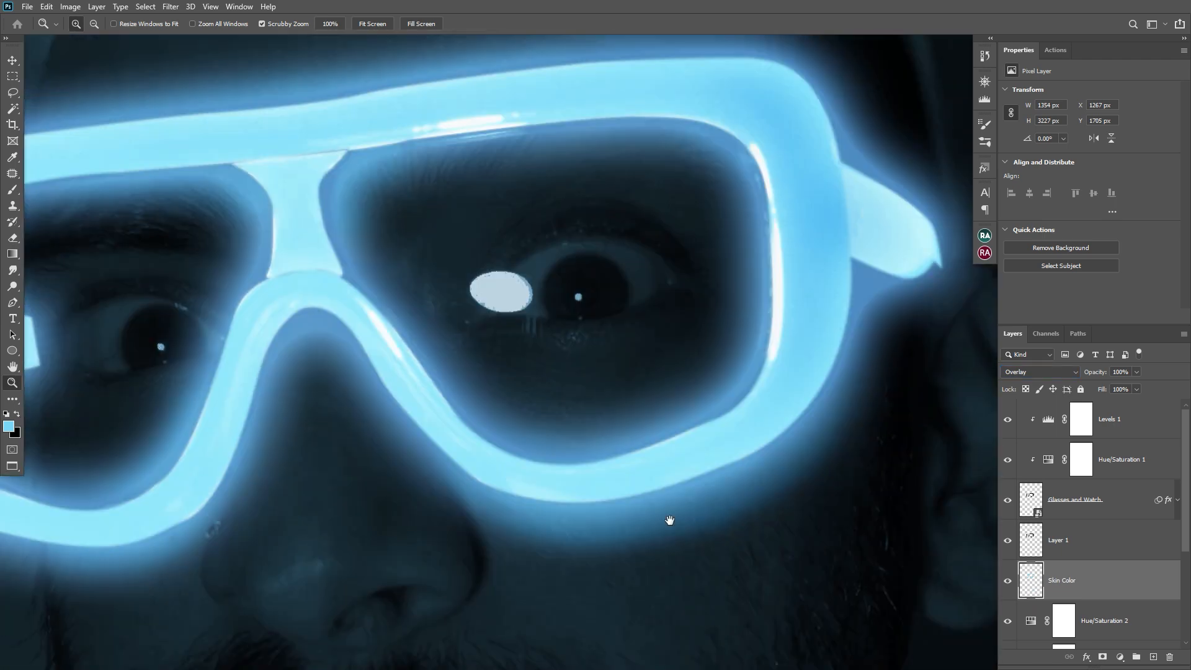
pyautogui.click(1016, 584)
pyautogui.click(1015, 584)
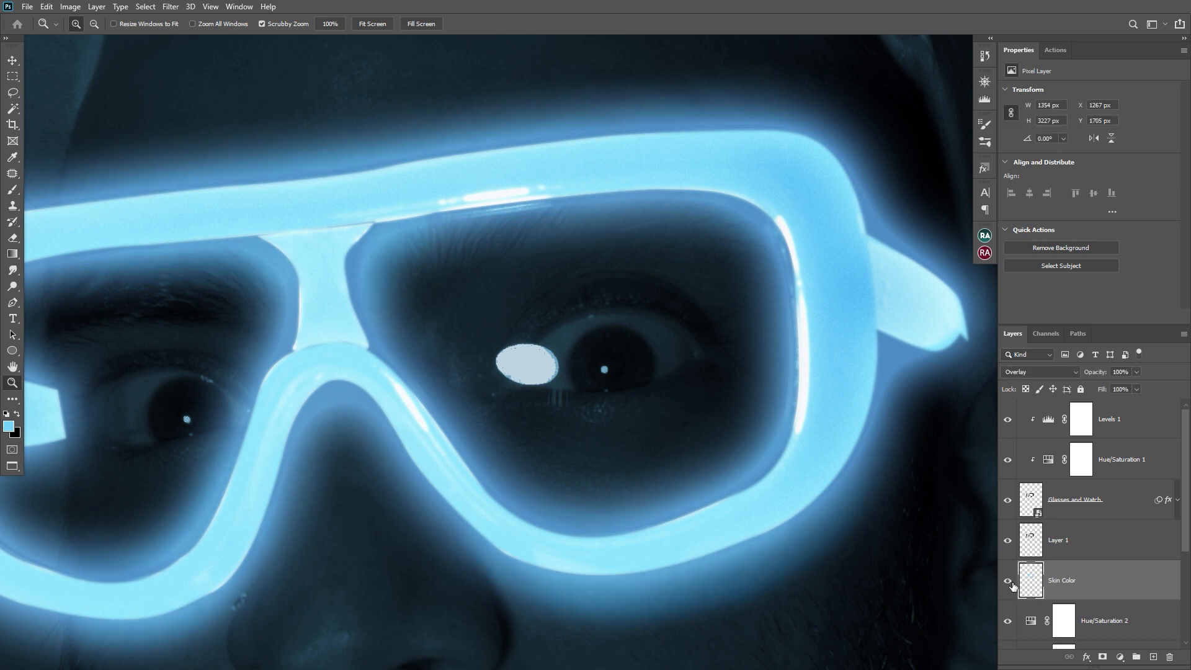
pyautogui.click(1013, 584)
pyautogui.click(1014, 584)
pyautogui.click(1013, 584)
pyautogui.click(1013, 584)
pyautogui.hotkey('ctrl', '0')
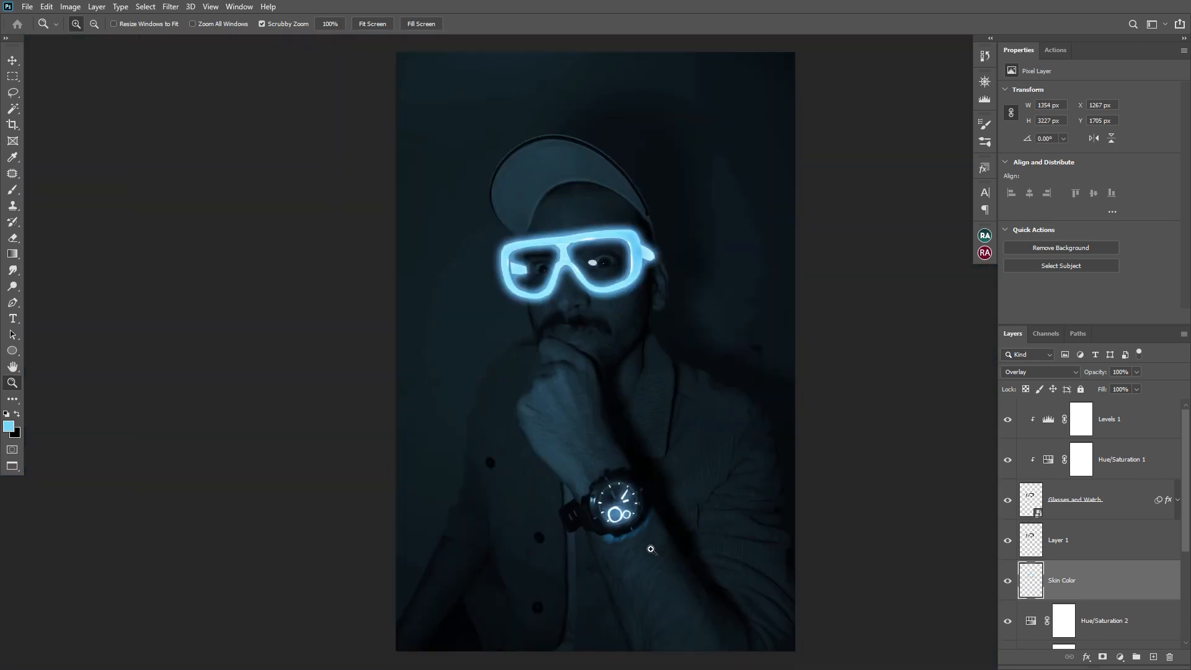
# Paint more light blue on the wrist along the watch's lower edge on the Skin Color layer.
pyautogui.moveTo(650, 550); pyautogui.dragTo(742, 432)
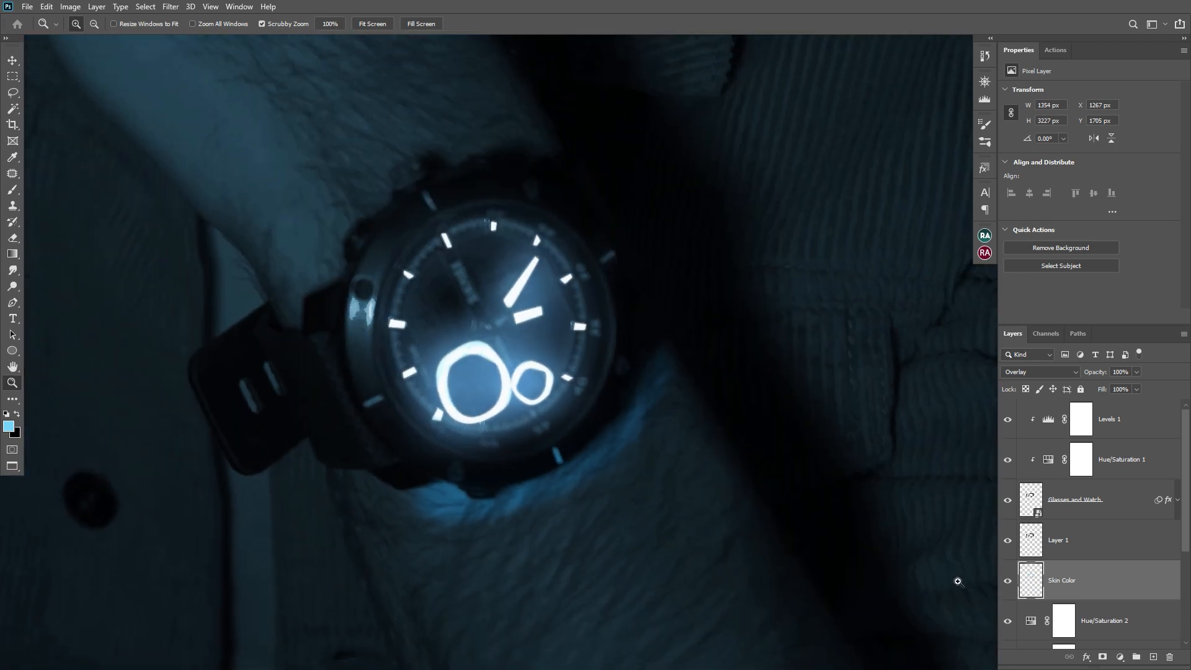
pyautogui.press('b')
pyautogui.moveTo(656, 420); pyautogui.dragTo(663, 382)
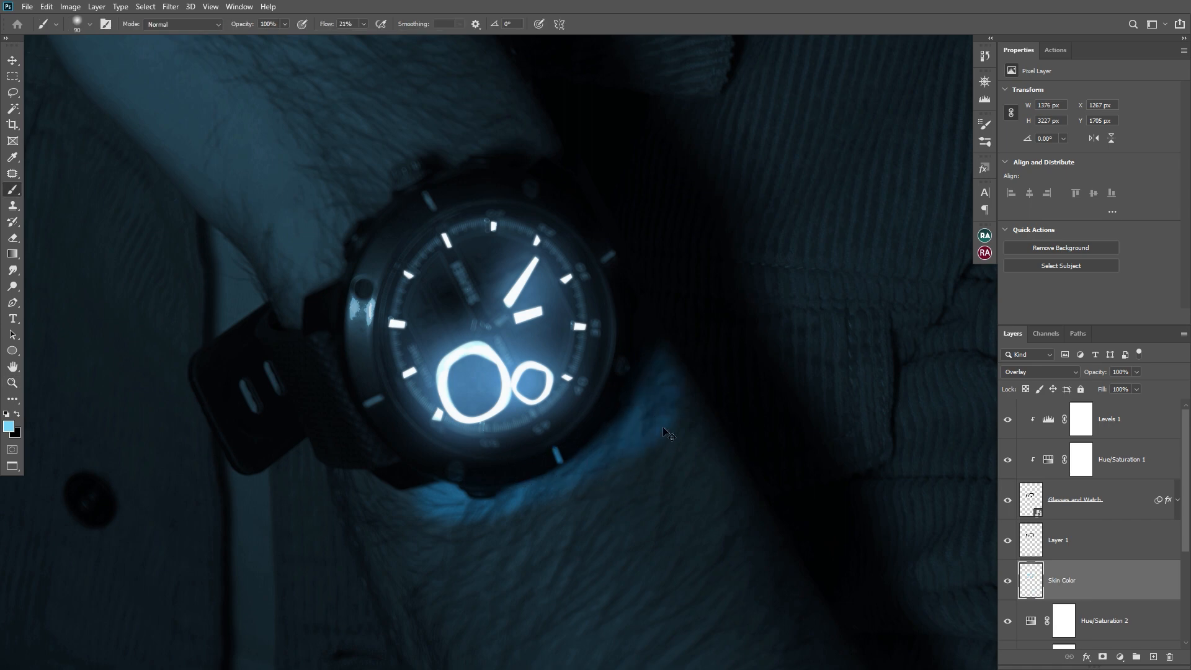
pyautogui.hotkey('ctrl', 'z')
pyautogui.moveTo(614, 472); pyautogui.dragTo(513, 501)
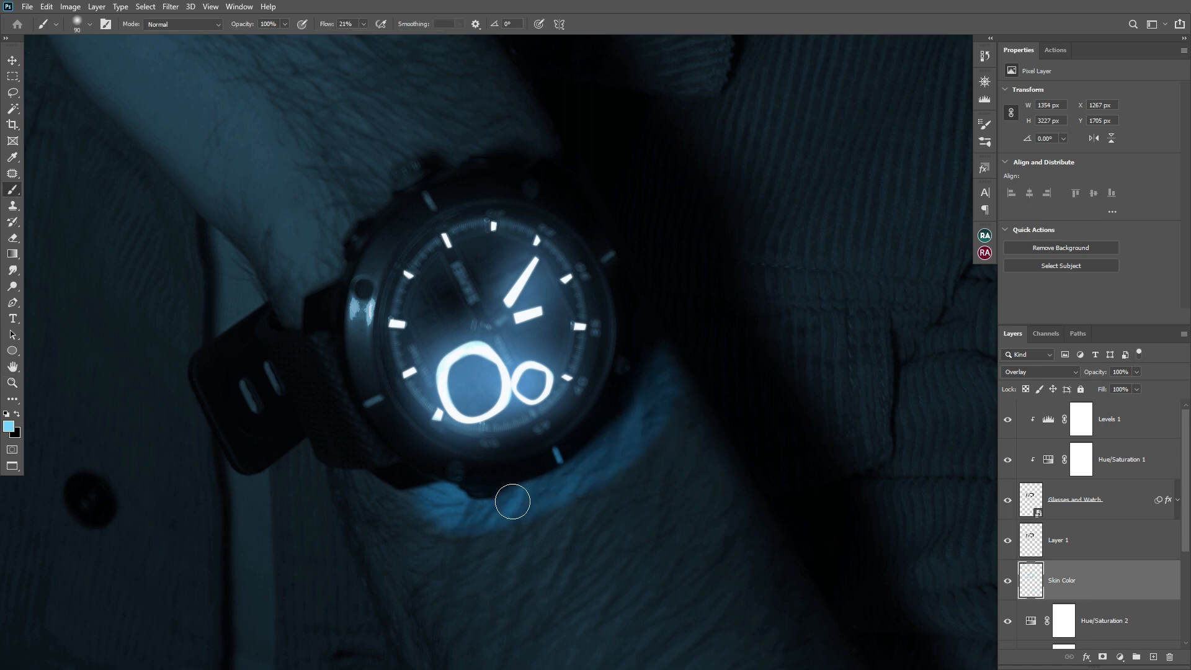
# Paint additional soft light blue on the skin around the glasses frame on the Skin Color layer.
pyautogui.moveTo(515, 273)
pyautogui.mouseDown()
pyautogui.moveTo(431, 301)
pyautogui.moveTo(418, 395)
pyautogui.mouseUp()
pyautogui.moveTo(586, 326); pyautogui.dragTo(577, 559)
pyautogui.moveTo(553, 186); pyautogui.dragTo(577, 518)
pyautogui.moveTo(329, 417); pyautogui.dragTo(386, 403)
pyautogui.moveTo(697, 376)
pyautogui.mouseDown()
pyautogui.moveTo(737, 384)
pyautogui.moveTo(803, 364)
pyautogui.mouseUp()
# Set Skin Color's opacity to 72% and its fill to 81%, comparing the portrait with and without the layer.
pyautogui.moveTo(1101, 376)
pyautogui.mouseDown()
pyautogui.moveTo(1079, 383)
pyautogui.moveTo(1099, 379)
pyautogui.moveTo(1090, 391)
pyautogui.mouseUp()
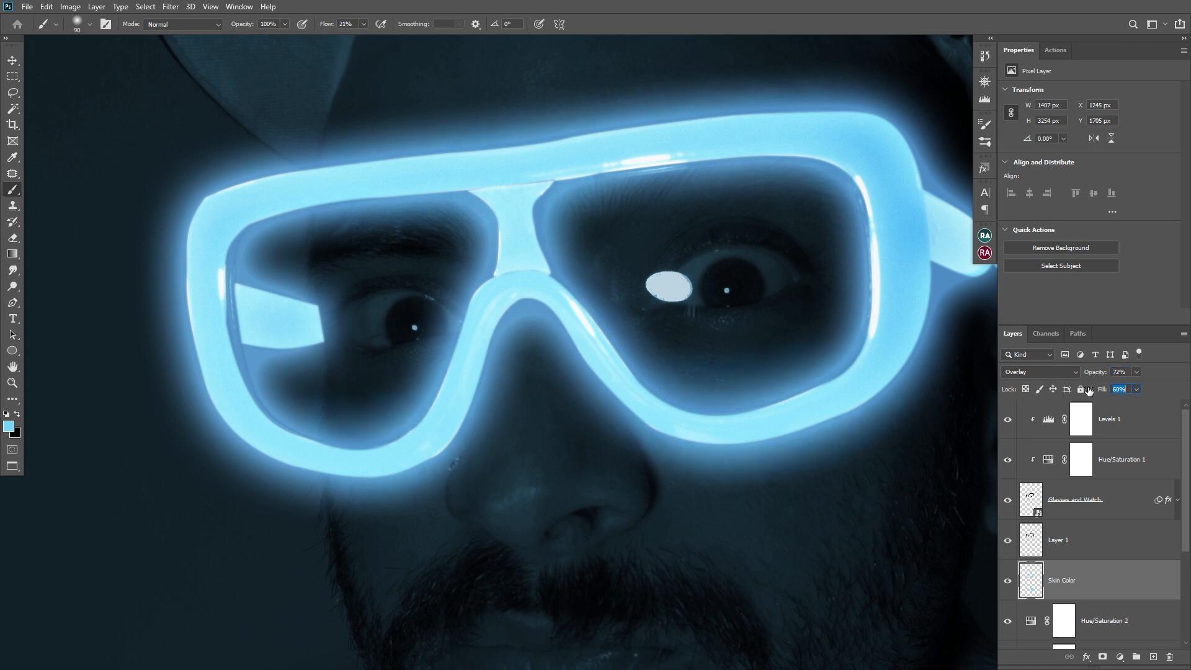
pyautogui.click(1005, 581)
pyautogui.click(1005, 581)
# Paint soft light blue on the forehead along the glasses' top rim and check the whole portrait.
pyautogui.moveTo(774, 312); pyautogui.dragTo(783, 490)
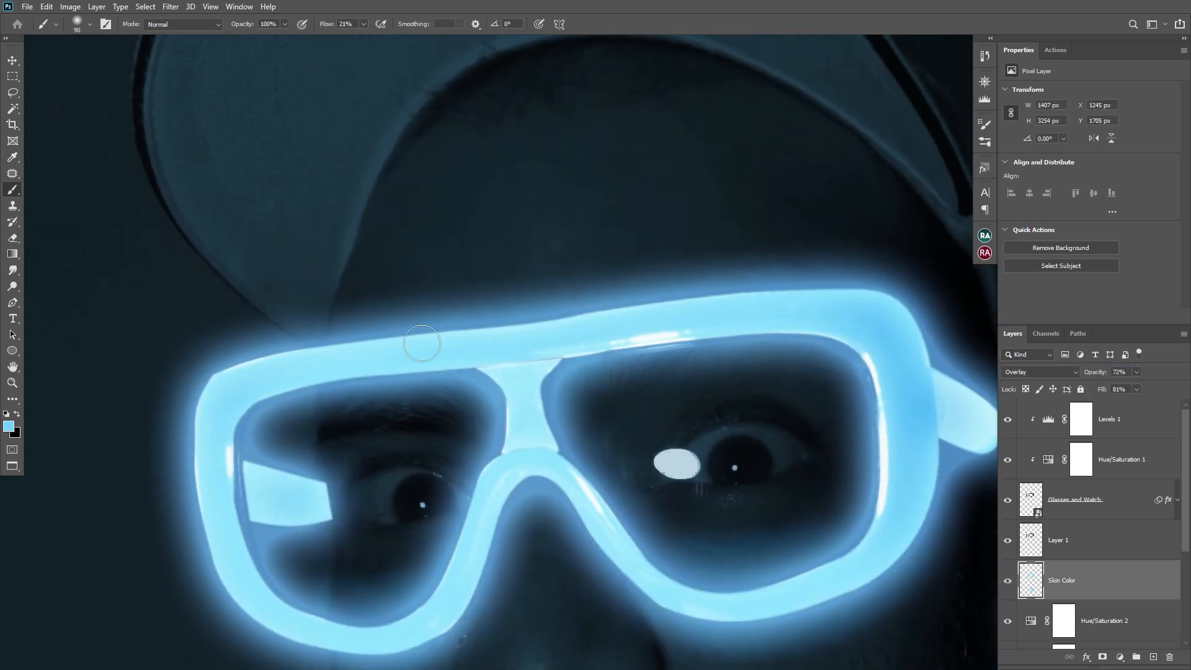
pyautogui.moveTo(422, 343)
pyautogui.mouseDown()
pyautogui.moveTo(505, 308)
pyautogui.moveTo(787, 274)
pyautogui.mouseUp()
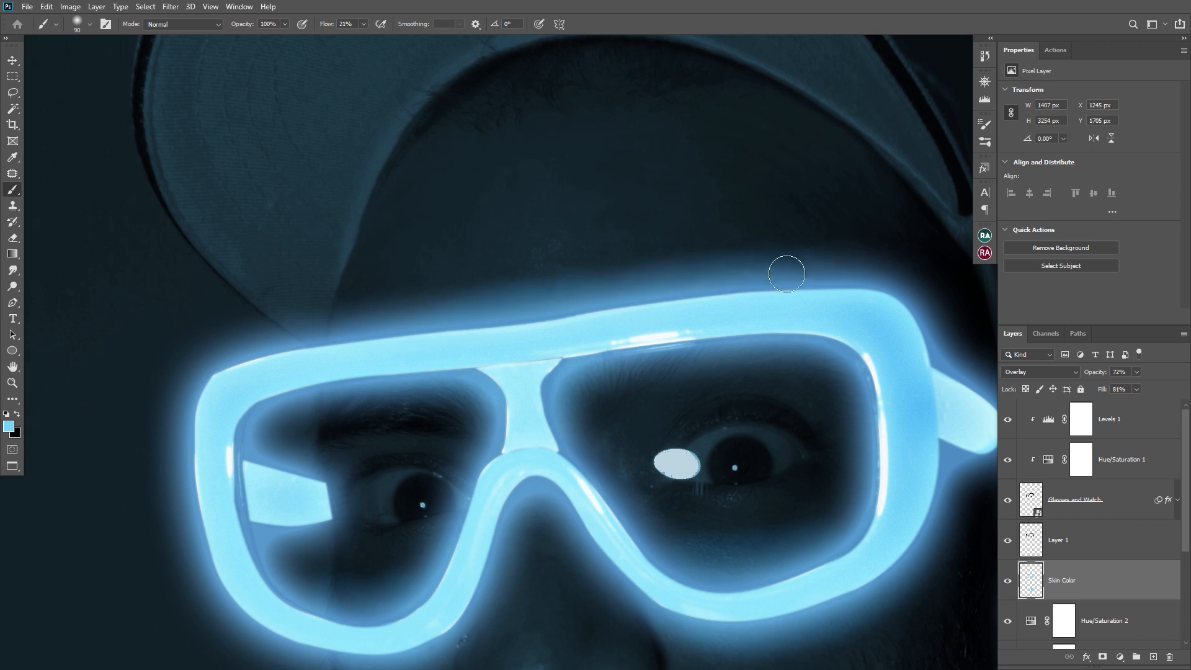
pyautogui.moveTo(725, 294); pyautogui.dragTo(601, 300)
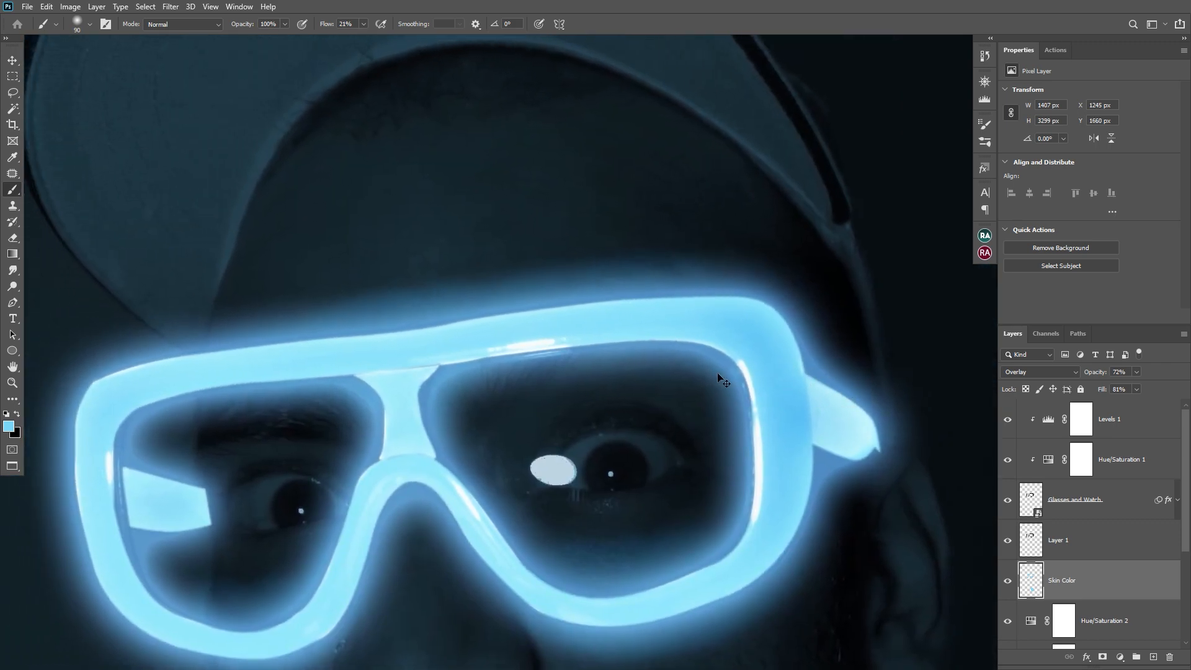
pyautogui.hotkey('ctrl', '0')
pyautogui.press('z')
pyautogui.moveTo(691, 300); pyautogui.dragTo(706, 276)
pyautogui.hotkey('ctrl', '0')
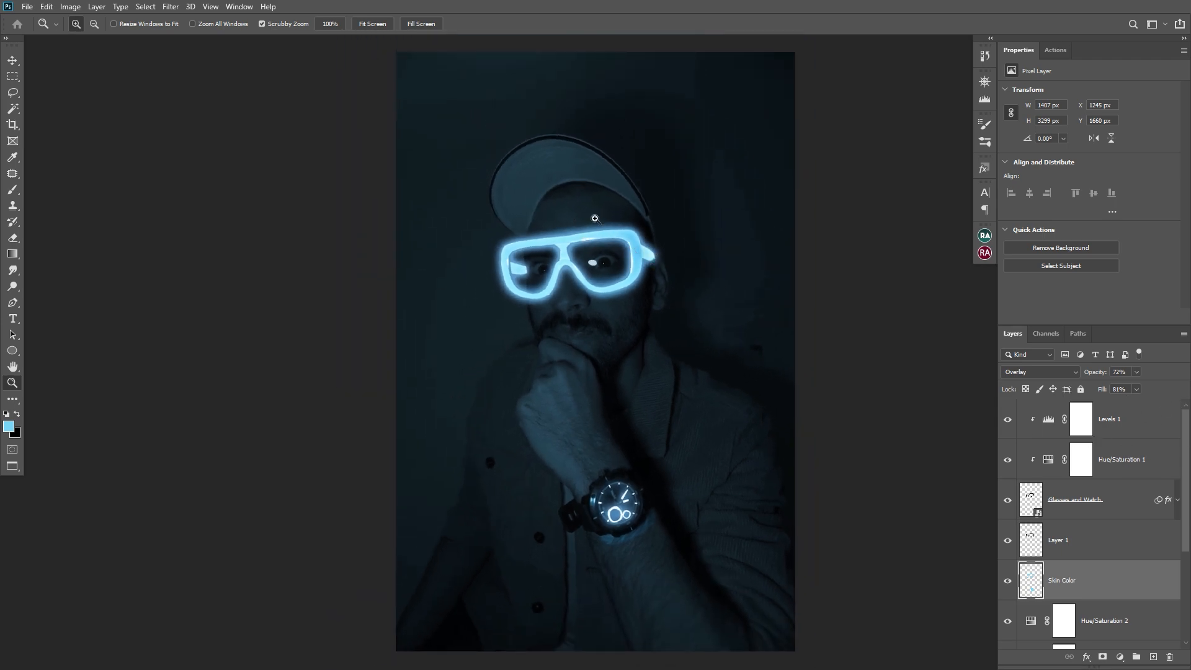
# Zoom in on the eye beside the white reflection, select the Blemishes layer and show only that layer.
pyautogui.moveTo(637, 247); pyautogui.dragTo(726, 181)
pyautogui.moveTo(553, 262); pyautogui.dragTo(649, 363)
pyautogui.scroll(-3, 1190, 468)
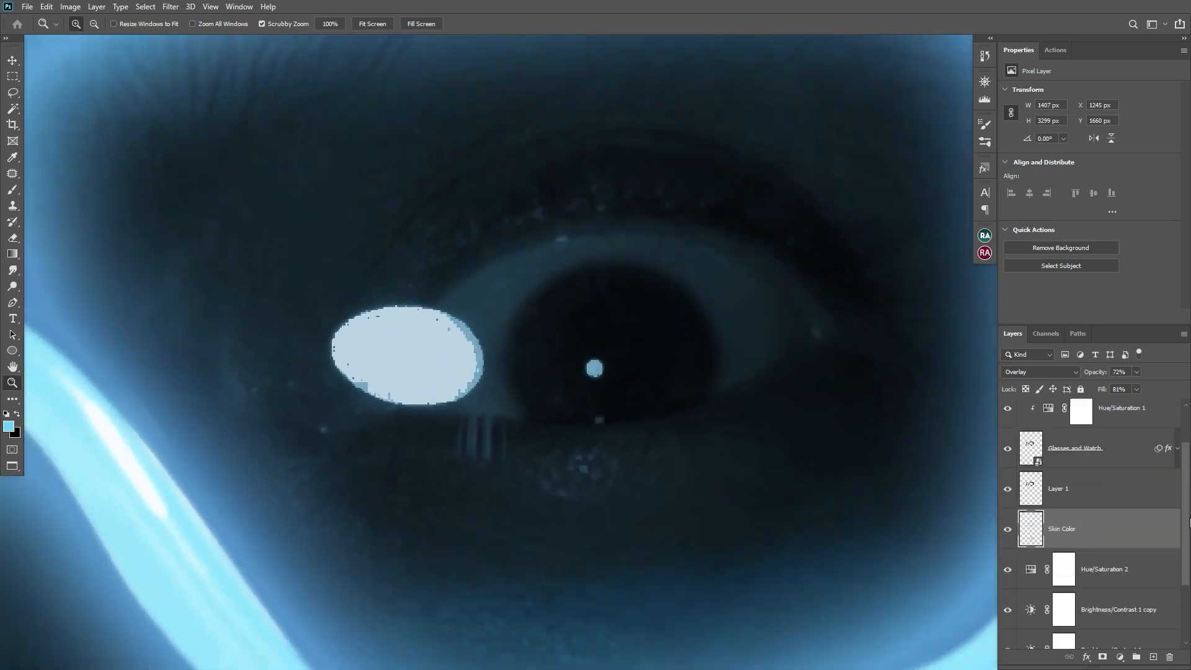
pyautogui.keyDown('alt'); pyautogui.click(1008, 589); pyautogui.keyUp('alt')
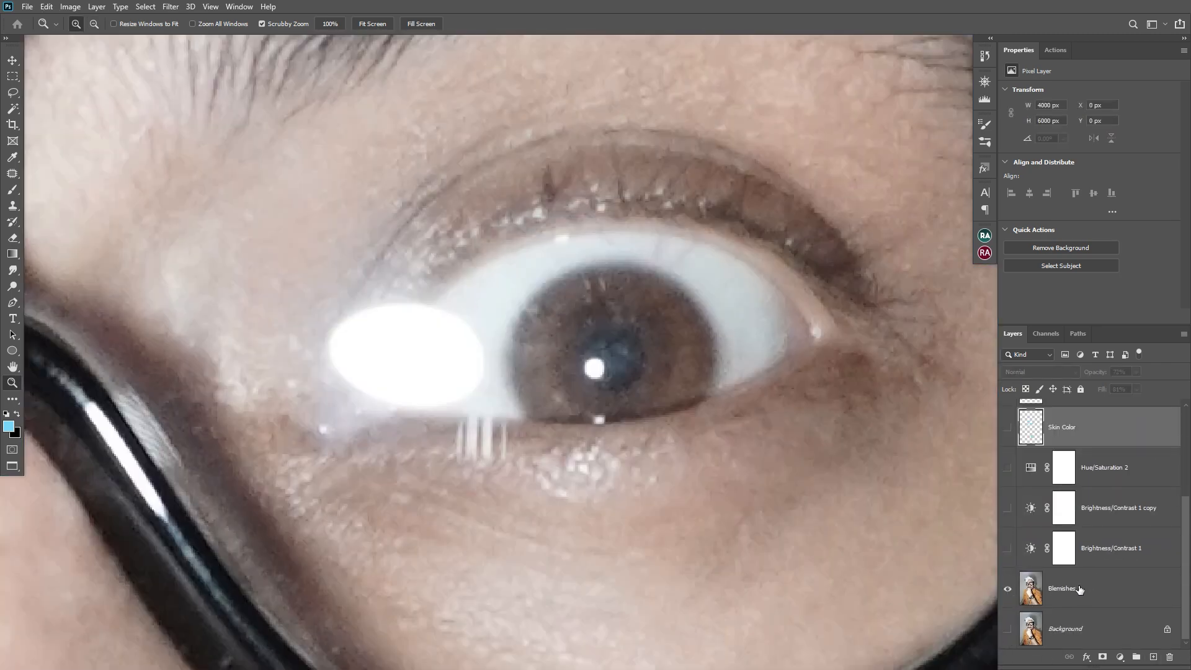
pyautogui.click(1083, 589)
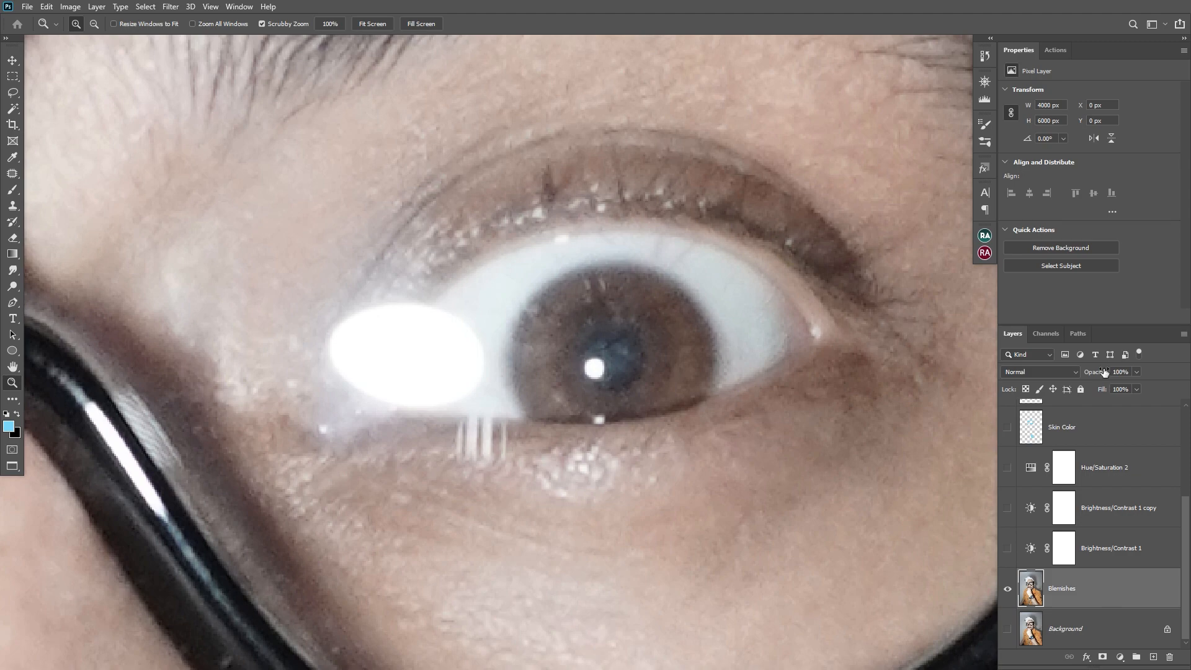
pyautogui.keyDown('alt'); pyautogui.click(1007, 589); pyautogui.keyUp('alt')
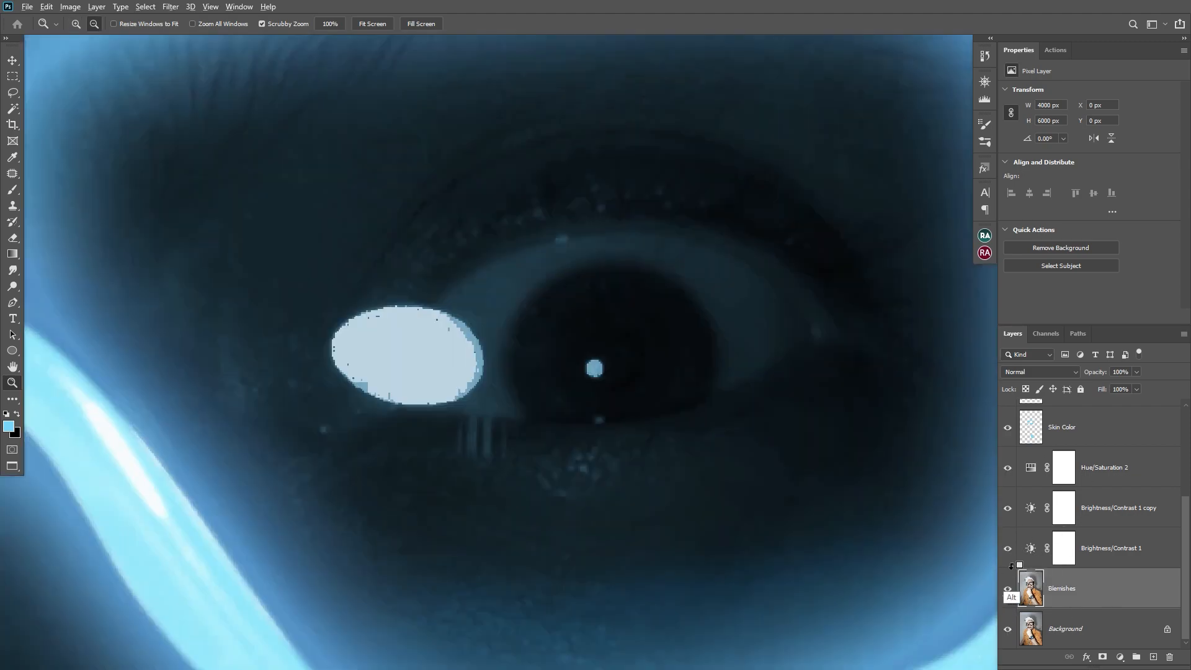
pyautogui.keyDown('alt'); pyautogui.click(1007, 589); pyautogui.keyUp('alt')
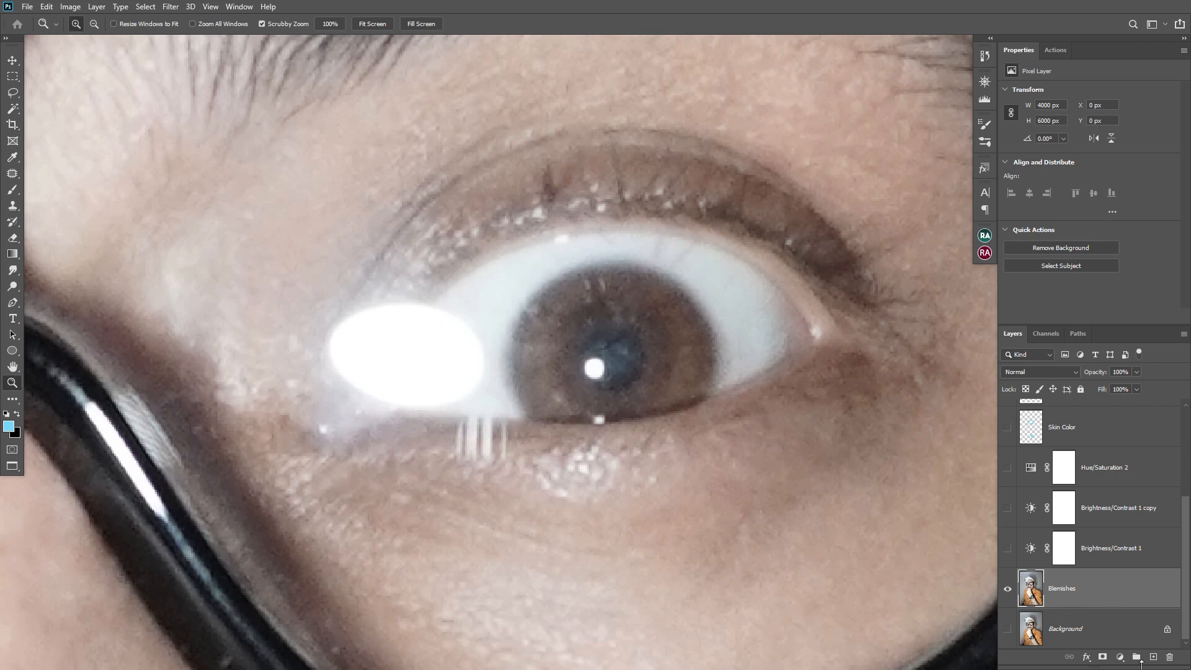
# Add a Curves adjustment above Blemishes with points at about 176 to 219 and 57 to 70, and compare the brightening.
pyautogui.click(1123, 662)
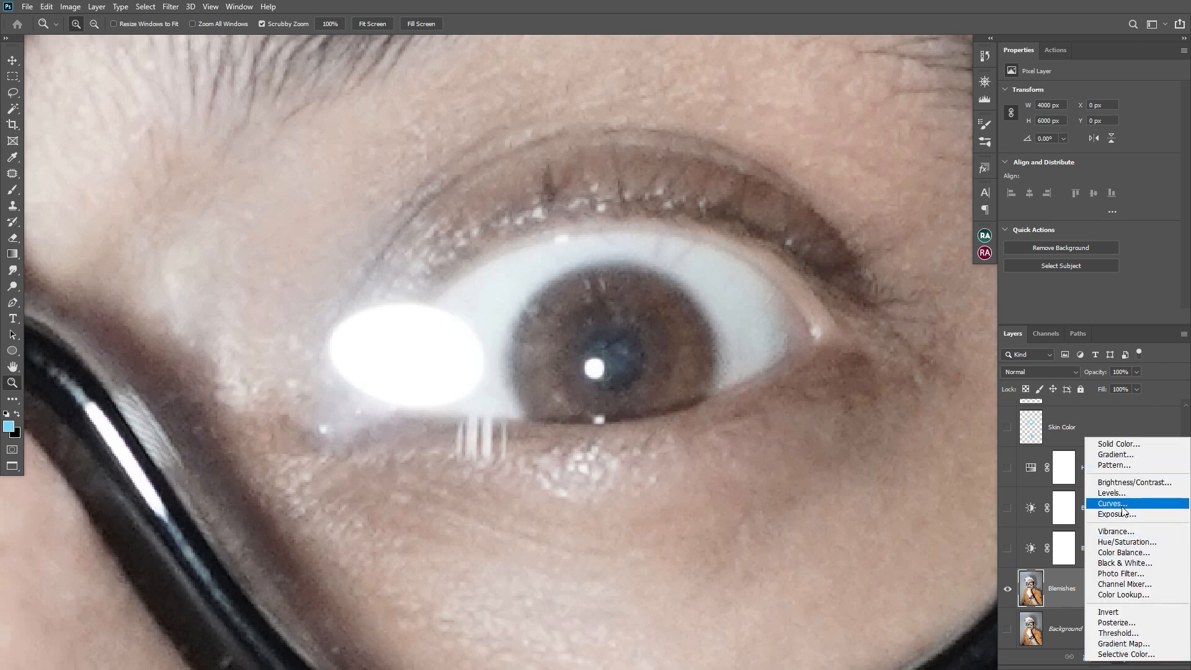
pyautogui.click(1139, 498)
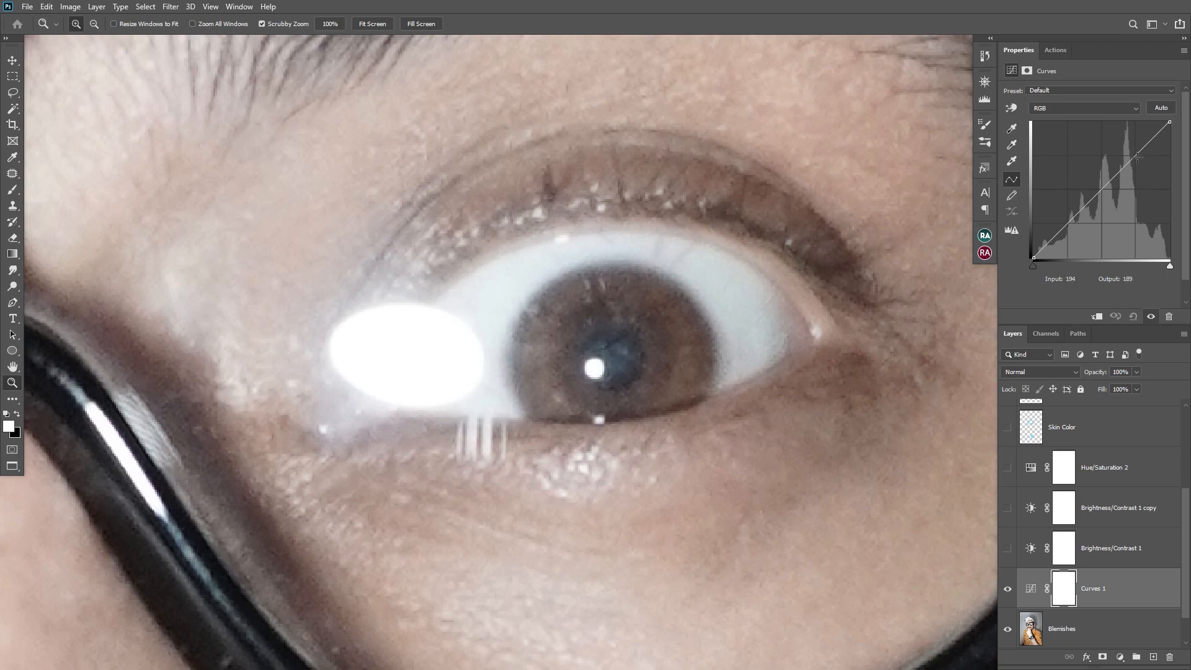
pyautogui.moveTo(1137, 154)
pyautogui.mouseDown()
pyautogui.moveTo(1128, 138)
pyautogui.moveTo(1127, 147)
pyautogui.mouseUp()
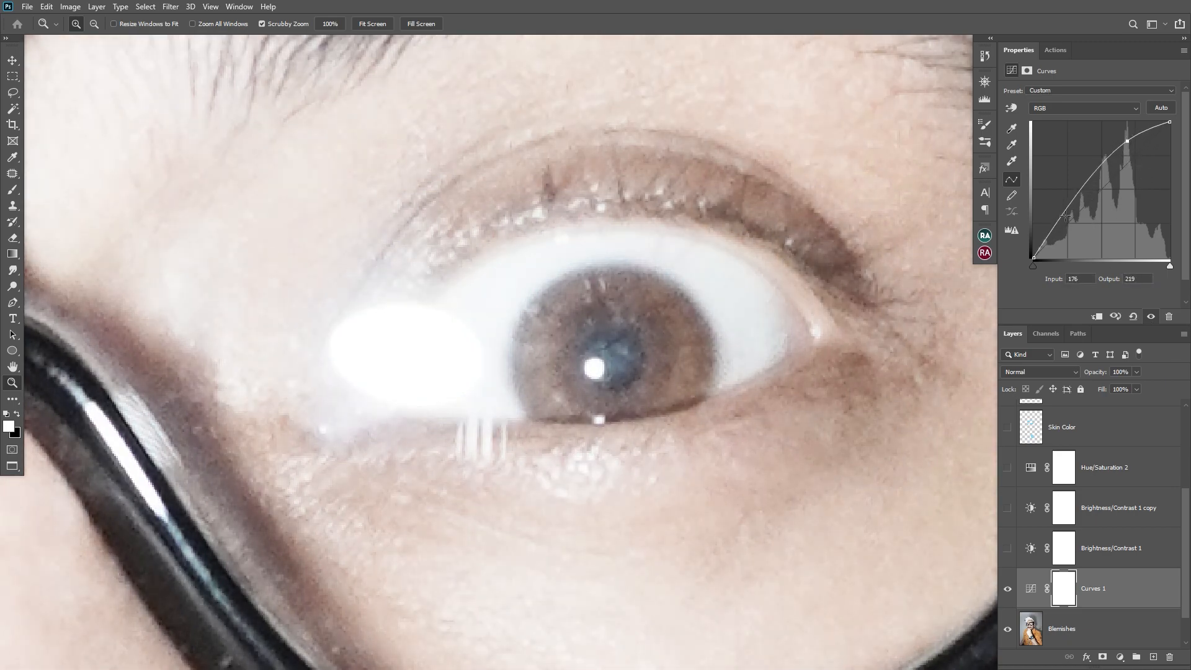
pyautogui.moveTo(1062, 215); pyautogui.dragTo(1064, 220)
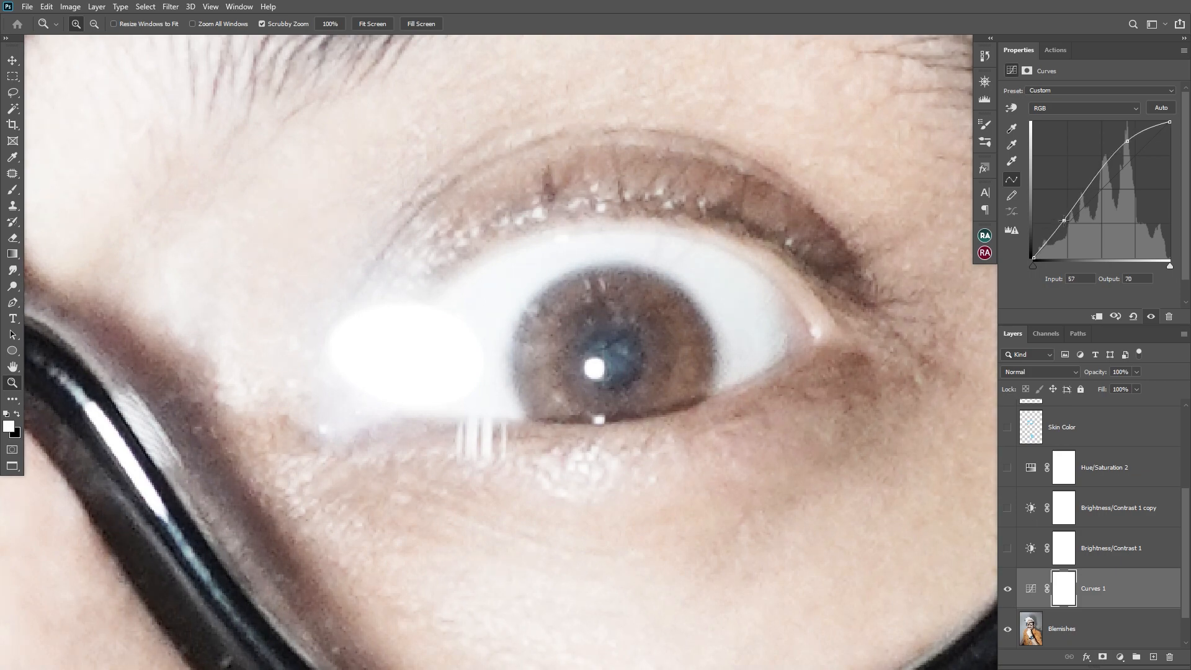
pyautogui.click(1009, 591)
pyautogui.click(1009, 592)
# Select the Curves 1 layer mask and invert it to black to hide the brightening.
pyautogui.press('b')
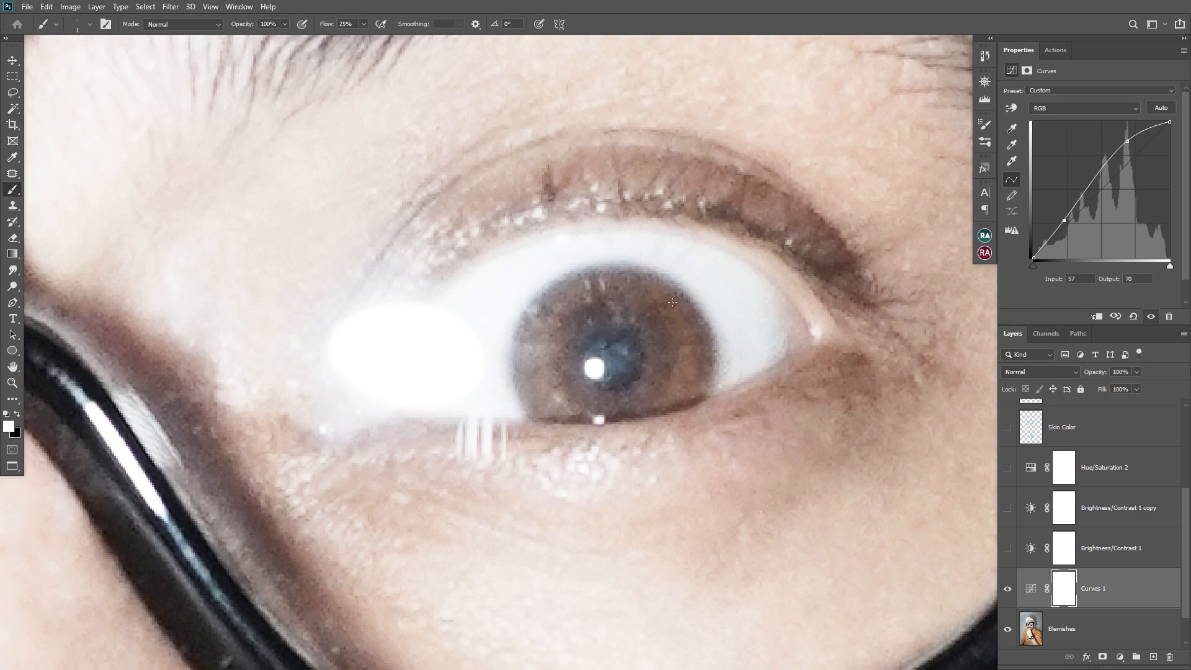
pyautogui.scroll(5, 648, 318)
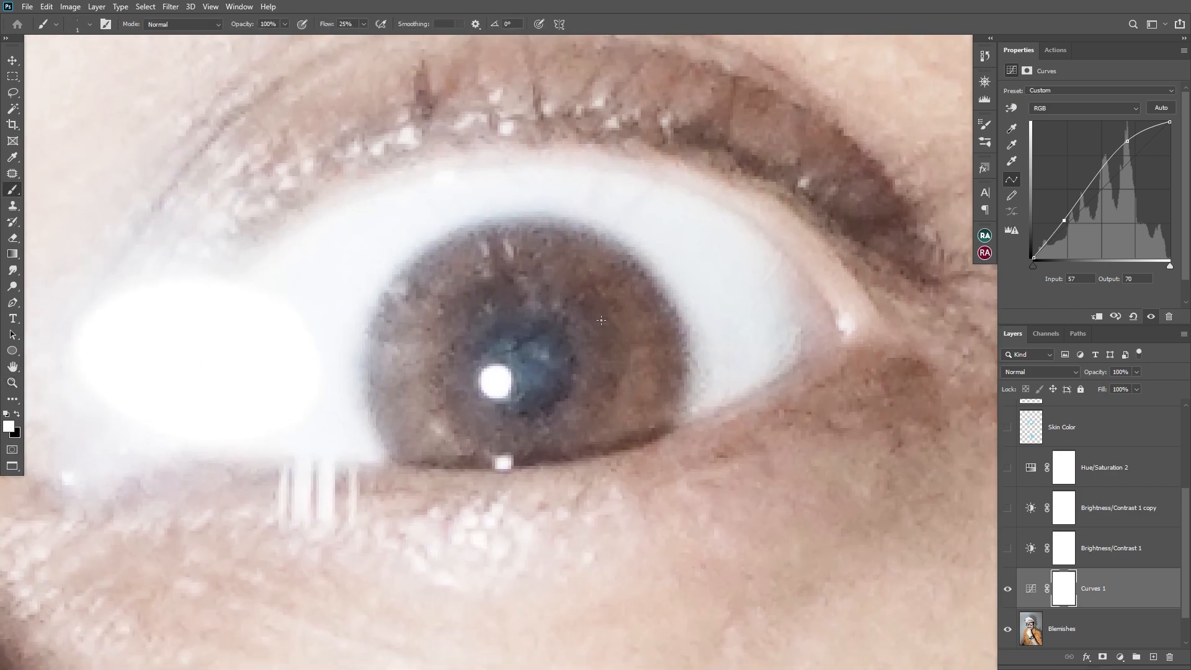
pyautogui.click(1064, 586)
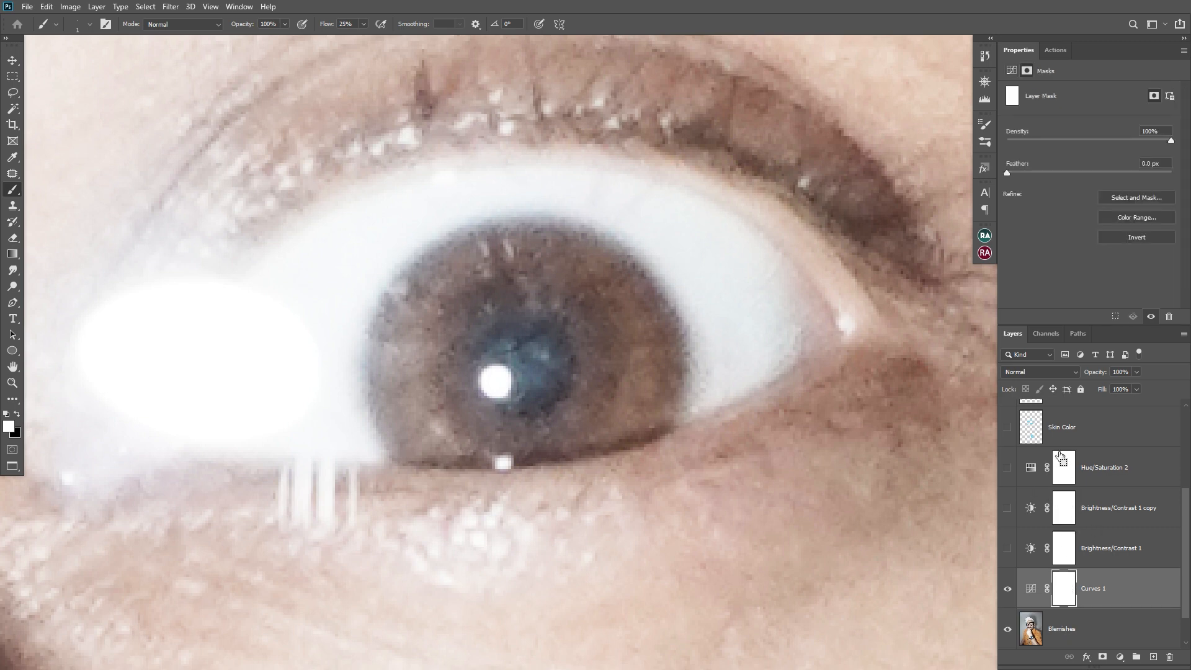
pyautogui.hotkey('ctrl', 'i')
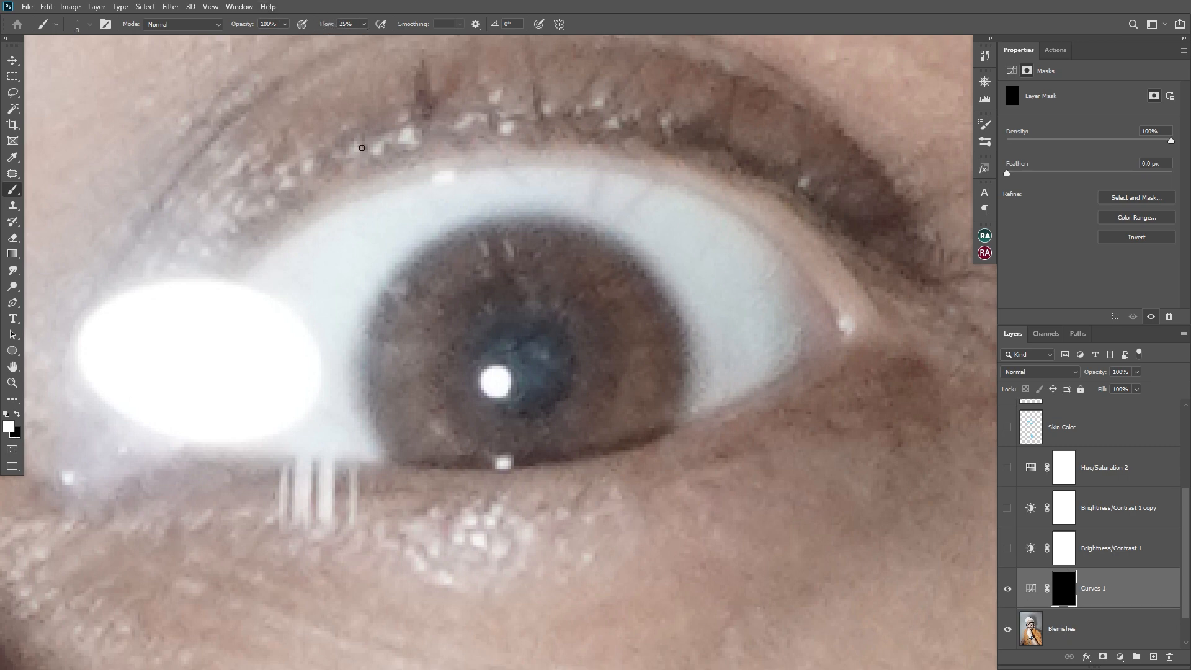
pyautogui.moveTo(702, 553); pyautogui.dragTo(833, 467)
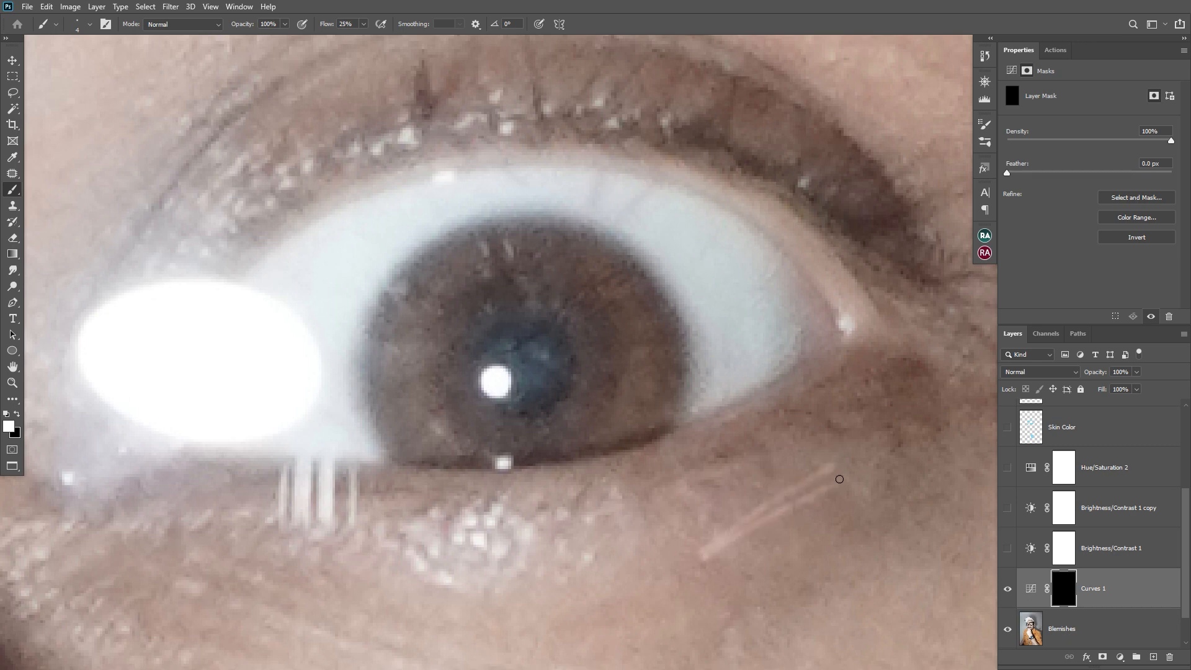
pyautogui.moveTo(721, 569); pyautogui.dragTo(850, 496)
pyautogui.moveTo(646, 520)
pyautogui.mouseDown()
pyautogui.moveTo(799, 477)
pyautogui.moveTo(694, 586)
pyautogui.moveTo(803, 594)
pyautogui.mouseUp()
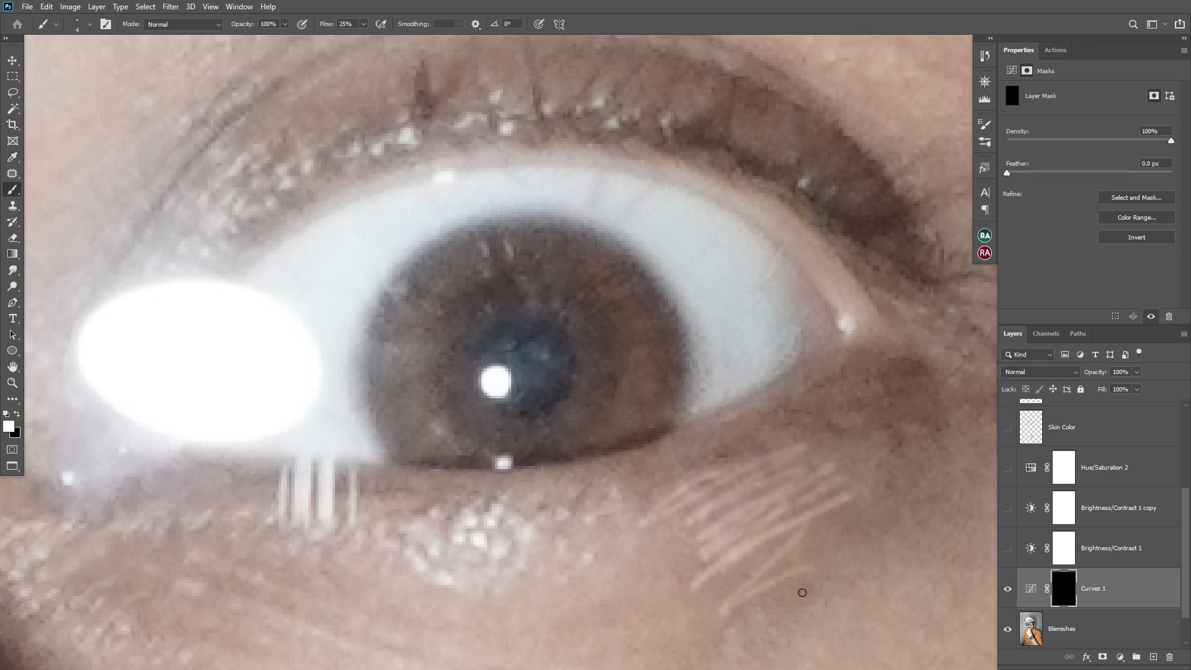
pyautogui.hotkey('ctrl', 'z')
pyautogui.hotkey('ctrl', 'z')
pyautogui.hotkey('ctrl', 'z')
pyautogui.hotkey('ctrl', 'z')
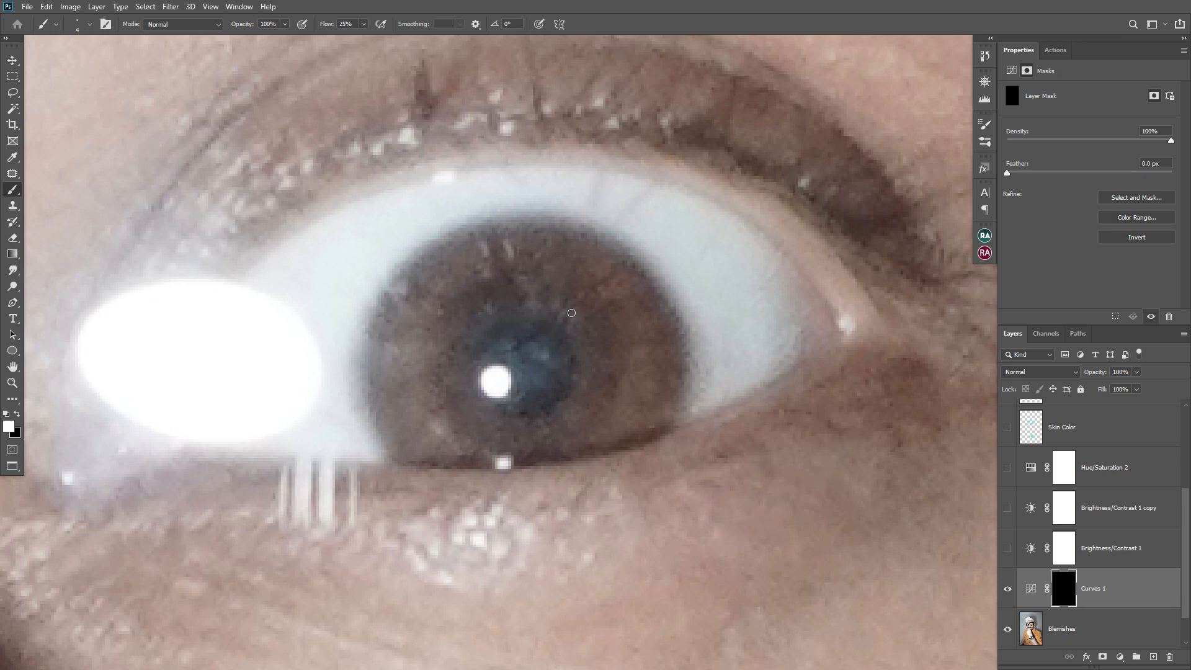
# Set the brush flow to 30% and paint fine white strokes over both irises on the Curves 1 mask.
pyautogui.hotkey('shift', '3')
pyautogui.moveTo(624, 276)
pyautogui.mouseDown()
pyautogui.moveTo(600, 351)
pyautogui.moveTo(662, 403)
pyautogui.moveTo(636, 435)
pyautogui.moveTo(542, 424)
pyautogui.moveTo(450, 438)
pyautogui.moveTo(470, 429)
pyautogui.moveTo(396, 367)
pyautogui.moveTo(485, 314)
pyautogui.moveTo(583, 288)
pyautogui.moveTo(567, 431)
pyautogui.mouseUp()
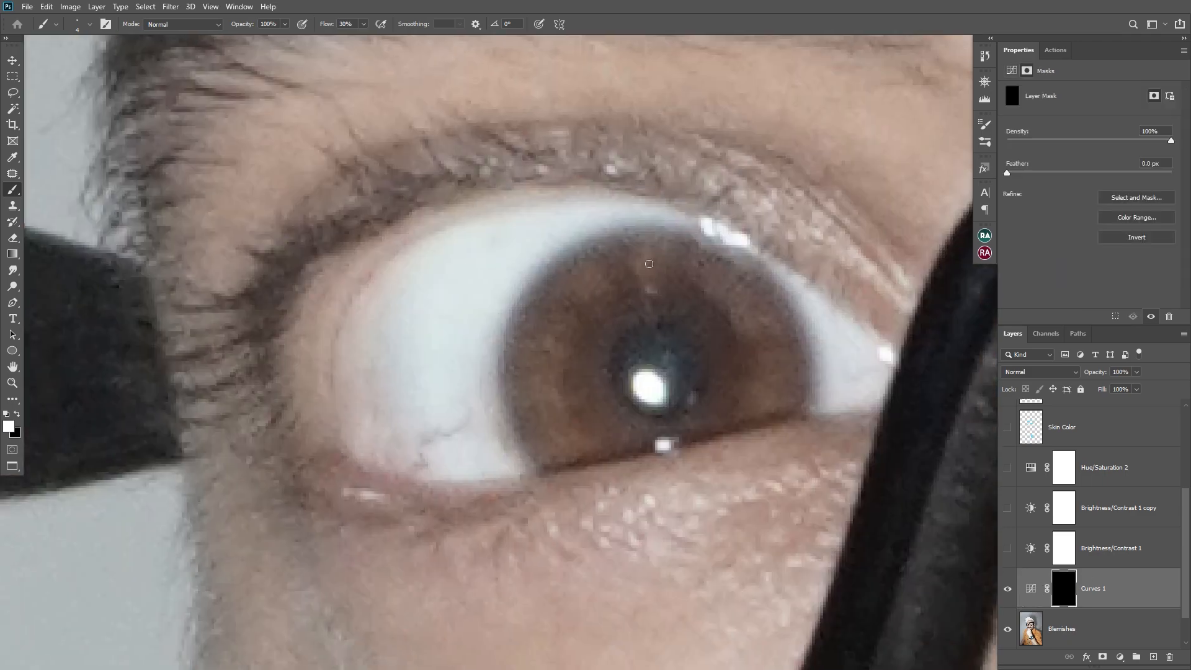
pyautogui.moveTo(661, 255)
pyautogui.mouseDown()
pyautogui.moveTo(769, 335)
pyautogui.moveTo(645, 421)
pyautogui.moveTo(562, 292)
pyautogui.moveTo(750, 320)
pyautogui.mouseUp()
pyautogui.moveTo(527, 422); pyautogui.dragTo(671, 227)
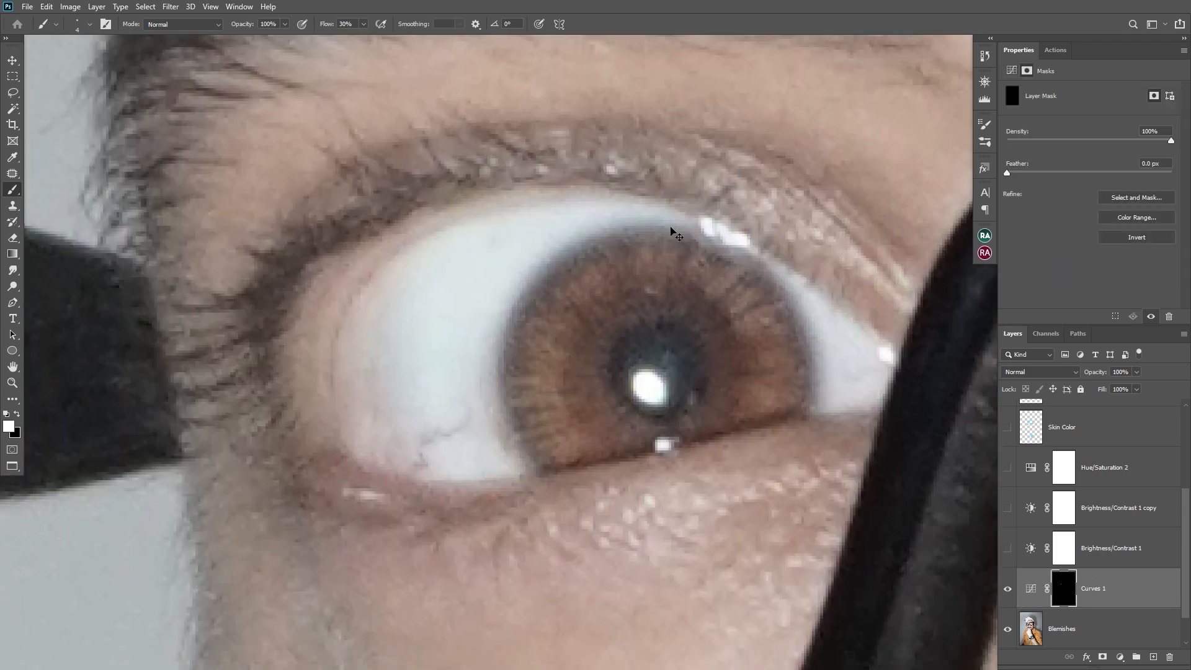
# Compare the eyes with and without Curves 1 and turn all layers back on, including Levels 1 and Hue/Saturation 1.
pyautogui.hotkey('ctrl', '0')
pyautogui.click(1008, 588)
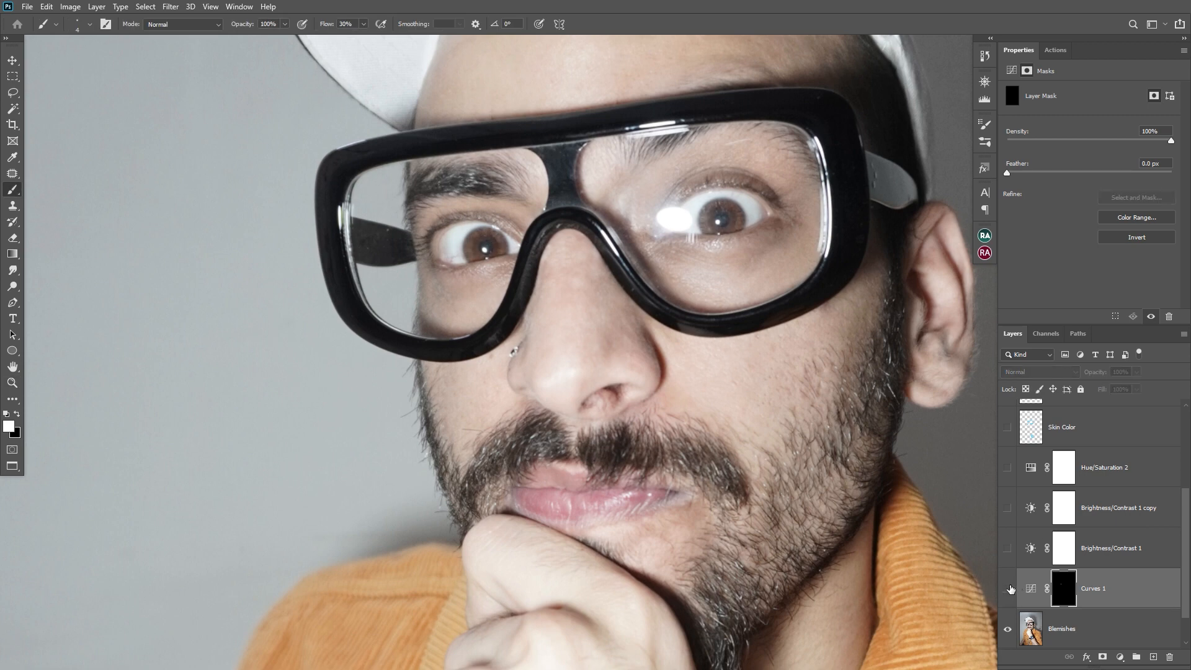
pyautogui.click(1009, 588)
pyautogui.keyDown('alt'); pyautogui.click(1007, 630); pyautogui.keyUp('alt')
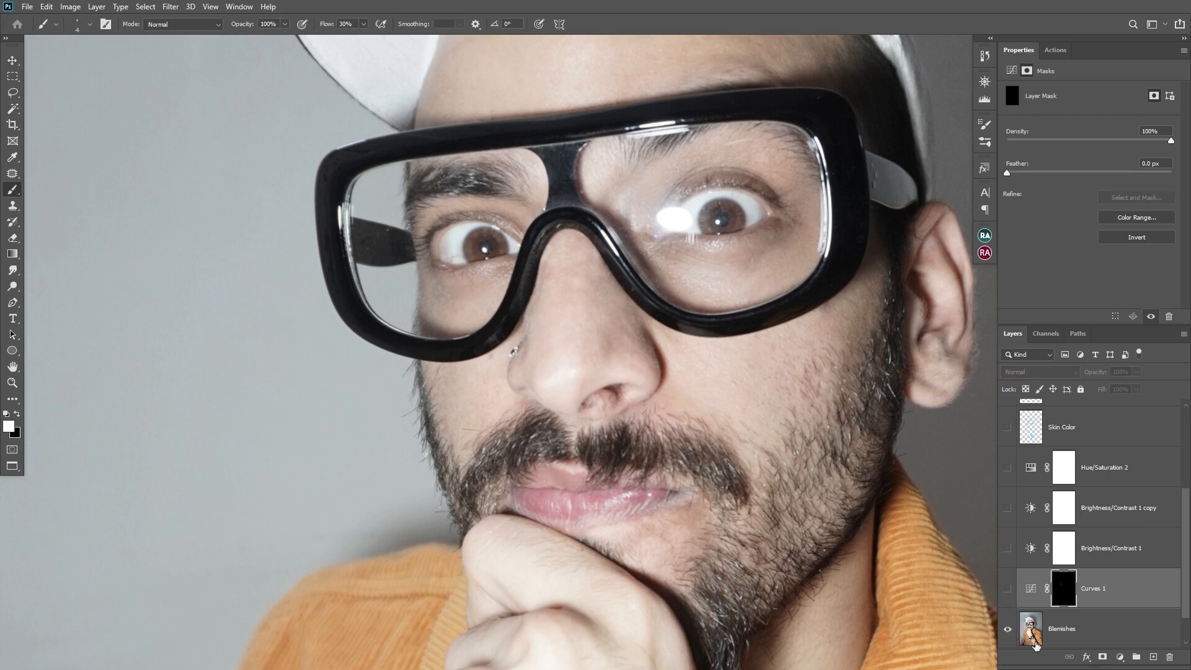
pyautogui.keyDown('alt'); pyautogui.click(1008, 624); pyautogui.keyUp('alt')
pyautogui.scroll(4, 1092, 496)
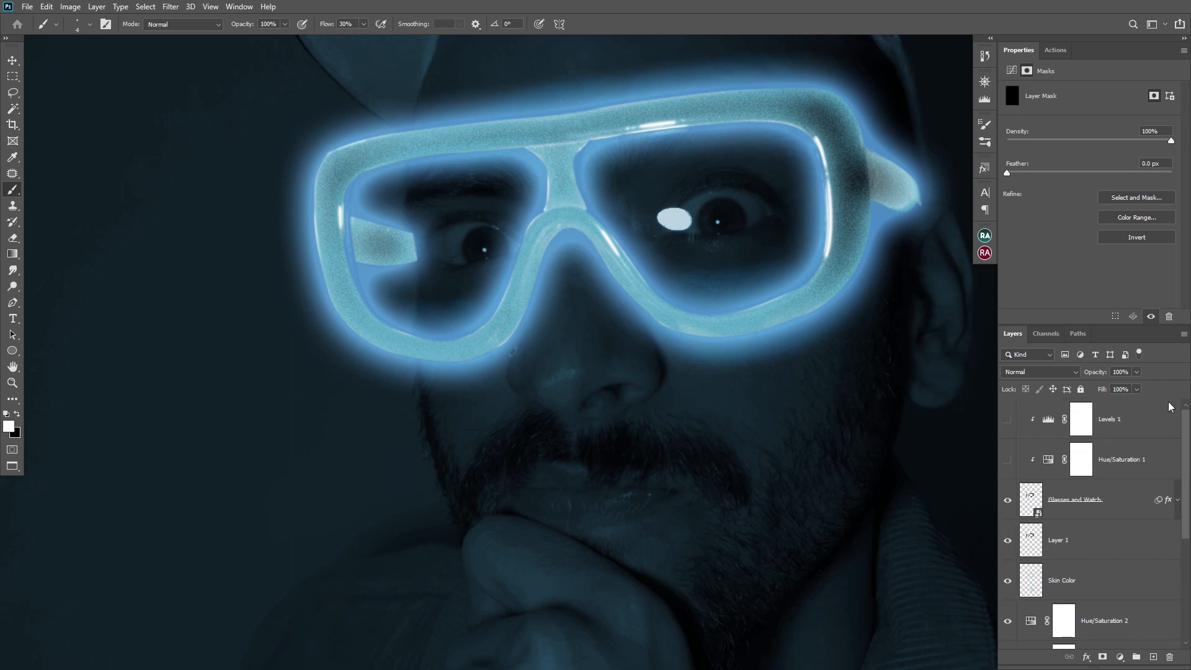
pyautogui.moveTo(1008, 461); pyautogui.dragTo(1008, 402)
# Move the Curves 1 layer to the top of the layer stack, above Levels 1.
pyautogui.moveTo(1188, 466); pyautogui.dragTo(1185, 651)
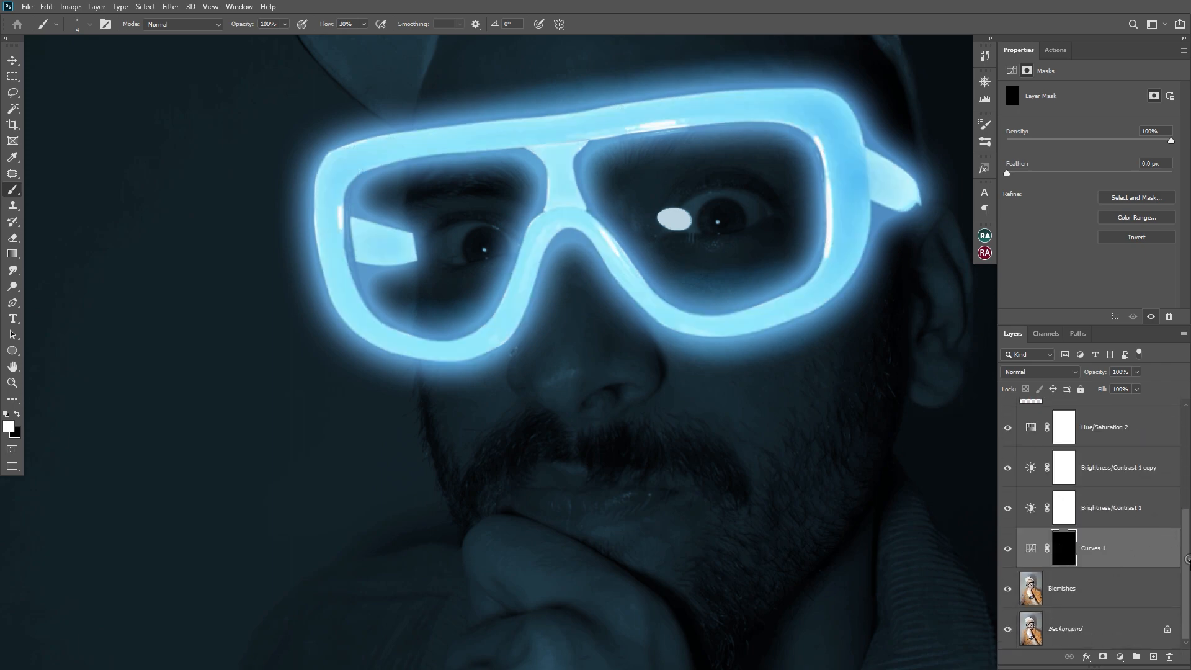
pyautogui.scroll(2, 1120, 510)
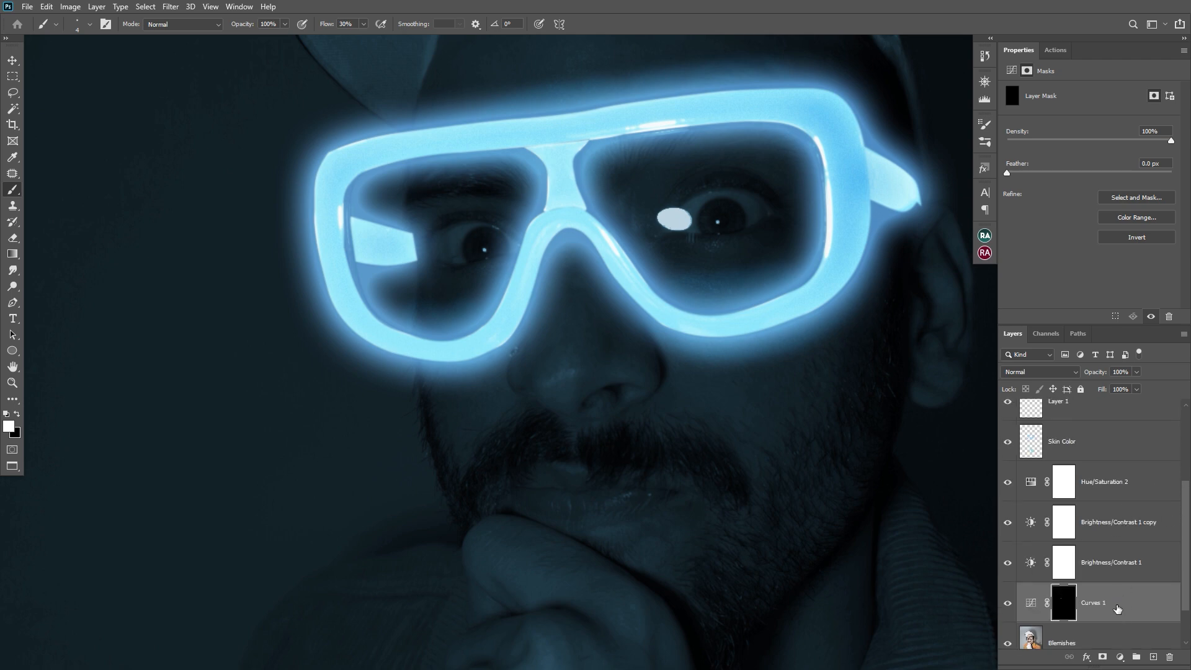
pyautogui.moveTo(1118, 609); pyautogui.dragTo(1145, 403)
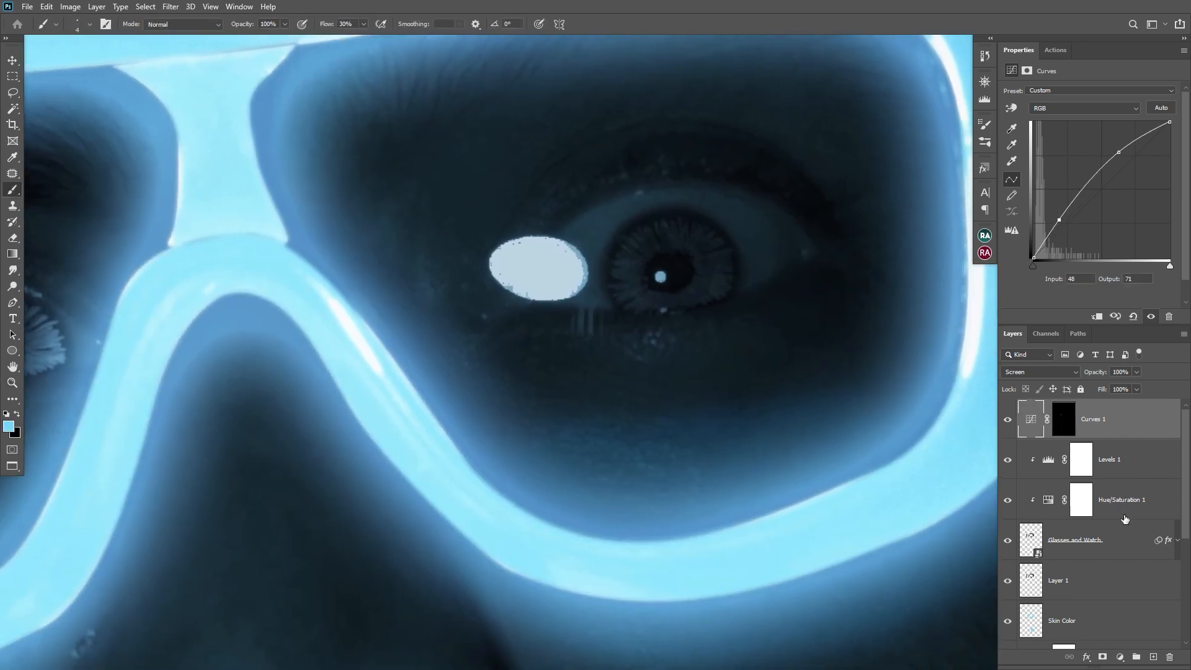
# Add a Vibrance adjustment layer above Curves 1 and clip it to that layer.
pyautogui.click(1159, 506)
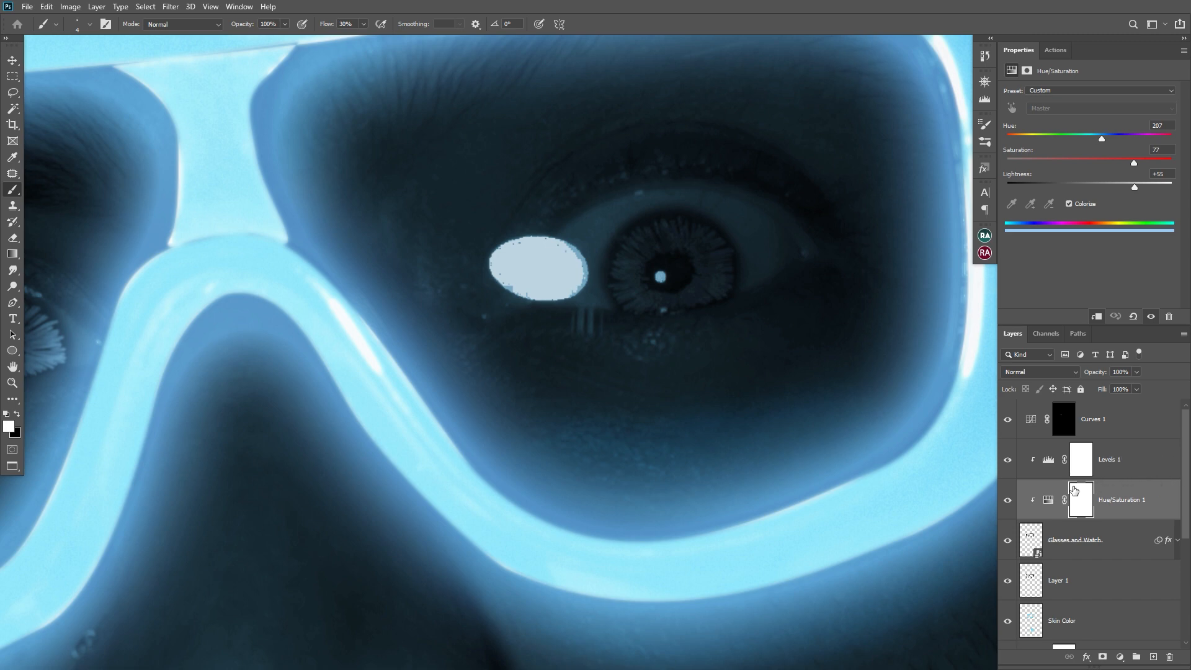
pyautogui.click(1111, 422)
pyautogui.click(1120, 656)
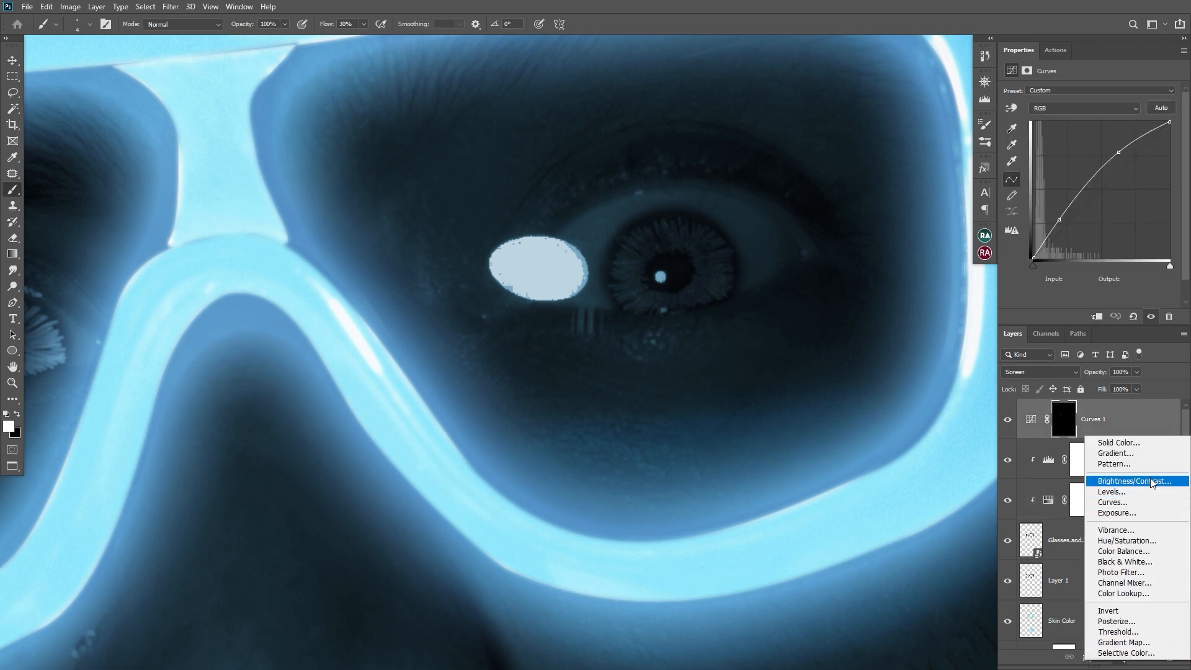
pyautogui.click(1116, 530)
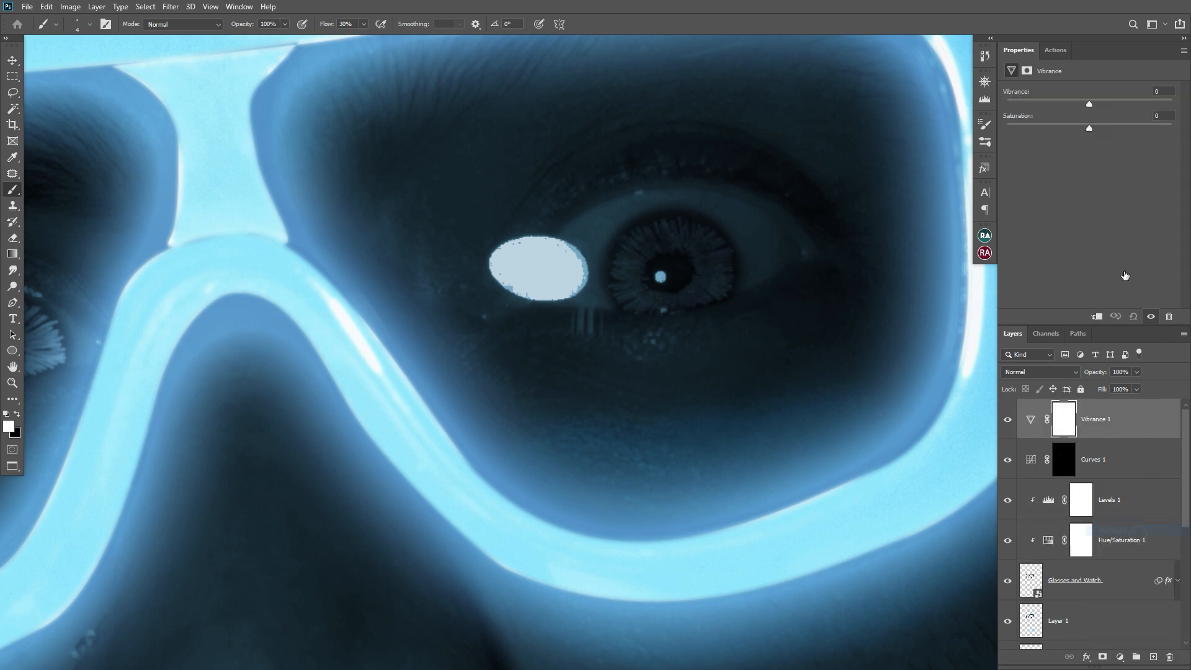
pyautogui.click(1099, 316)
pyautogui.doubleClick(1111, 419)
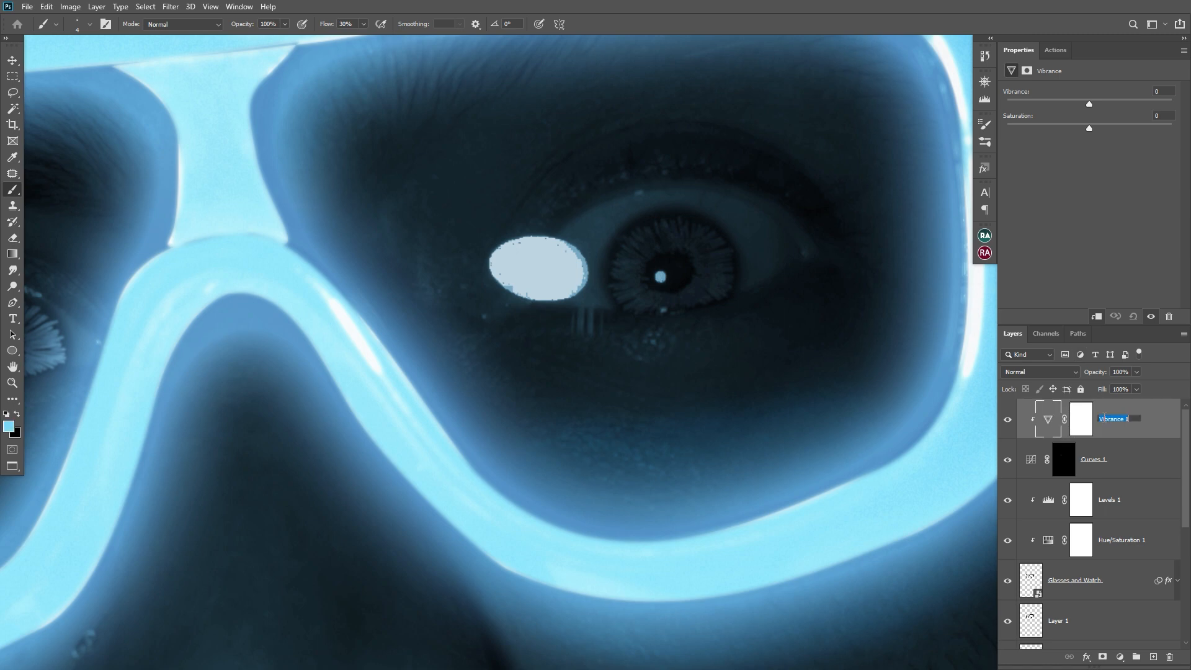
pyautogui.press('Return')
# Add a Hue/Saturation adjustment clipped to Curves 1, enable Colorize and tune its hue, lightness and saturation for a blue tint on the irises.
pyautogui.click(1120, 657)
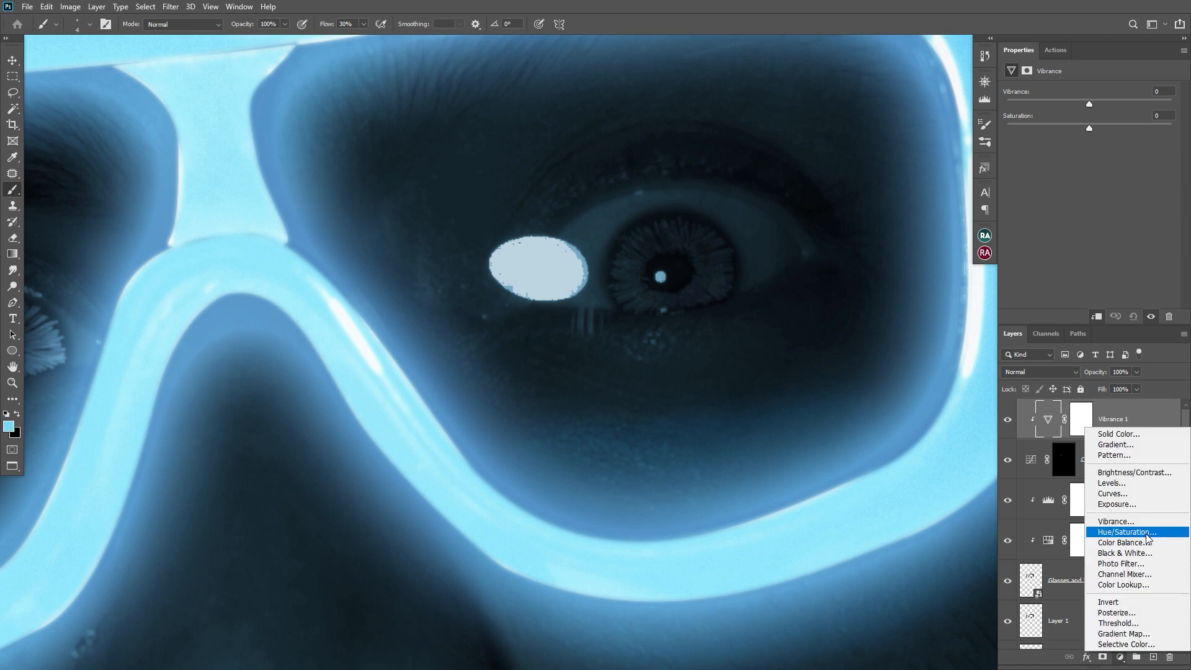
pyautogui.click(1126, 531)
pyautogui.click(1096, 317)
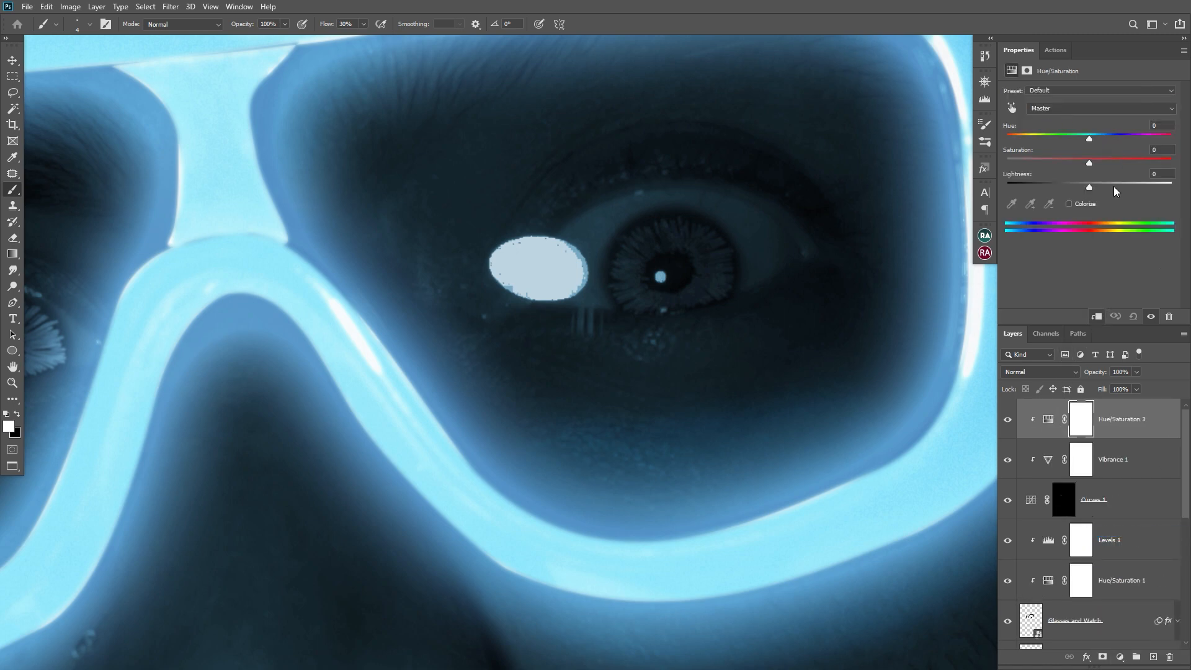
pyautogui.click(1068, 204)
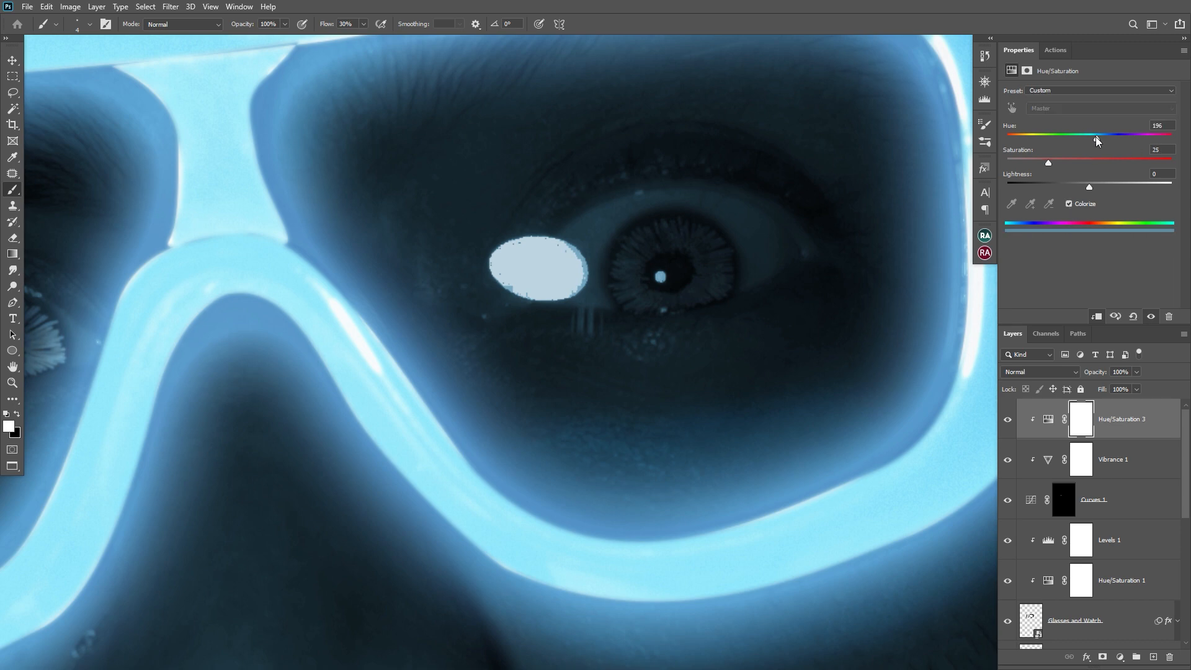
pyautogui.moveTo(1096, 137); pyautogui.dragTo(1095, 187)
pyautogui.hotkey('ctrl', '0')
pyautogui.moveTo(1119, 162); pyautogui.dragTo(1074, 163)
# Delete the Vibrance 1 layer and group Hue/Saturation 3 with Curves 1 under the name Eyes.
pyautogui.click(1118, 459)
pyautogui.press('Delete')
pyautogui.keyDown('shift'); pyautogui.click(1128, 427); pyautogui.keyUp('shift')
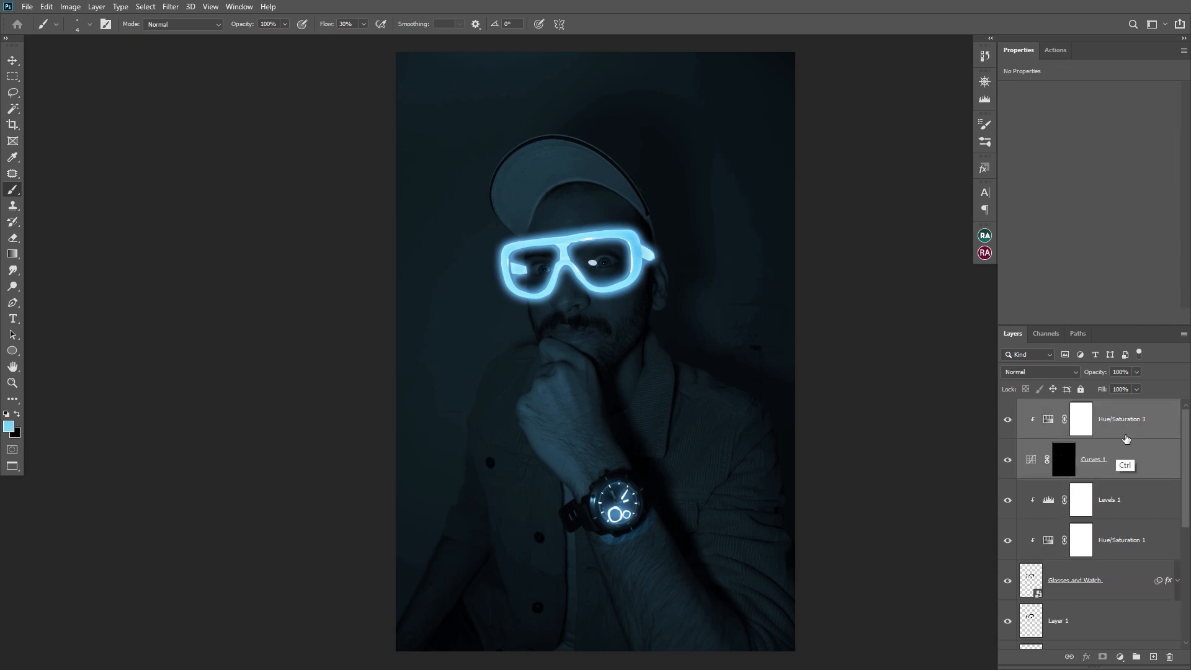
pyautogui.hotkey('ctrl', 'g')
pyautogui.doubleClick(1055, 407)
pyautogui.write('Ev')
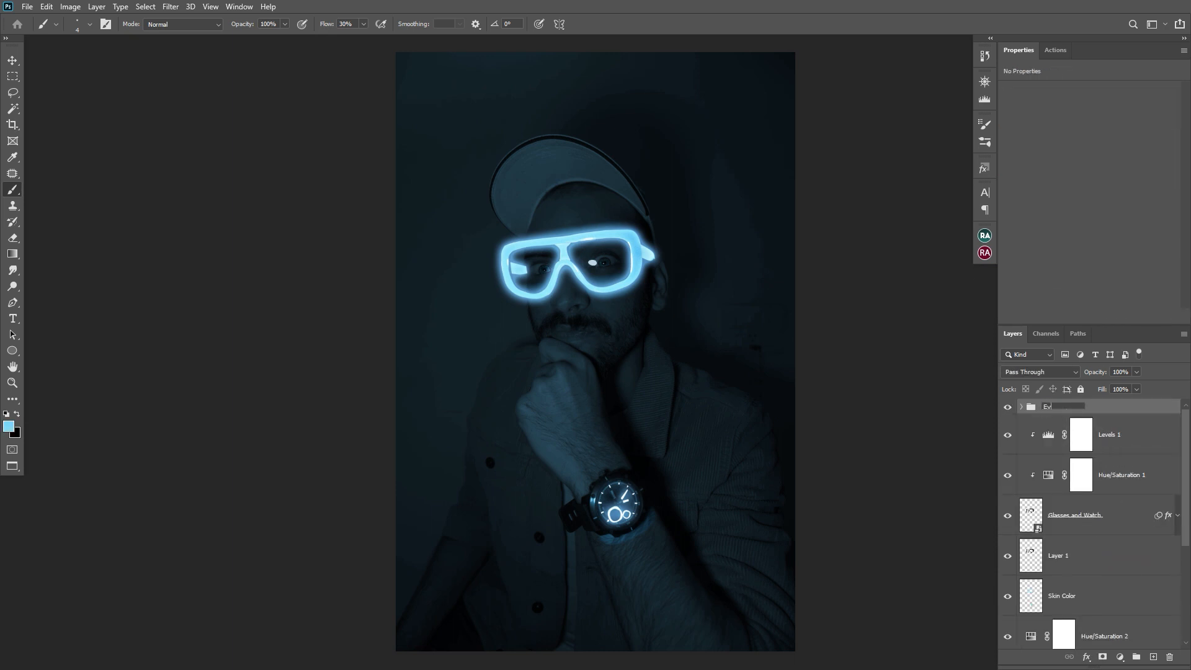
pyautogui.press('Return')
# Group the layers from Levels 1 down to Skin Color and name the group Glow.
pyautogui.click(1169, 429)
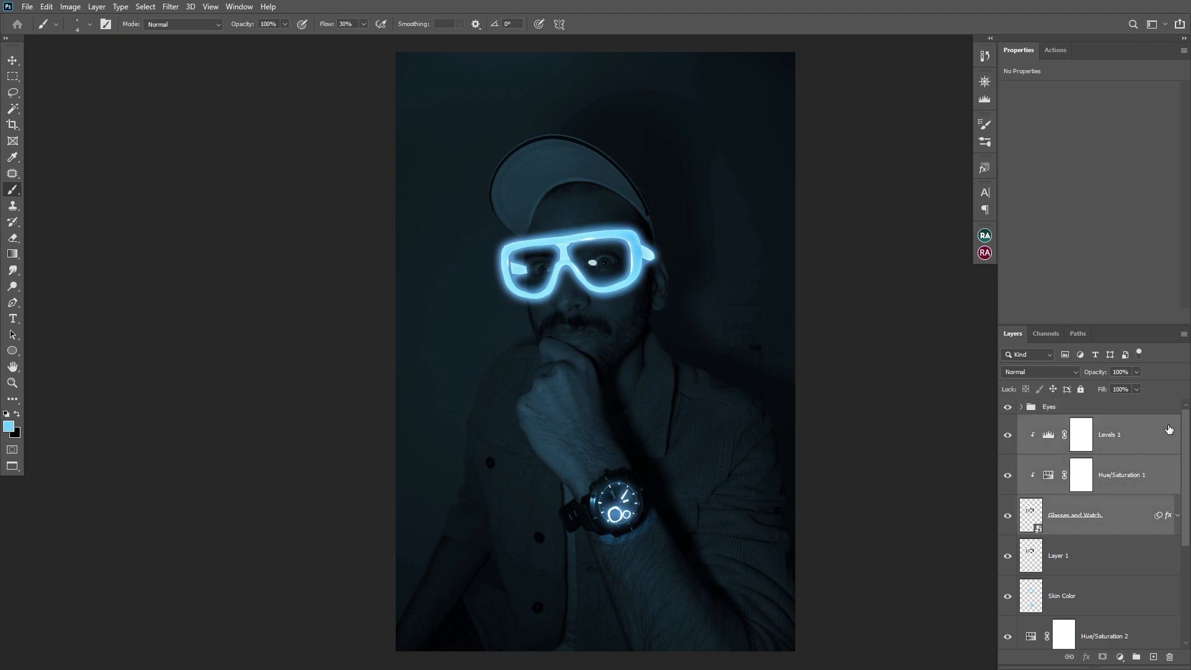
pyautogui.click(1083, 586)
pyautogui.keyDown('shift'); pyautogui.click(1127, 446); pyautogui.keyUp('shift')
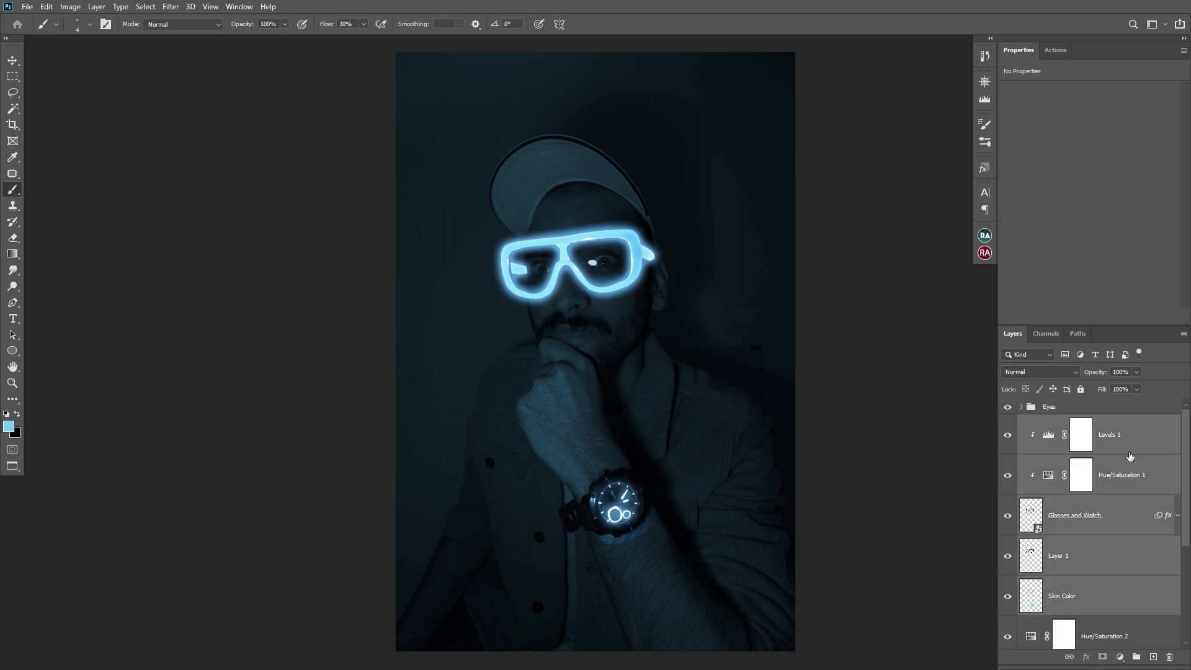
pyautogui.hotkey('ctrl', 'g')
pyautogui.doubleClick(1061, 423)
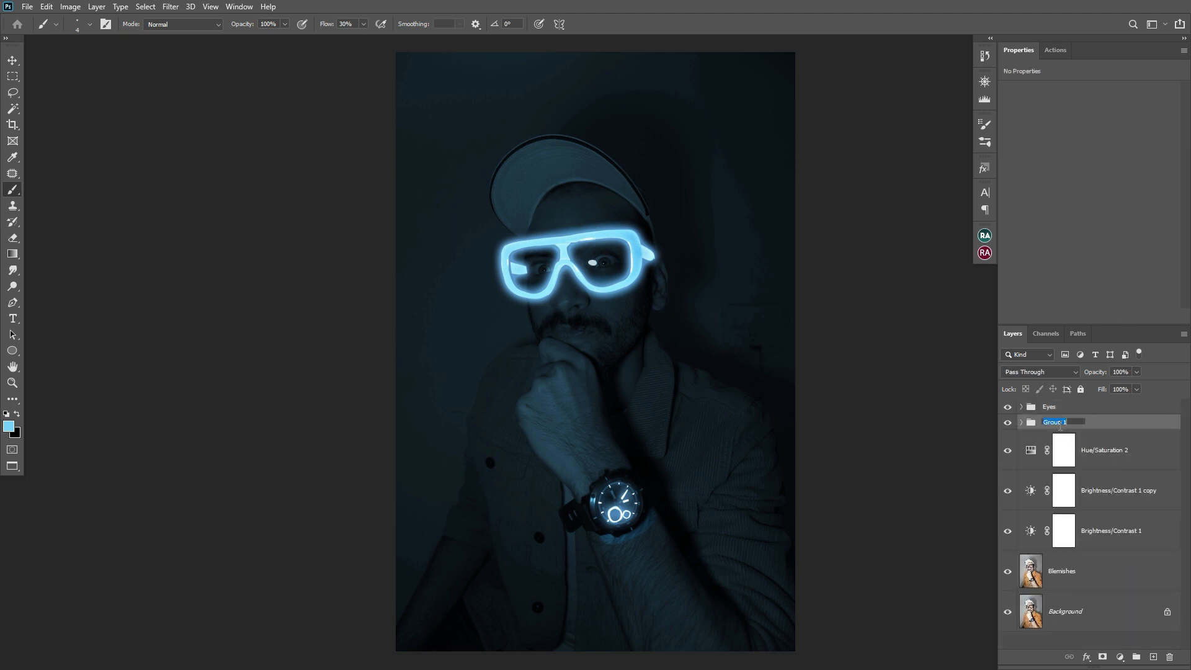
pyautogui.write('Glow')
pyautogui.press('Return')
# Duplicate the Glow group to strengthen the glow and set the copy's opacity to 70%.
pyautogui.keyDown('ctrl'); pyautogui.click(633, 267); pyautogui.keyUp('ctrl')
pyautogui.hotkey('ctrl', '0')
pyautogui.hotkey('ctrl', 'j')
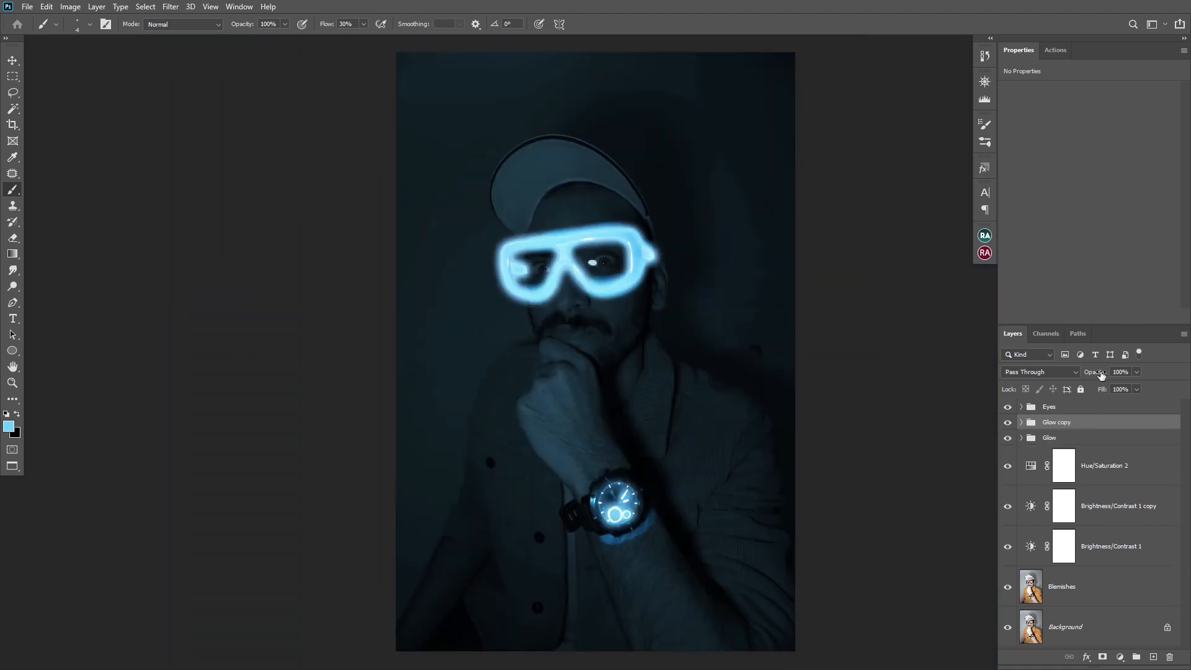
pyautogui.moveTo(1101, 375); pyautogui.dragTo(1083, 378)
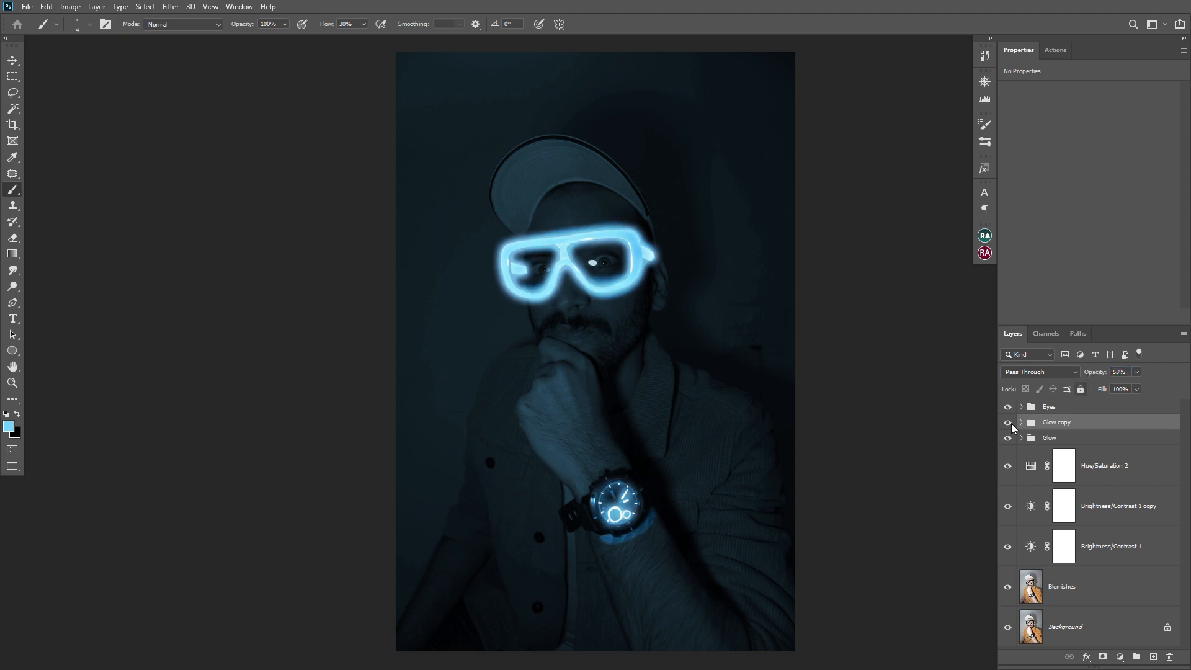
pyautogui.click(1007, 424)
pyautogui.click(1007, 423)
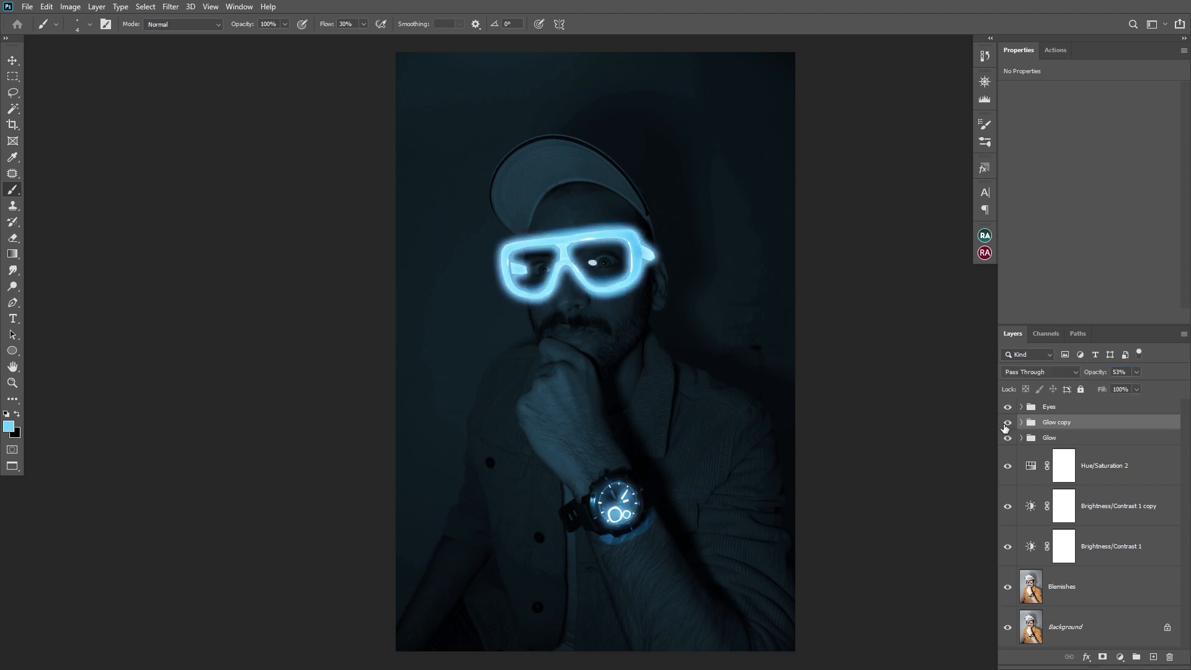
pyautogui.click(1128, 372)
pyautogui.write('70')
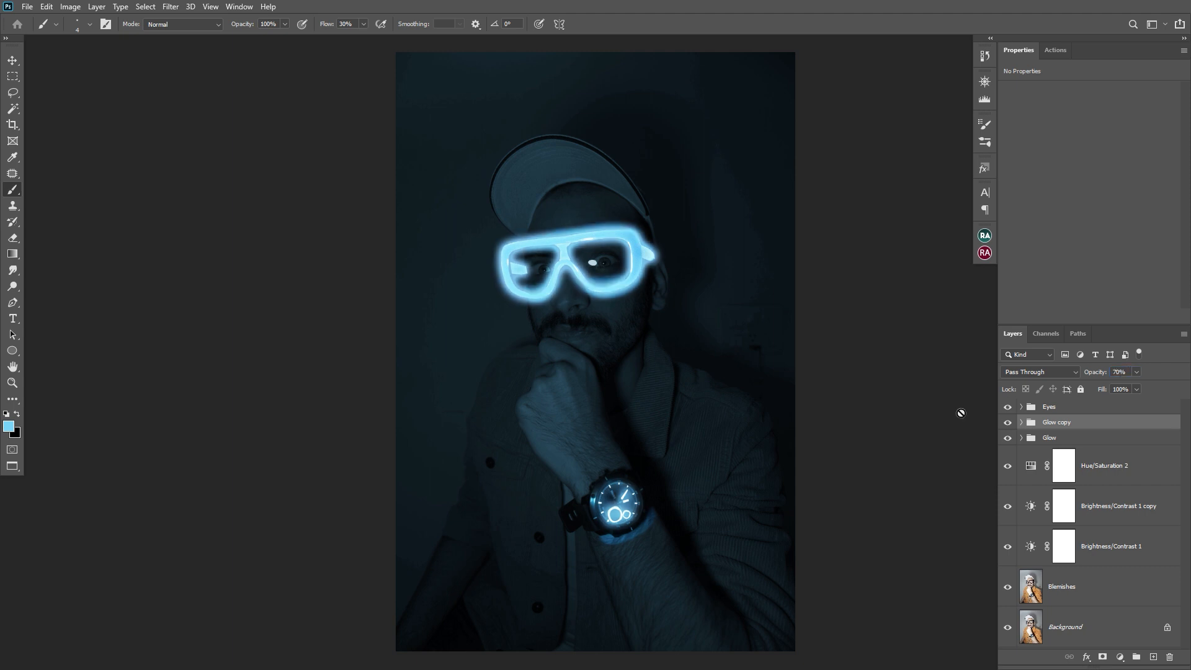
pyautogui.hotkey('ctrl', 'space')
pyautogui.moveTo(603, 301)
pyautogui.mouseDown()
pyautogui.moveTo(656, 244)
pyautogui.moveTo(652, 226)
pyautogui.mouseUp()
pyautogui.hotkey('ctrl', '0')
# Fine-tune the saturation of Hue/Saturation 2 and compare the whole edit with the original Background layer.
pyautogui.click(1078, 481)
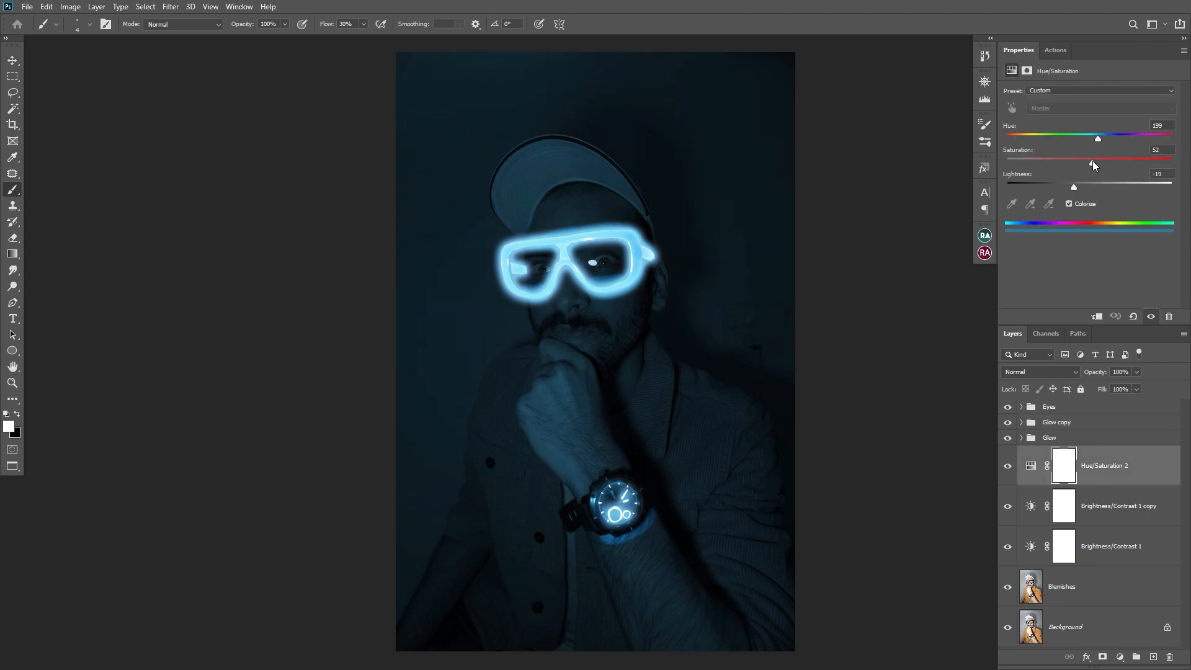
pyautogui.moveTo(1086, 159); pyautogui.dragTo(1088, 159)
pyautogui.click(1070, 407)
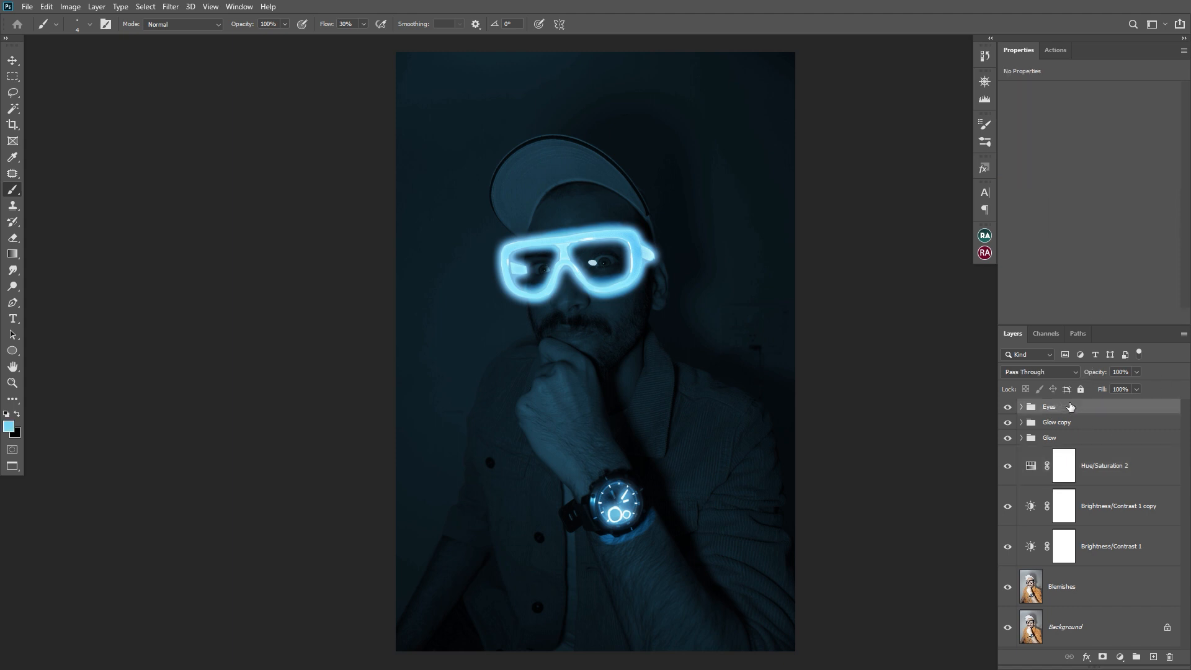
pyautogui.keyDown('alt'); pyautogui.click(1008, 628); pyautogui.keyUp('alt')
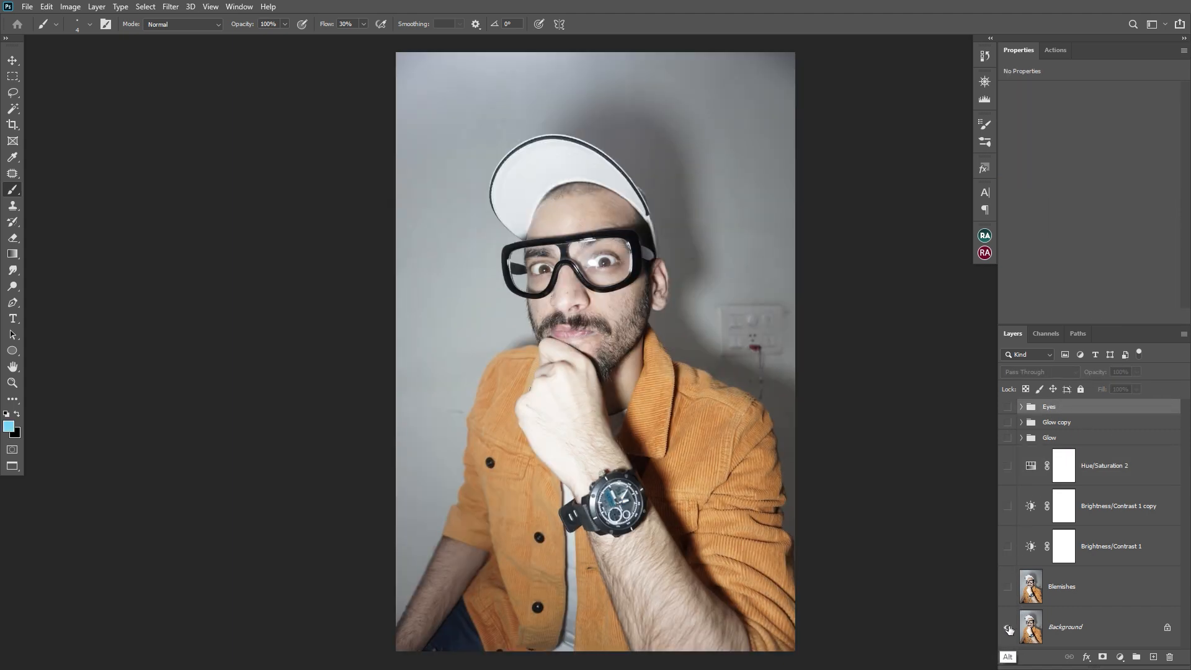
pyautogui.keyDown('alt'); pyautogui.click(1011, 630); pyautogui.keyUp('alt')
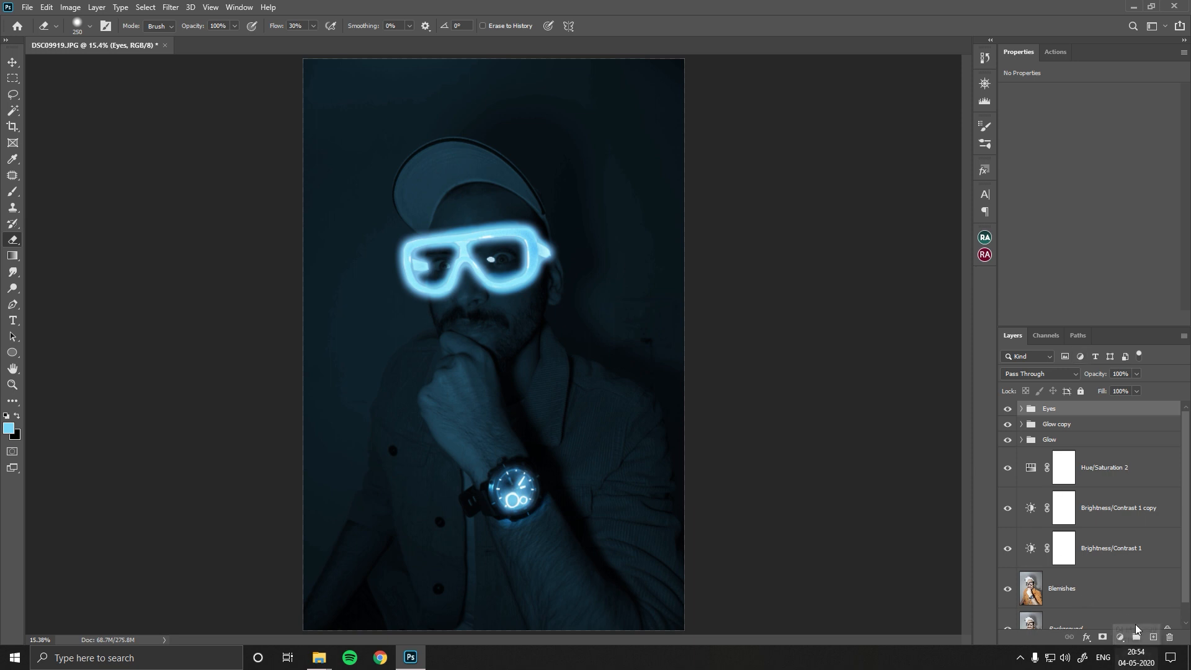
# Add a new layer above Eyes and draw a closed inverted-triangle path, about 3156 by 2573 px, from beside the glasses down to the watch.
pyautogui.click(1155, 638)
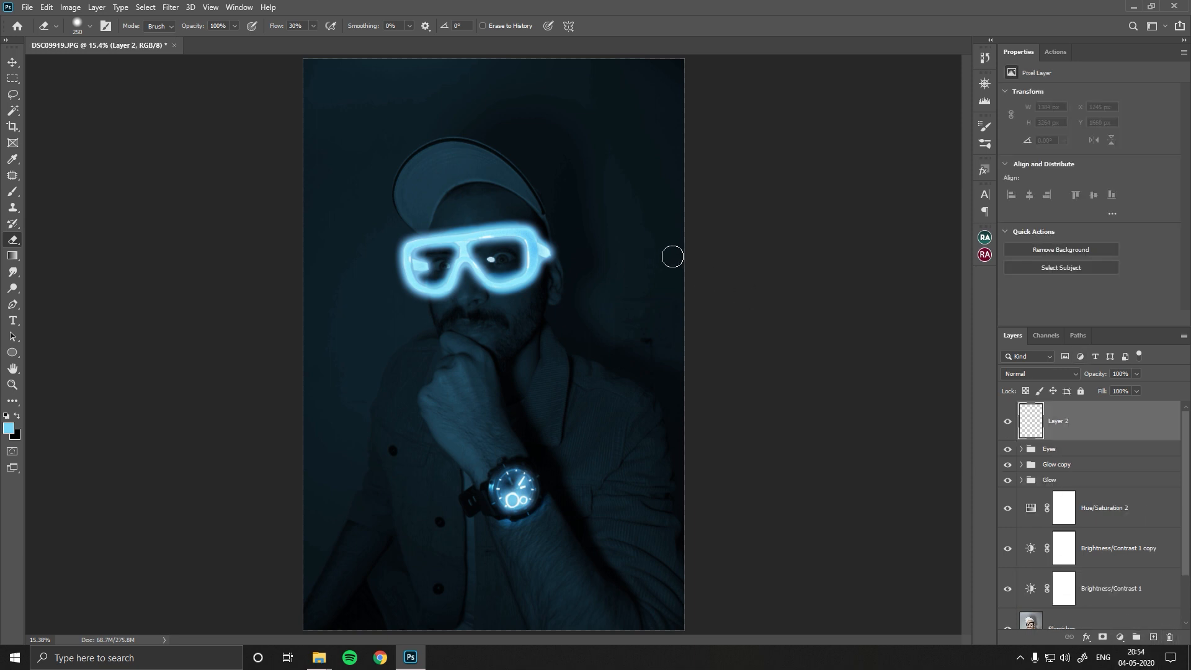
pyautogui.press('p')
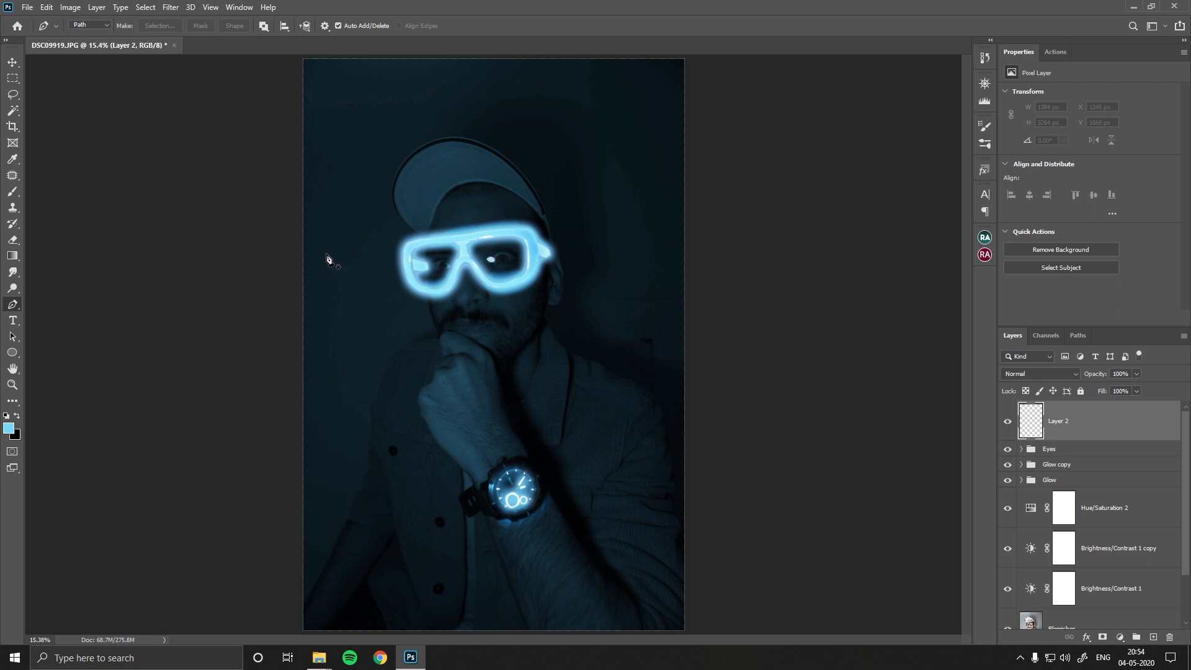
pyautogui.click(327, 254)
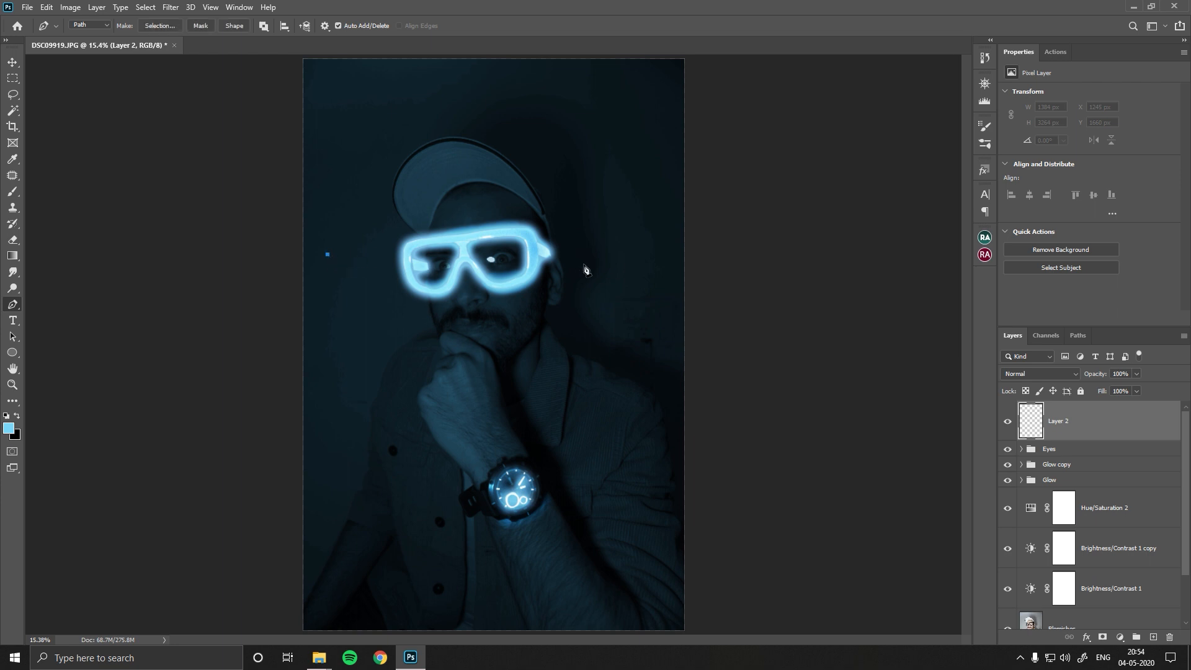
pyautogui.keyDown('shift'); pyautogui.click(629, 256); pyautogui.keyUp('shift')
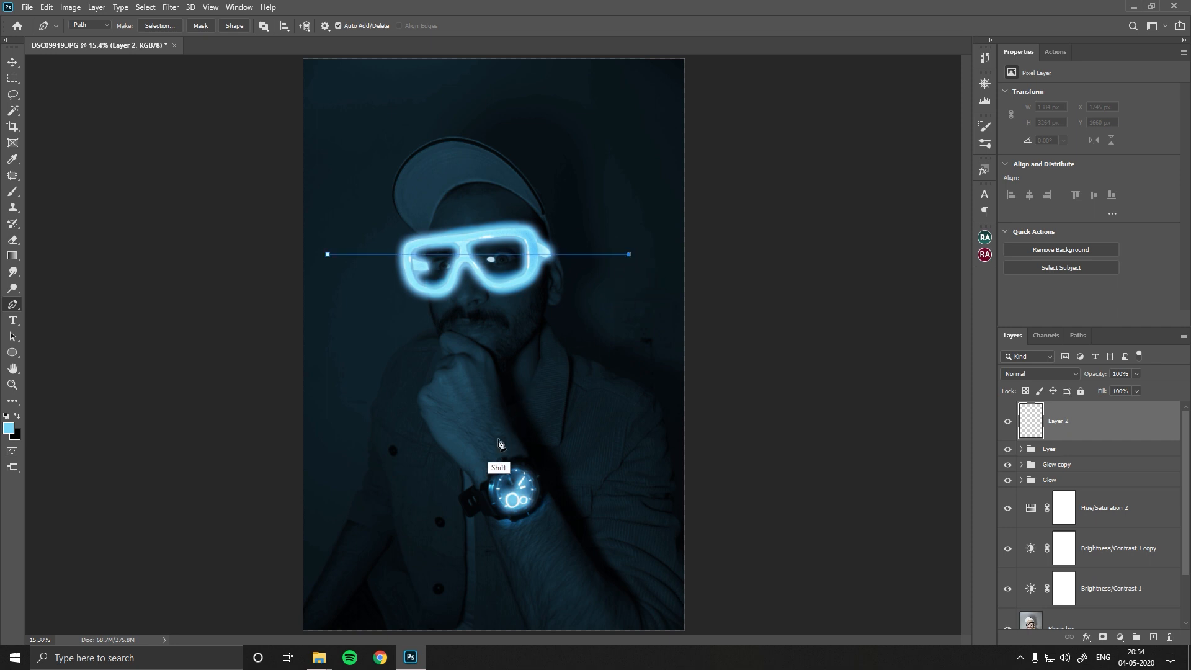
pyautogui.keyDown('shift'); pyautogui.click(471, 505); pyautogui.keyUp('shift')
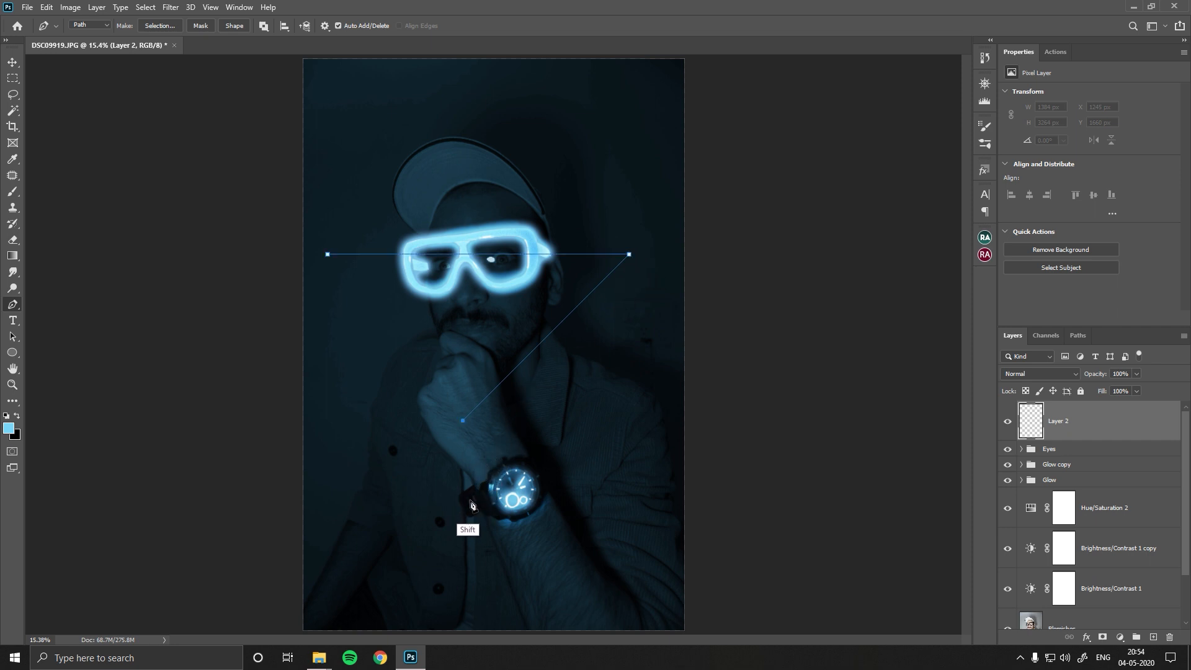
pyautogui.moveTo(463, 422); pyautogui.dragTo(464, 501)
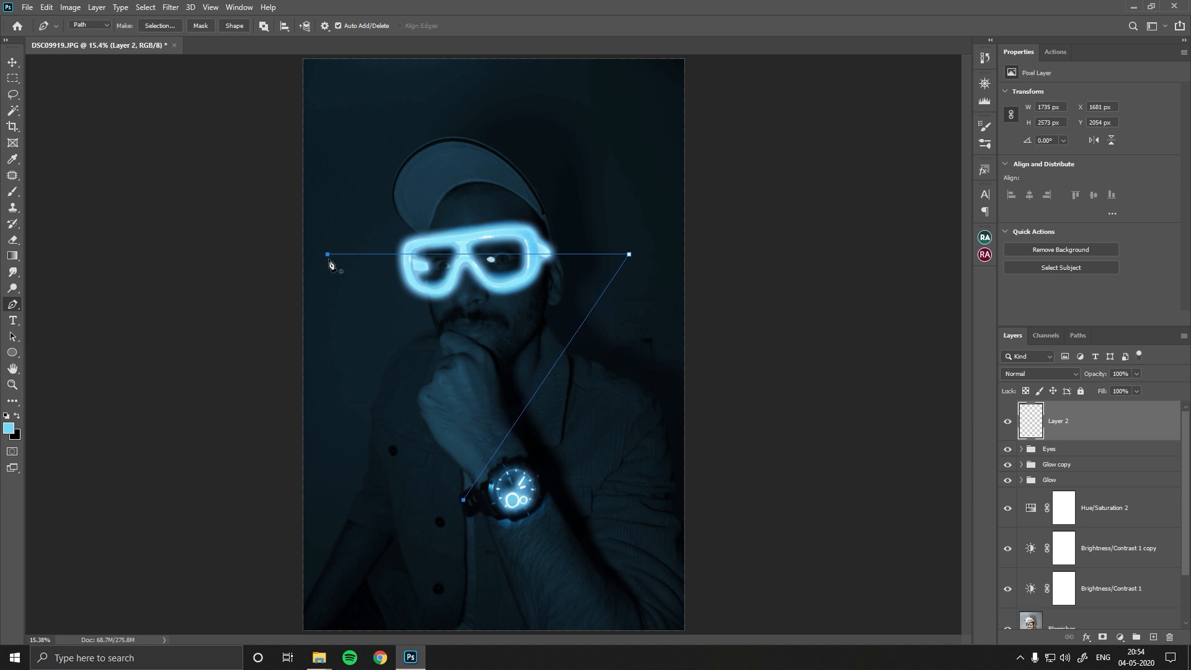
pyautogui.click(329, 255)
# Set the soft brush to a size of 150 px, undoing the test strokes painted beside the cap.
pyautogui.press('b')
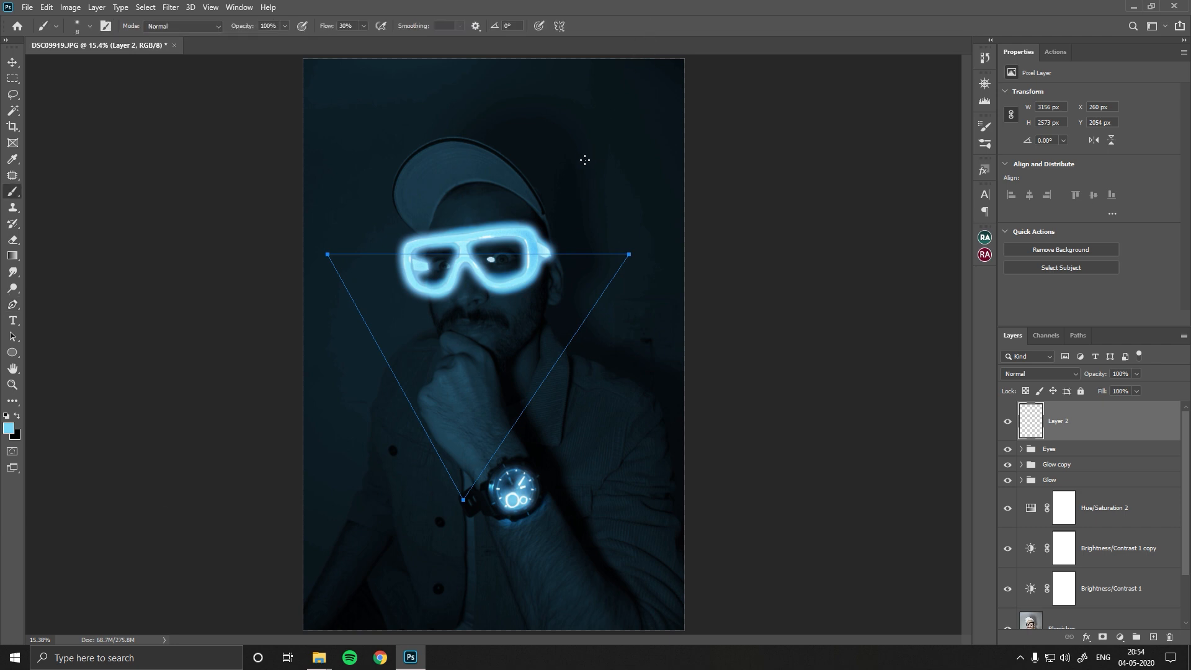
pyautogui.press(']')
pyautogui.press(']')
pyautogui.press(']')
pyautogui.press(']')
pyautogui.press(']')
pyautogui.press(']')
pyautogui.press(']')
pyautogui.press(']')
pyautogui.press(']')
pyautogui.press(']')
pyautogui.press(']')
pyautogui.press(']')
pyautogui.moveTo(624, 123); pyautogui.dragTo(561, 206)
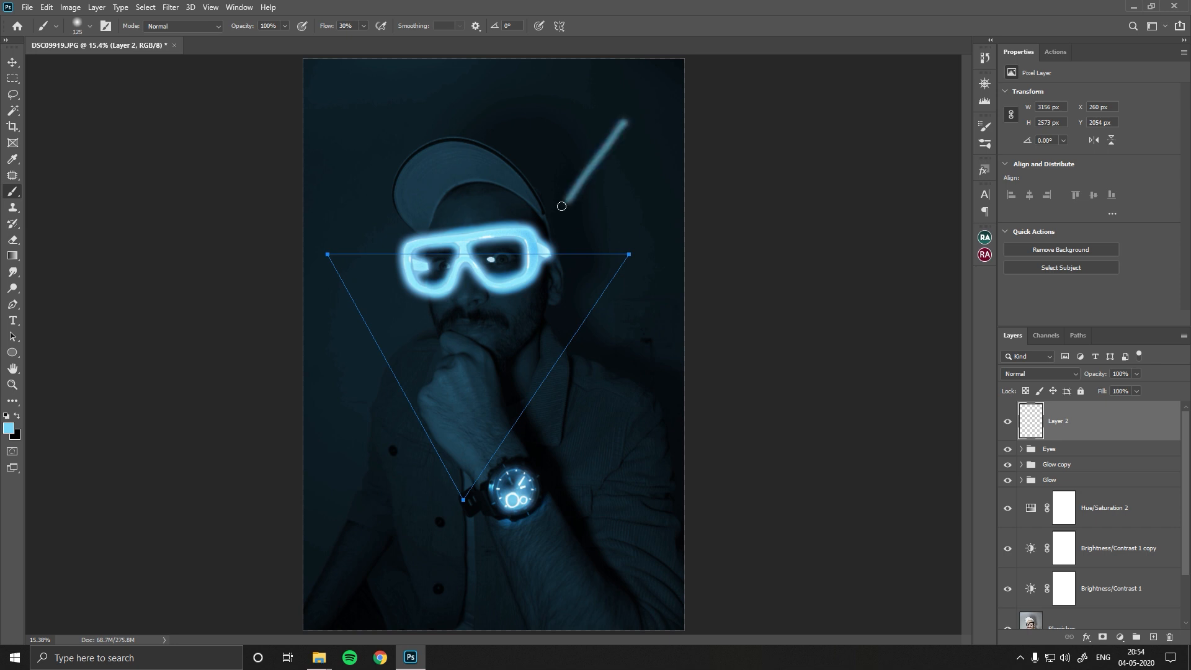
pyautogui.hotkey('ctrl', 'z')
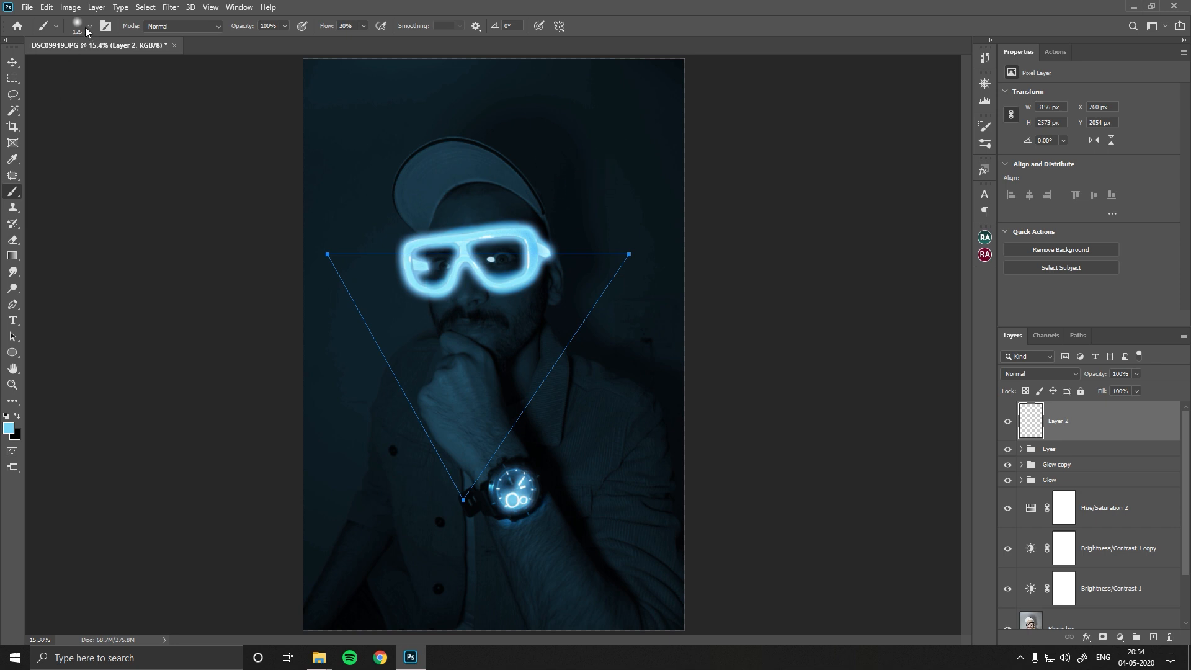
pyautogui.click(87, 28)
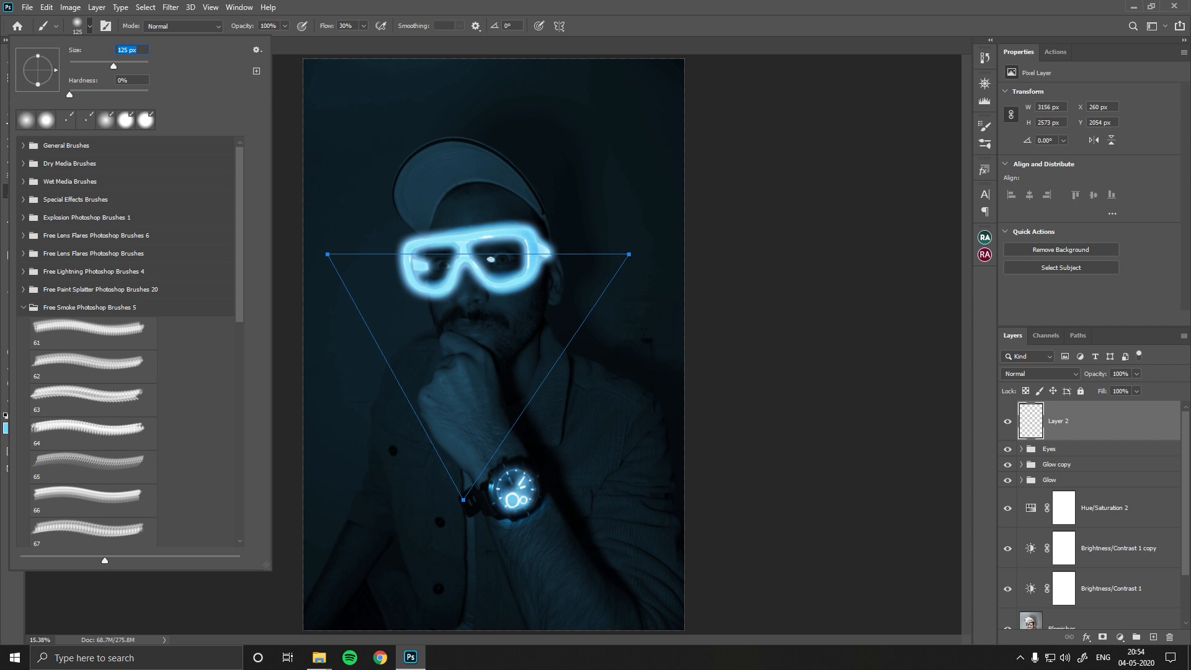
pyautogui.write('150')
pyautogui.press('Return')
pyautogui.moveTo(656, 115); pyautogui.dragTo(568, 191)
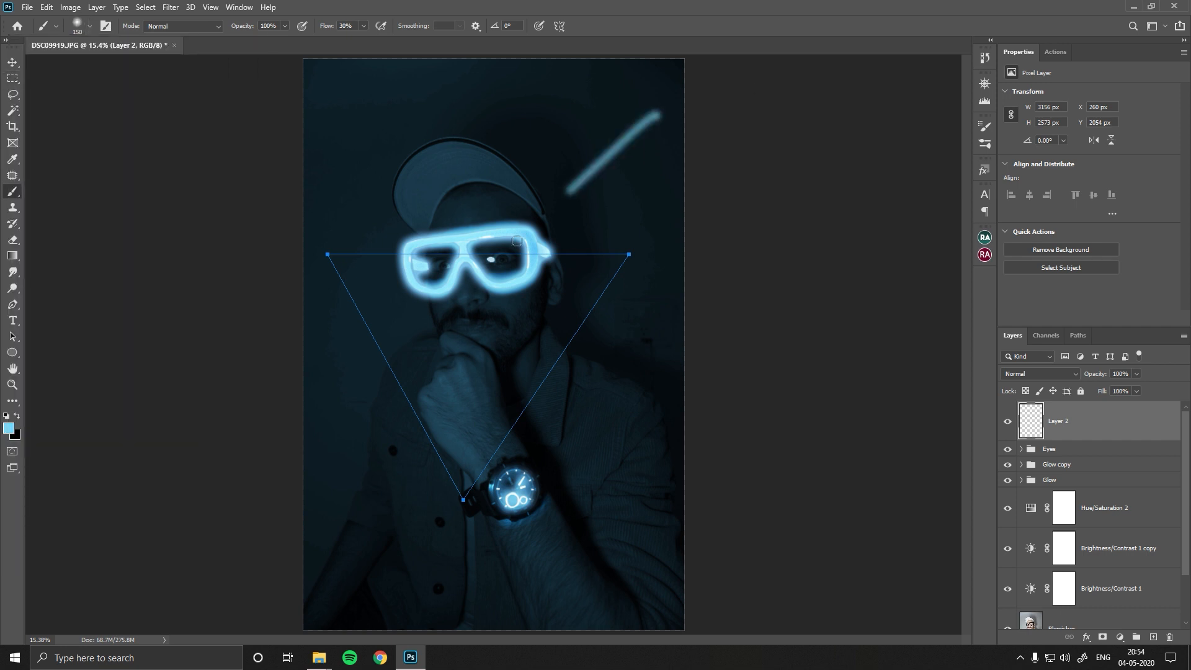
pyautogui.hotkey('ctrl', 'z')
# Raise the brush flow to 100%, try it with strokes near the cap and undo them.
pyautogui.moveTo(332, 28); pyautogui.dragTo(379, 27)
pyautogui.moveTo(647, 106); pyautogui.dragTo(506, 177)
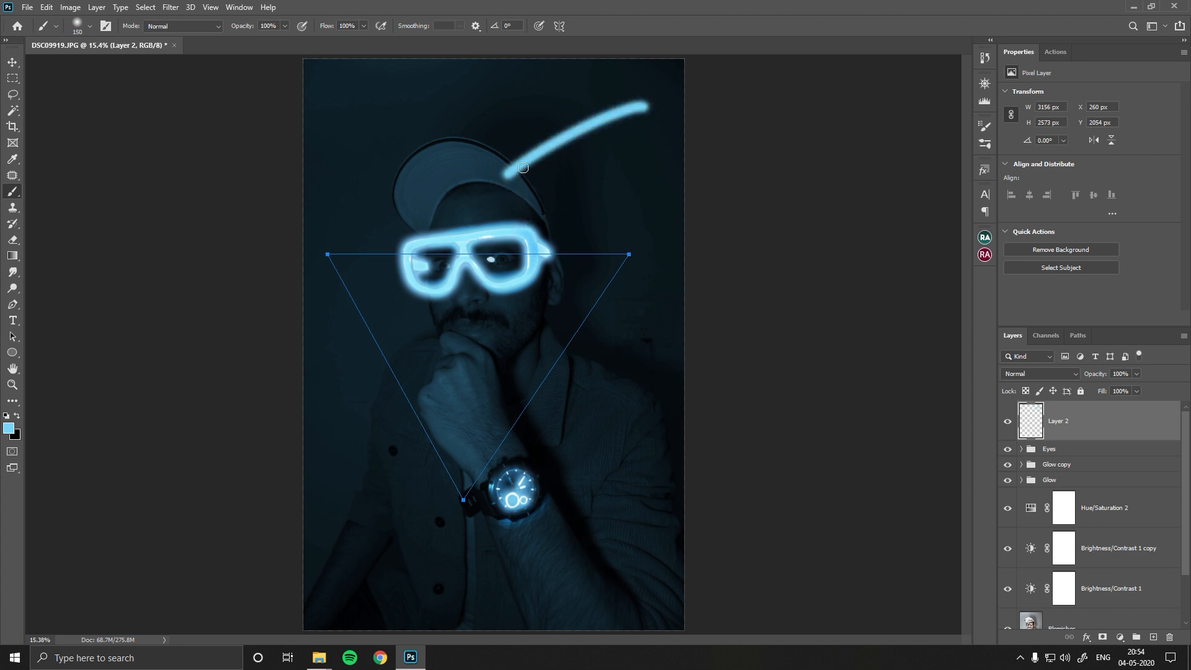
pyautogui.hotkey('ctrl', 'z')
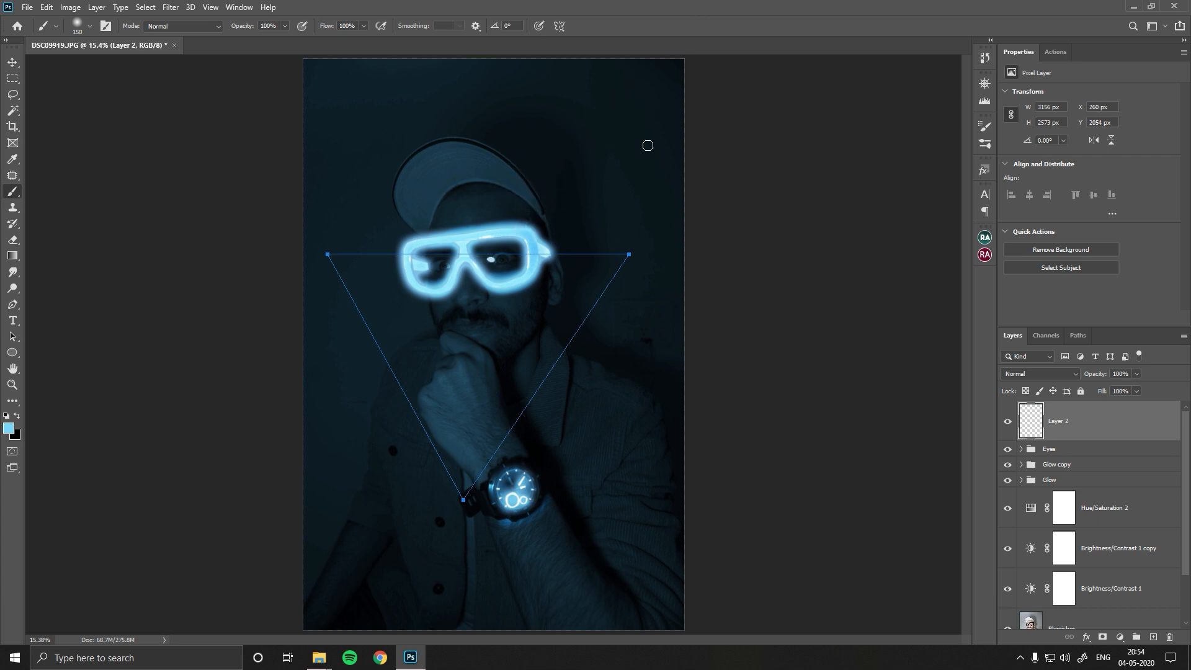
pyautogui.moveTo(547, 196)
pyautogui.mouseDown()
pyautogui.moveTo(515, 273)
pyautogui.moveTo(565, 316)
pyautogui.mouseUp()
pyautogui.hotkey('ctrl', 'z')
# Stroke the triangle path on Layer 2 with the Brush, then dismiss the path.
pyautogui.press('p')
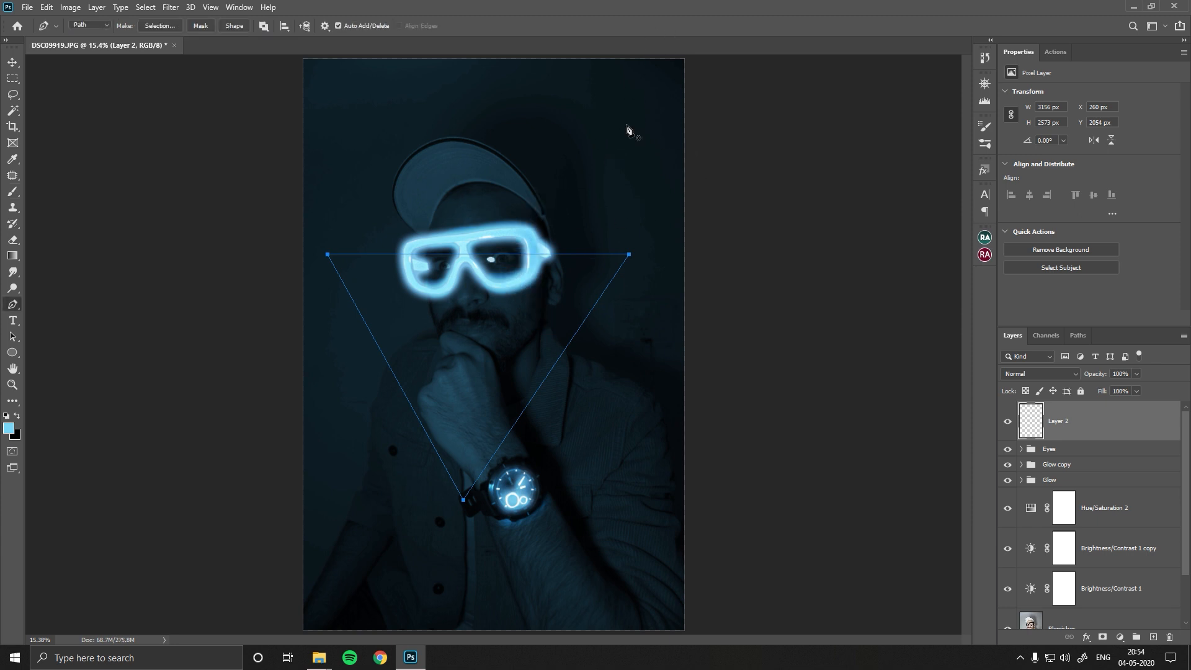
pyautogui.rightClick(593, 192)
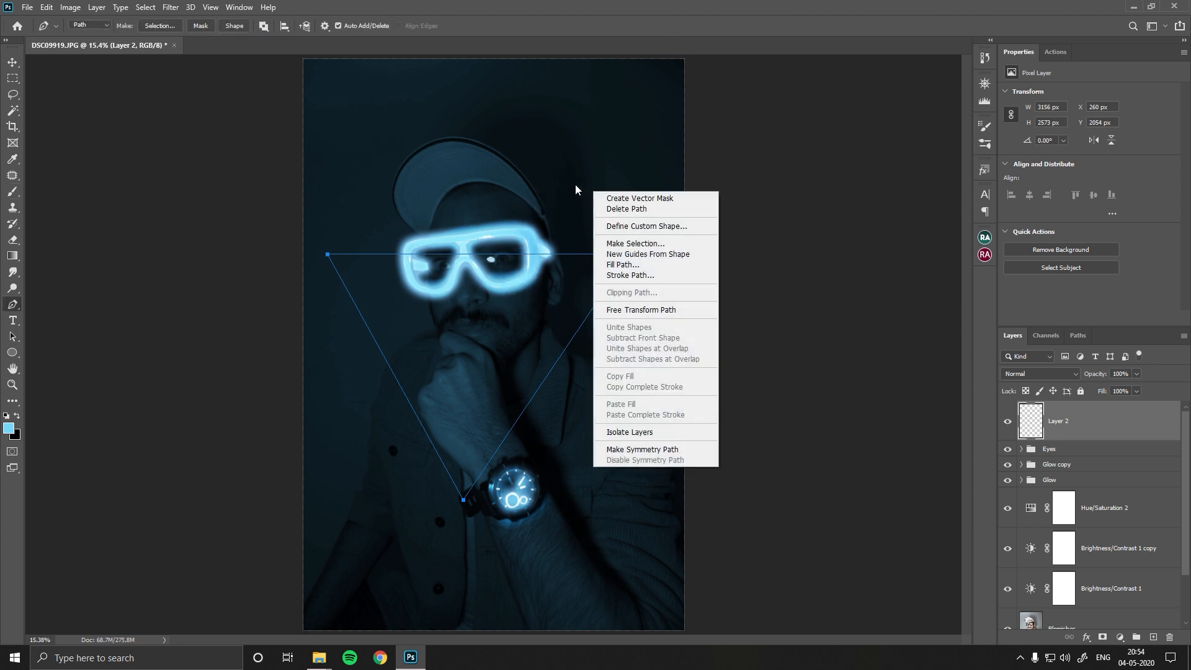
pyautogui.click(631, 274)
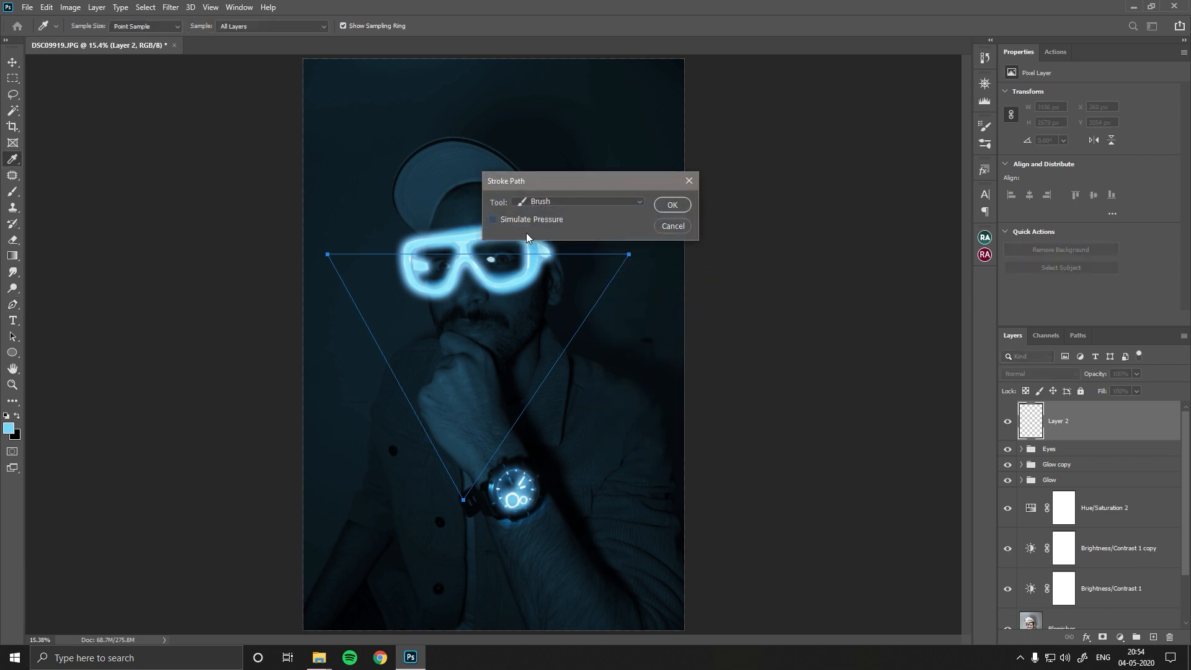
pyautogui.click(672, 205)
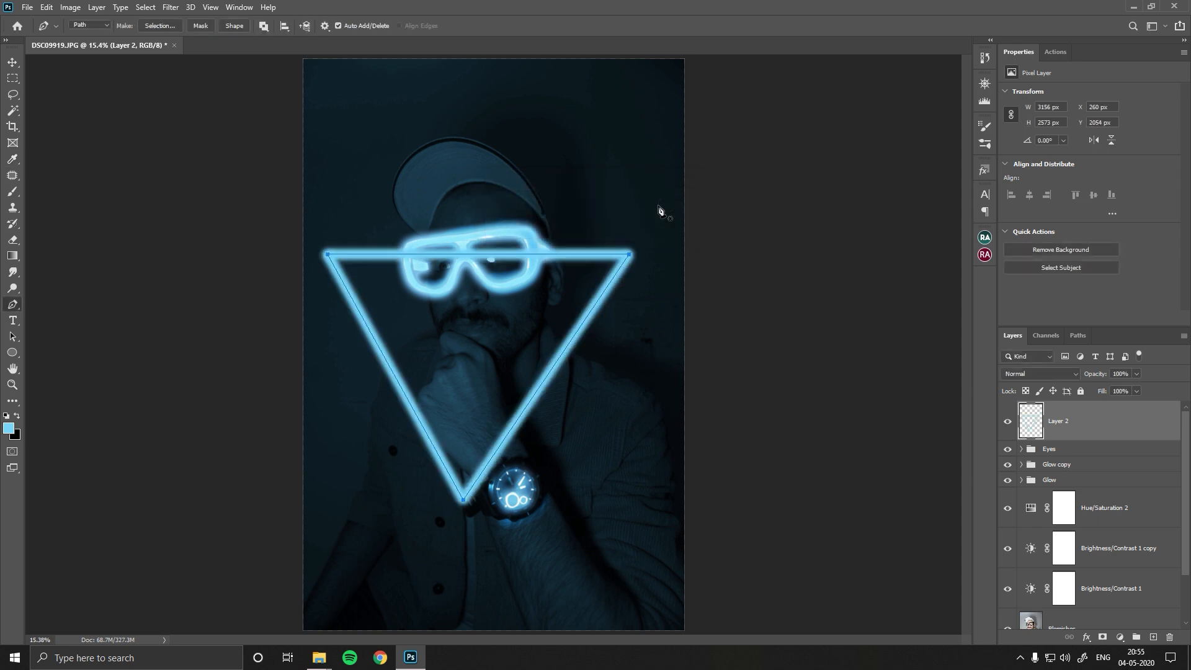
pyautogui.press('Return')
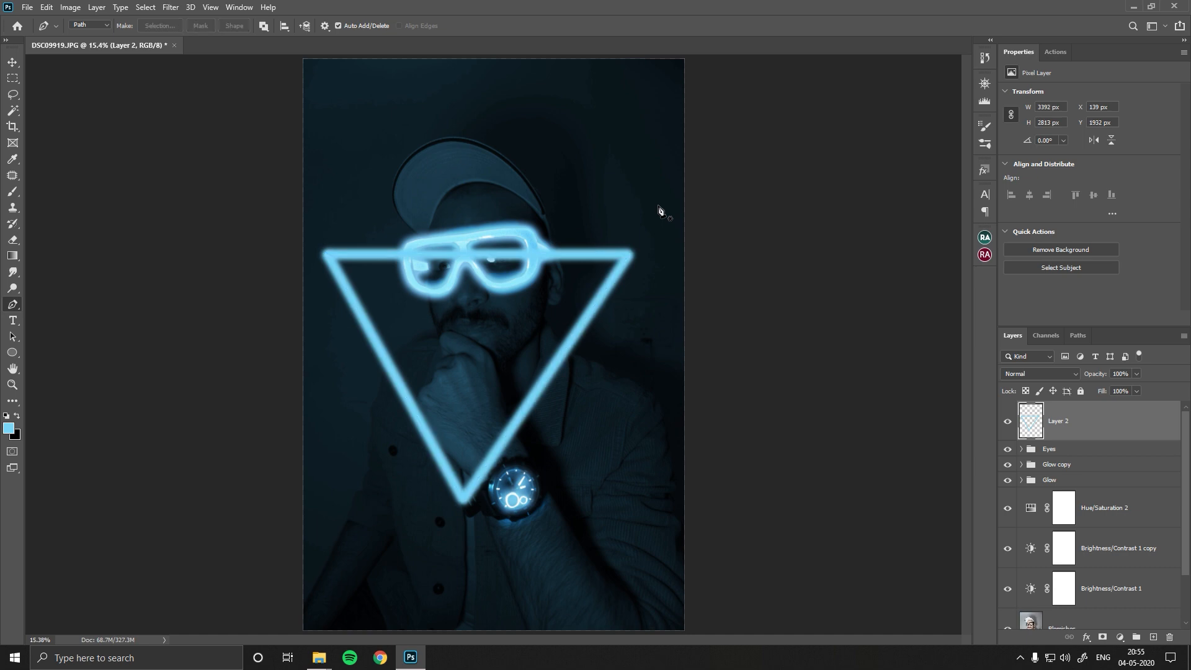
# Examine close up where the stroked triangle crosses the glasses, face and hand.
pyautogui.press('z')
pyautogui.moveTo(382, 249); pyautogui.dragTo(458, 186)
pyautogui.moveTo(470, 310); pyautogui.dragTo(309, 215)
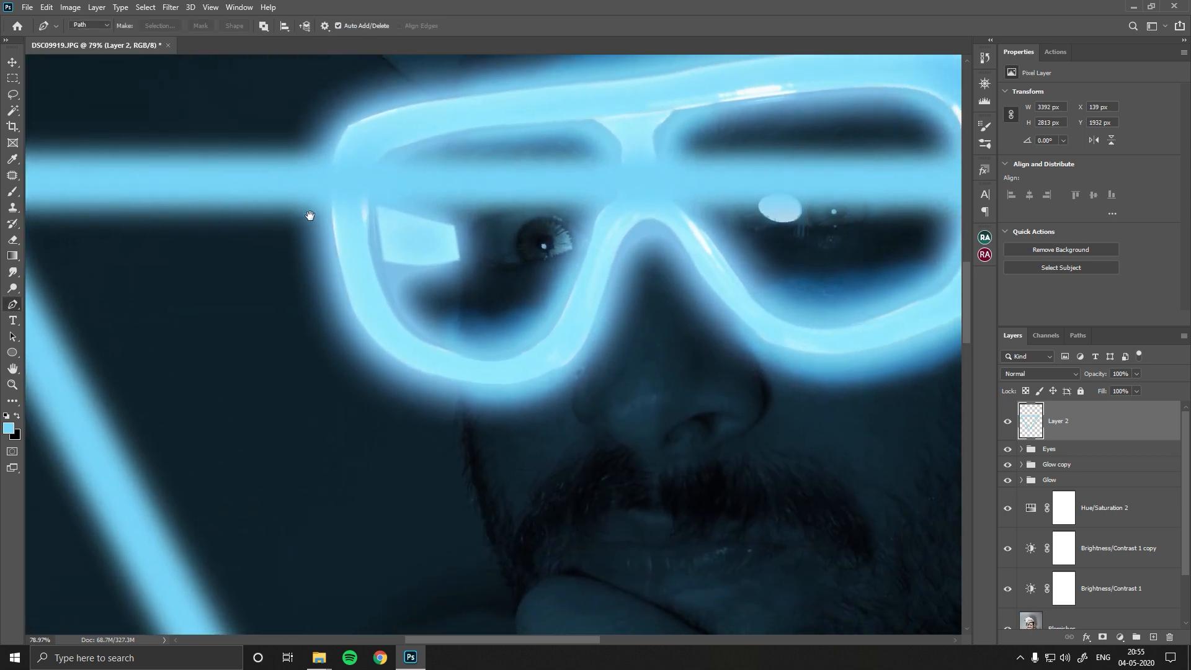
pyautogui.hotkey('ctrl', '0')
pyautogui.hotkey('ctrl', 'space')
pyautogui.moveTo(445, 317); pyautogui.dragTo(475, 360)
pyautogui.press('space')
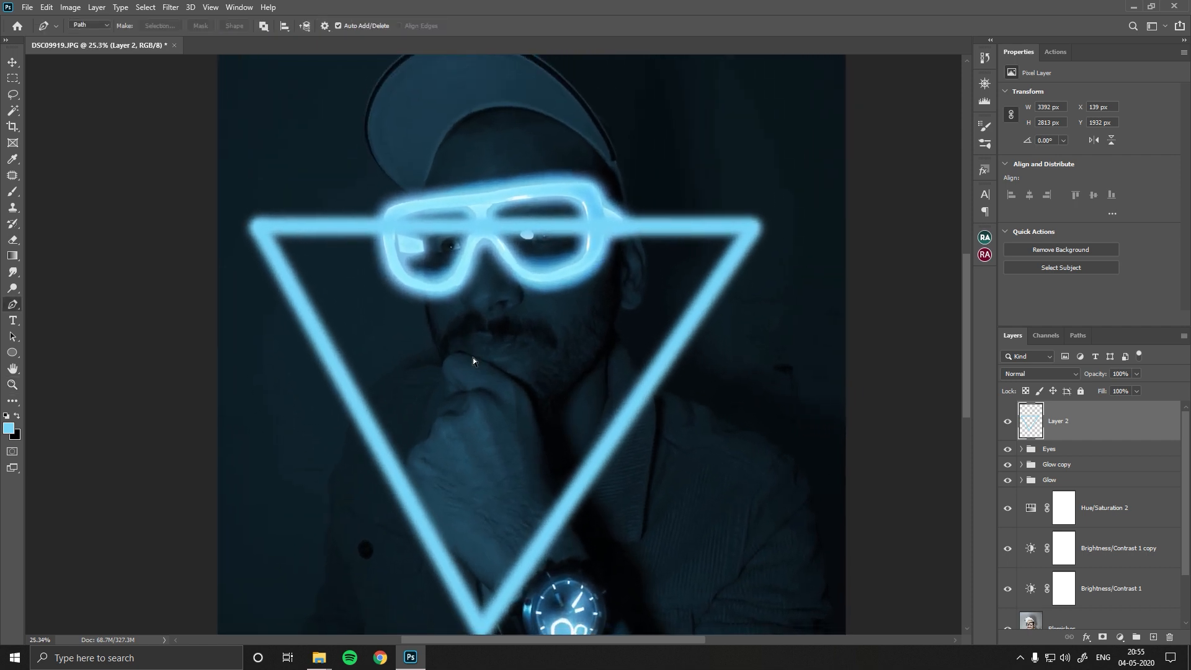
pyautogui.hotkey('ctrl', '0')
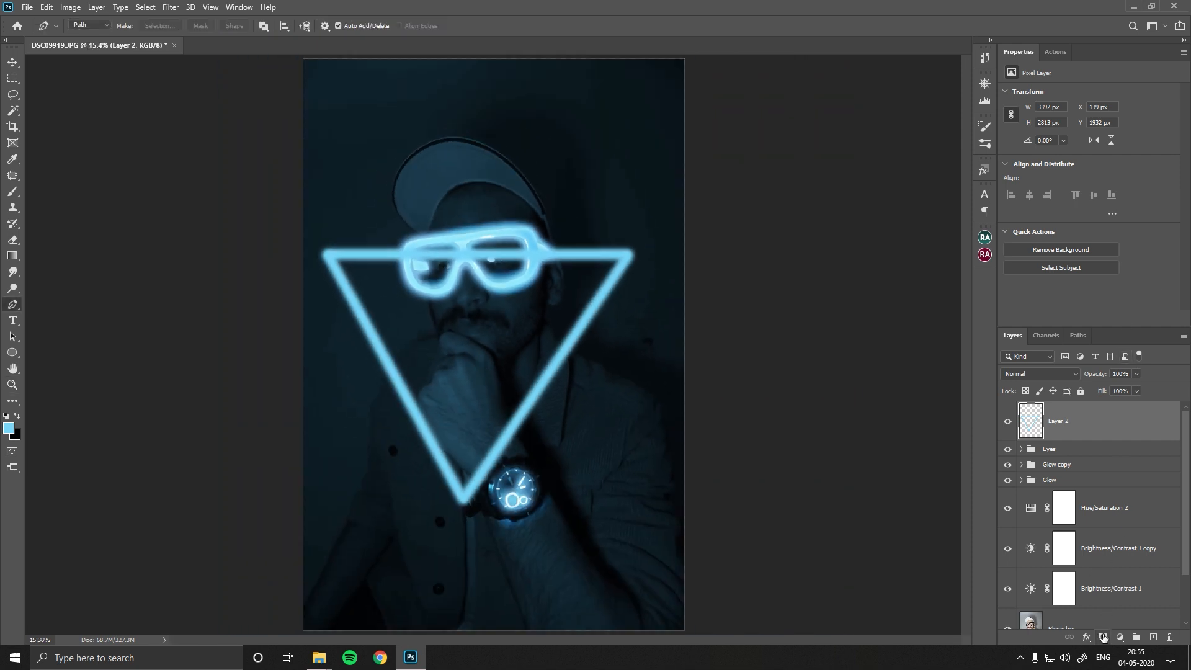
# Add a layer mask to Layer 2 and prepare a black brush at 300 px for painting on it.
pyautogui.click(1104, 637)
pyautogui.hotkey('ctrl', 'space')
pyautogui.moveTo(577, 274)
pyautogui.mouseDown()
pyautogui.moveTo(611, 273)
pyautogui.moveTo(490, 225)
pyautogui.moveTo(528, 280)
pyautogui.mouseUp()
pyautogui.press('b')
pyautogui.press('x')
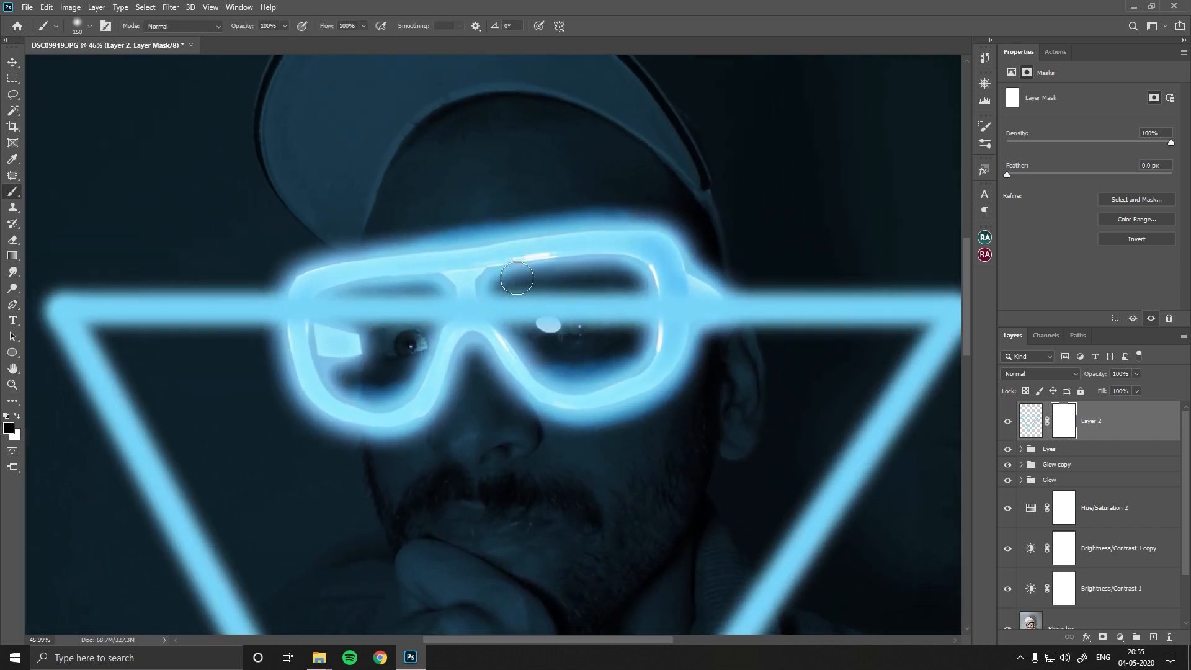
pyautogui.press(']')
pyautogui.press(']')
pyautogui.press(']')
pyautogui.press(']')
# Mask out the triangle's stroke across the glasses and eyes, restoring the line where needed beside the frame.
pyautogui.moveTo(492, 273)
pyautogui.mouseDown()
pyautogui.moveTo(487, 322)
pyautogui.moveTo(483, 283)
pyautogui.moveTo(445, 250)
pyautogui.moveTo(430, 249)
pyautogui.moveTo(411, 297)
pyautogui.moveTo(396, 275)
pyautogui.moveTo(384, 315)
pyautogui.moveTo(377, 273)
pyautogui.moveTo(352, 303)
pyautogui.moveTo(328, 310)
pyautogui.moveTo(321, 282)
pyautogui.mouseUp()
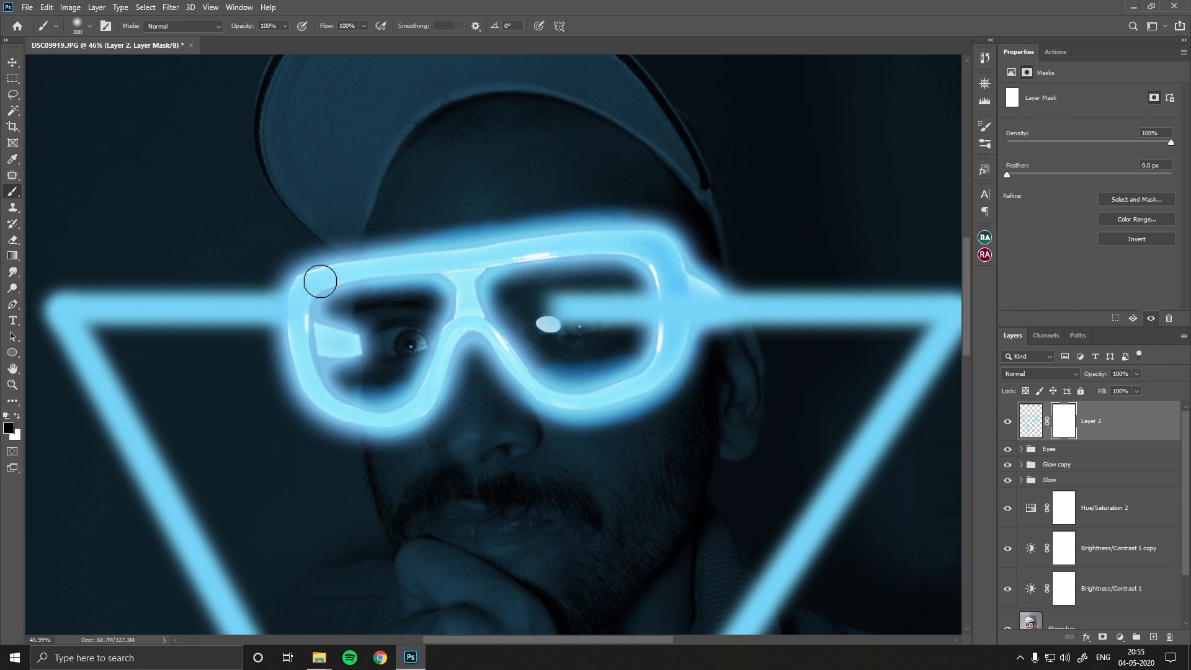
pyautogui.moveTo(473, 233)
pyautogui.mouseDown()
pyautogui.moveTo(608, 293)
pyautogui.moveTo(723, 312)
pyautogui.moveTo(646, 244)
pyautogui.moveTo(720, 308)
pyautogui.mouseUp()
pyautogui.click(89, 26)
pyautogui.press('x')
pyautogui.click(774, 309)
# Mask out the triangle's stroke where it crosses the jacket, forearm and watch strap.
pyautogui.moveTo(428, 540); pyautogui.dragTo(444, 248)
pyautogui.moveTo(443, 509); pyautogui.dragTo(464, 229)
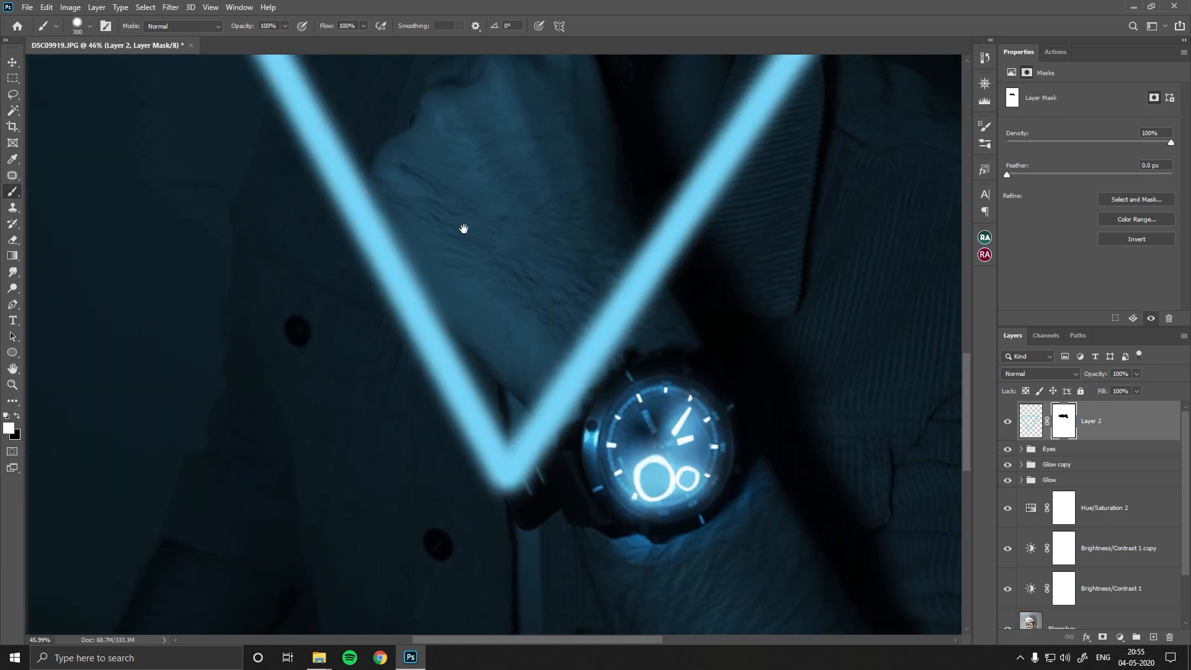
pyautogui.press('x')
pyautogui.moveTo(378, 201)
pyautogui.mouseDown()
pyautogui.moveTo(602, 279)
pyautogui.moveTo(646, 279)
pyautogui.mouseUp()
pyautogui.moveTo(382, 65)
pyautogui.mouseDown()
pyautogui.moveTo(578, 335)
pyautogui.moveTo(419, 354)
pyautogui.mouseUp()
pyautogui.moveTo(431, 433)
pyautogui.mouseDown()
pyautogui.moveTo(390, 433)
pyautogui.moveTo(370, 406)
pyautogui.mouseUp()
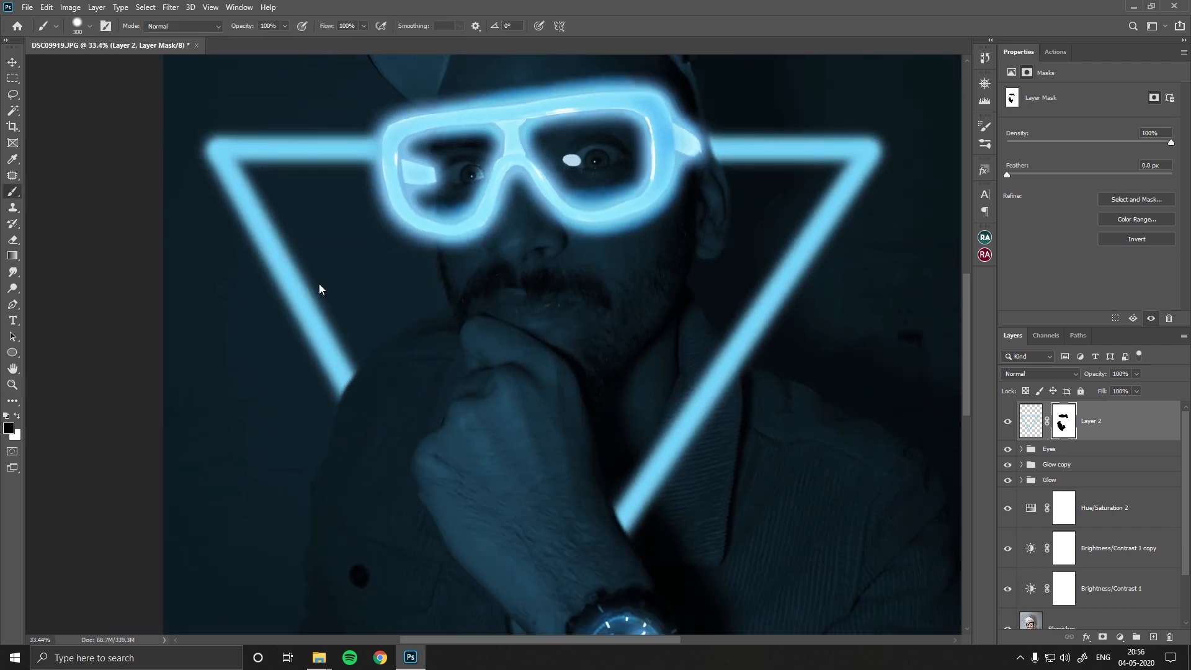
# Unlink Layer 2 from its mask and enlarge and reposition the triangle to about 3874 by 3212 px.
pyautogui.hotkey('ctrl', '0')
pyautogui.click(1047, 422)
pyautogui.click(1032, 421)
pyautogui.hotkey('ctrl', 't')
pyautogui.moveTo(558, 373); pyautogui.dragTo(574, 372)
pyautogui.moveTo(647, 256); pyautogui.dragTo(673, 255)
pyautogui.moveTo(559, 347); pyautogui.dragTo(566, 353)
pyautogui.press('Return')
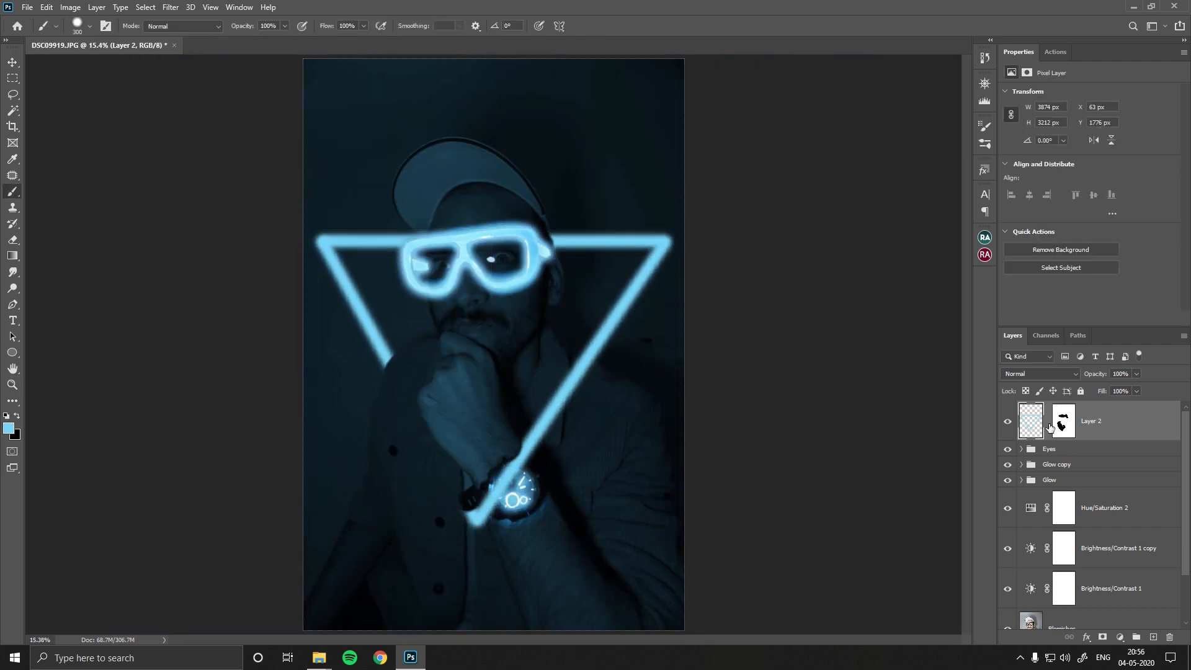
# Relink the Layer 2 mask and paint out the triangle's tip over the watch, checking the edges at the glasses.
pyautogui.click(1047, 422)
pyautogui.click(1064, 422)
pyautogui.moveTo(477, 526); pyautogui.dragTo(522, 458)
pyautogui.press('x')
pyautogui.moveTo(538, 236)
pyautogui.mouseDown()
pyautogui.moveTo(590, 250)
pyautogui.moveTo(558, 267)
pyautogui.mouseUp()
pyautogui.hotkey('ctrl', '0')
pyautogui.moveTo(425, 244); pyautogui.dragTo(507, 168)
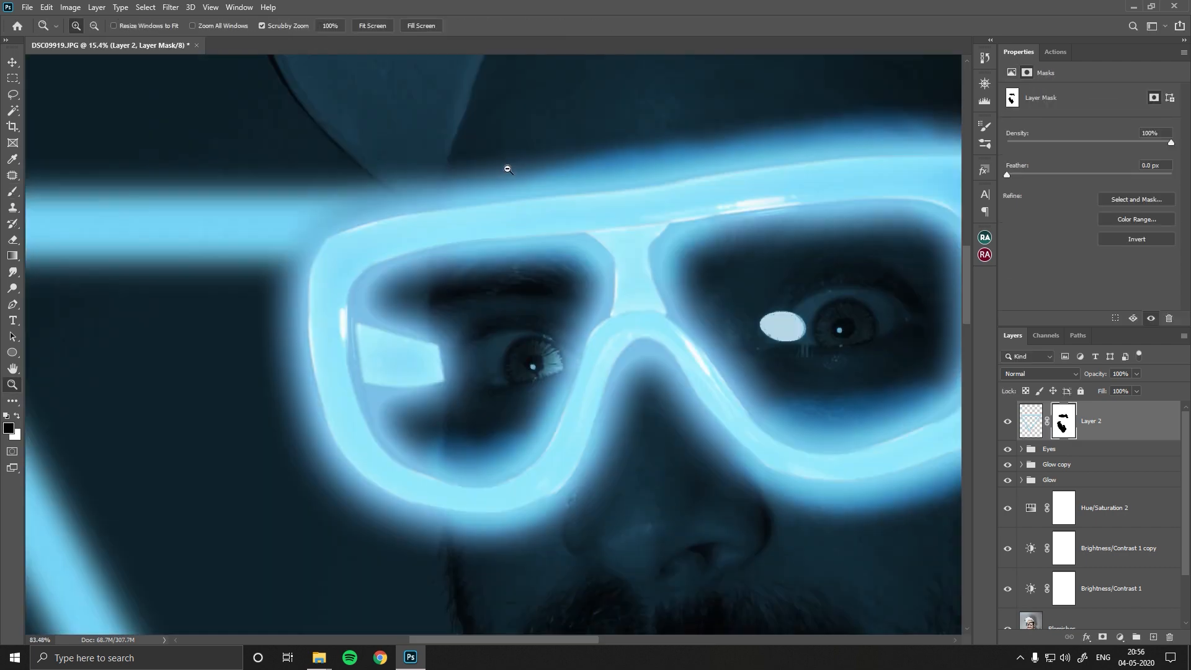
pyautogui.hotkey('ctrl', '0')
# Convert Layer 2 to a smart object and clip a Levels adjustment to it with midtones at 1.34.
pyautogui.press('v')
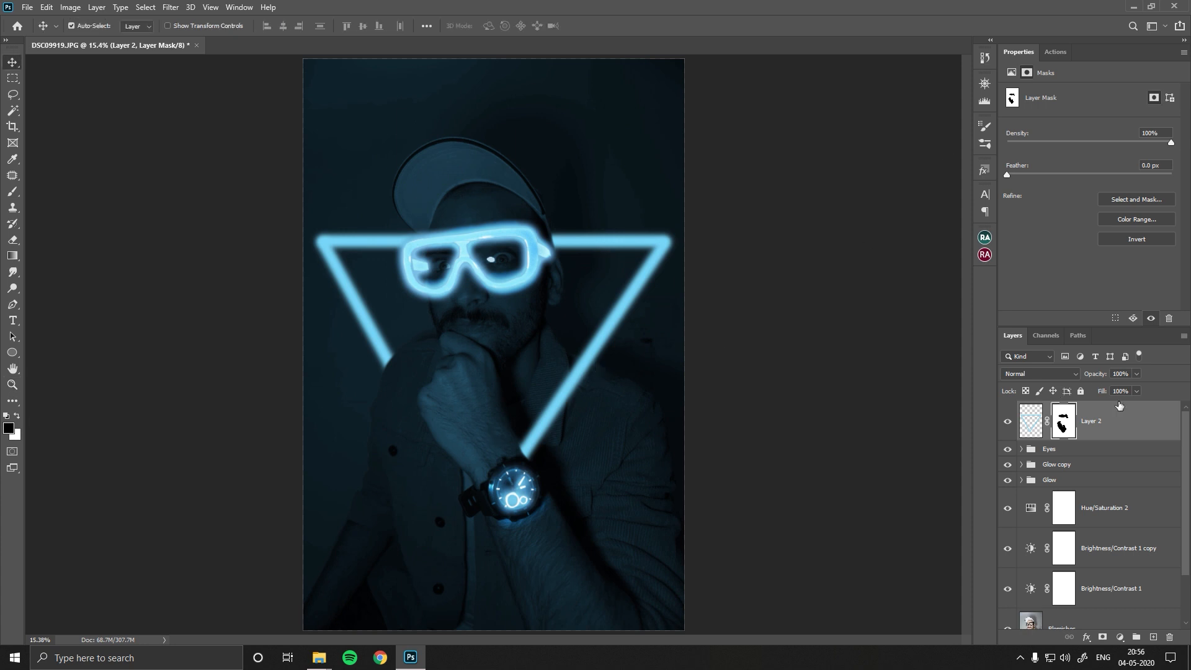
pyautogui.click(1110, 423)
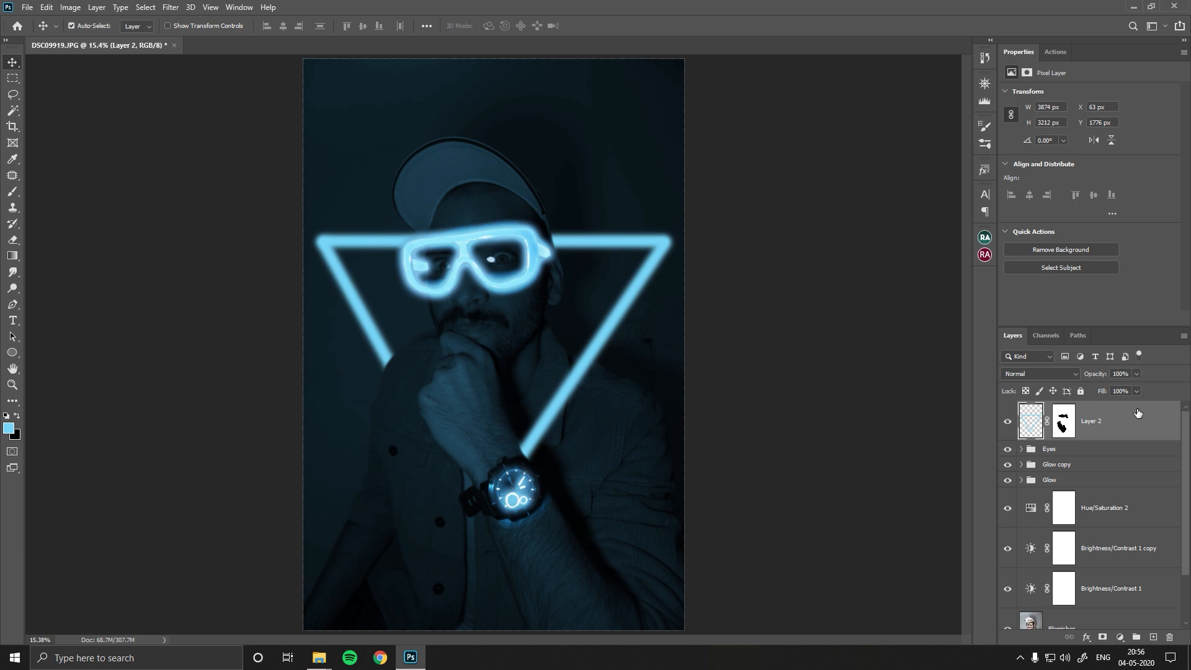
pyautogui.click(1185, 336)
pyautogui.click(1104, 431)
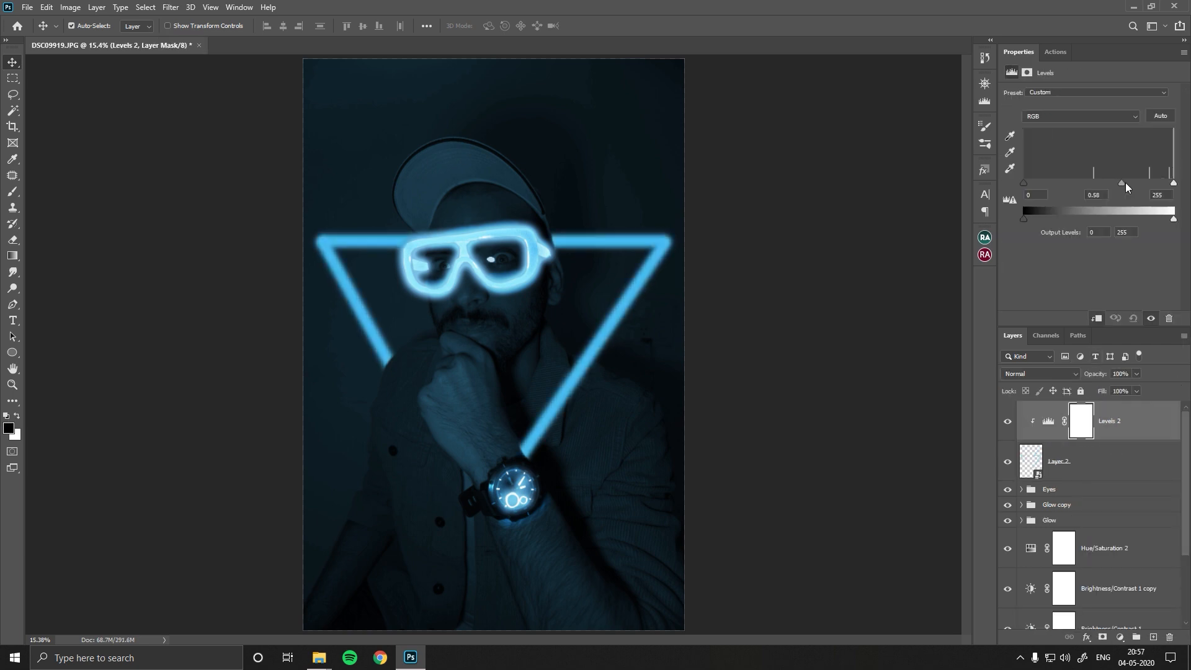
pyautogui.moveTo(1125, 182); pyautogui.dragTo(1078, 182)
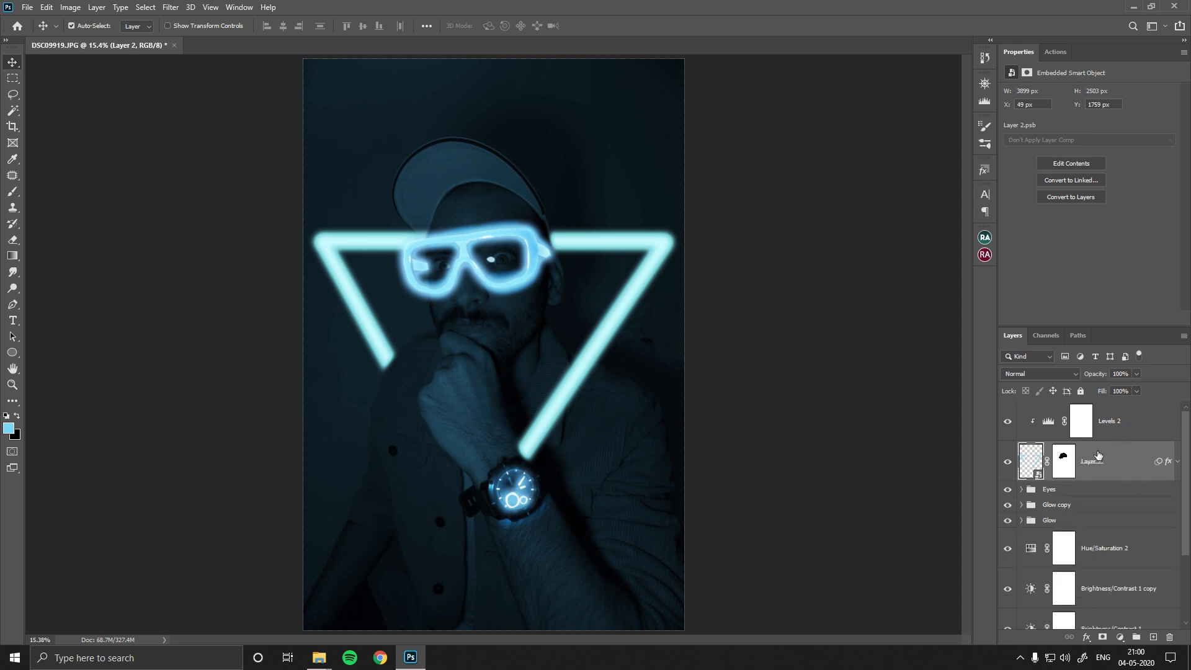
# Stamp all visible layers into a new layer above Levels 2 and rename it Camera Raw.
pyautogui.click(1123, 430)
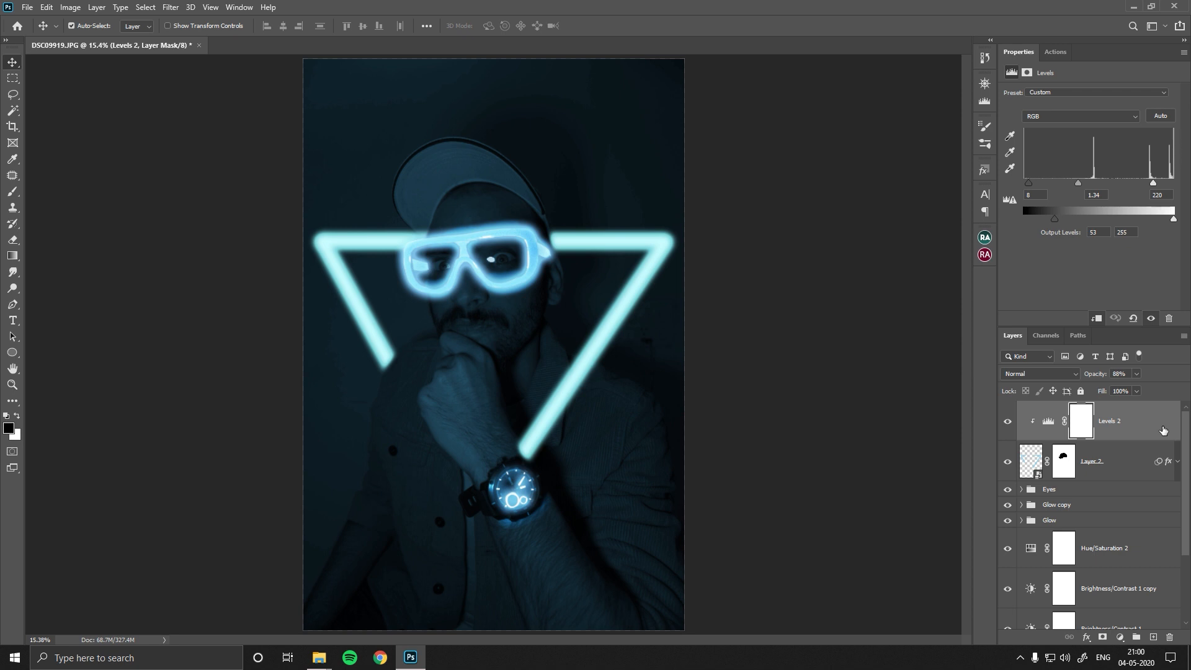
pyautogui.hotkey('ctrl', 'alt', 'shift', 'e')
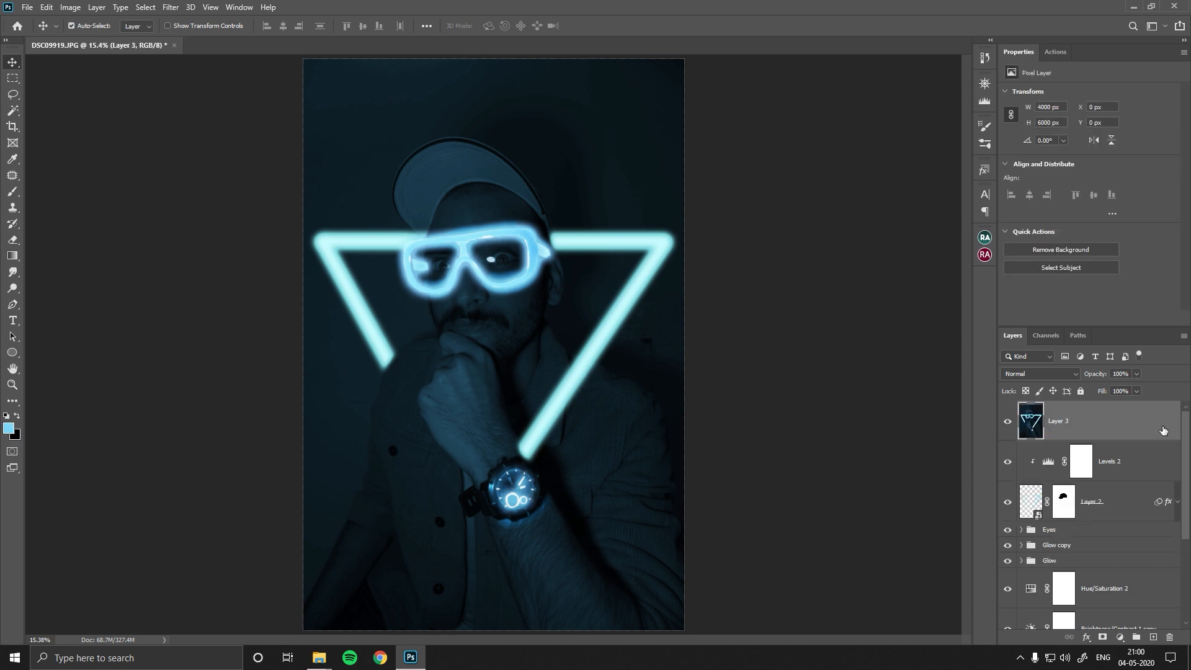
pyautogui.doubleClick(1060, 423)
pyautogui.write('Camera Raw')
pyautogui.press('Return')
pyautogui.click(71, 25)
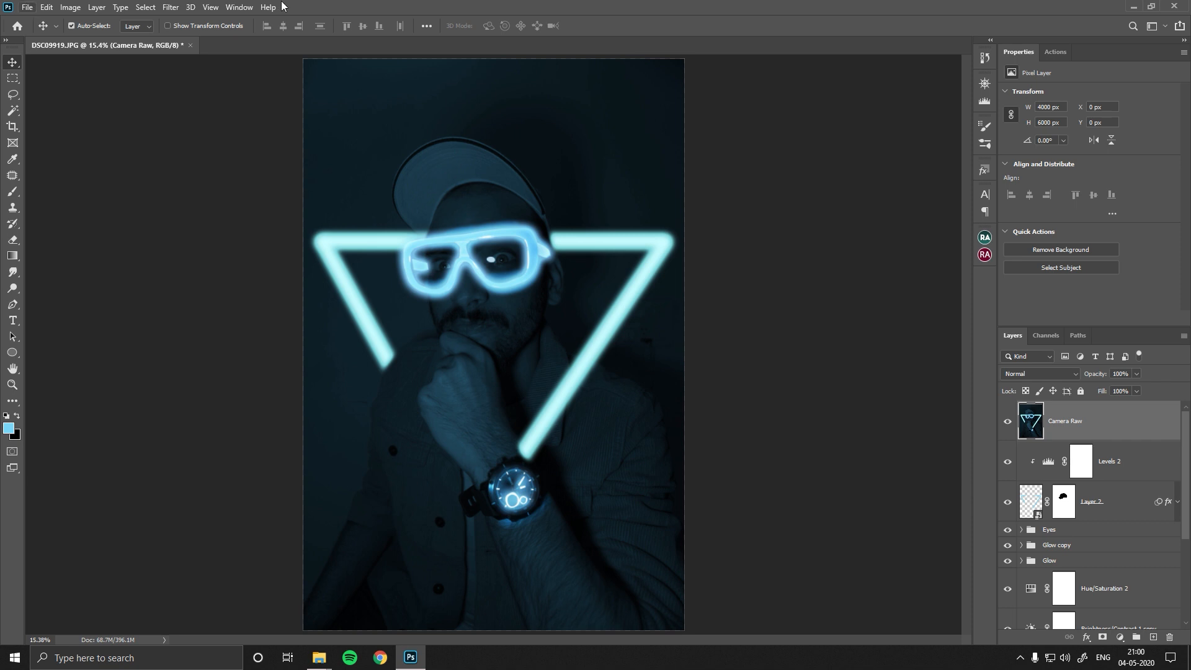
# Start the Camera Raw Filter with temperature -11, tint -2, contrast +15, highlights +11, shadows -10, whites +20 and clarity +8.
pyautogui.click(169, 7)
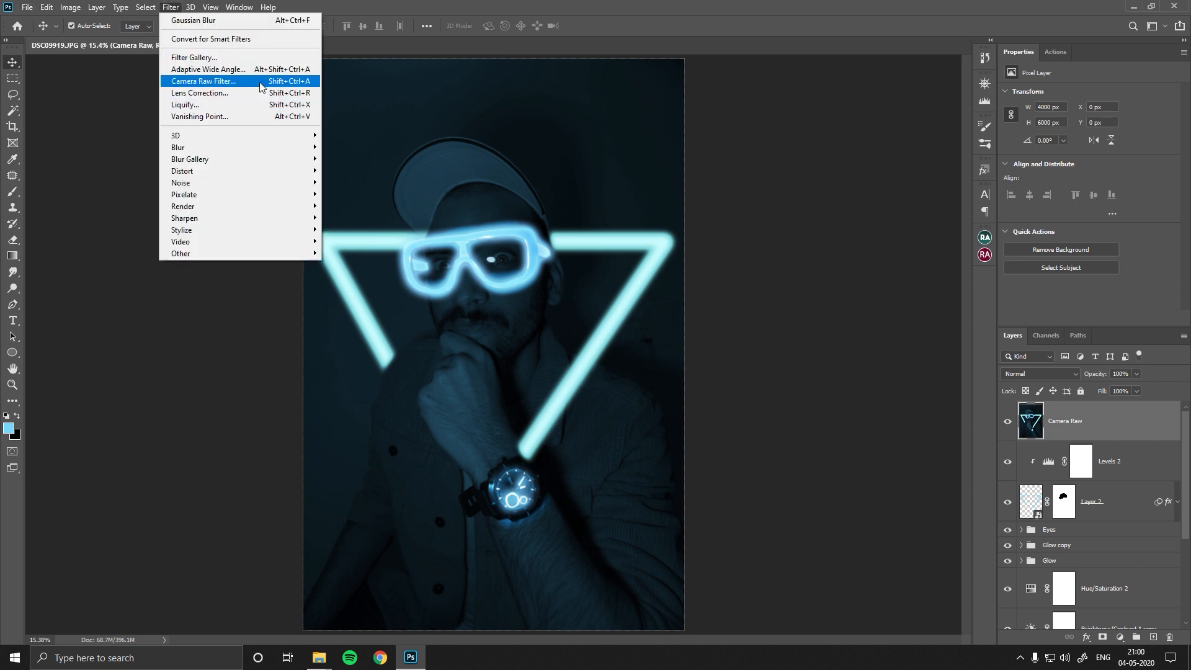
pyautogui.click(261, 87)
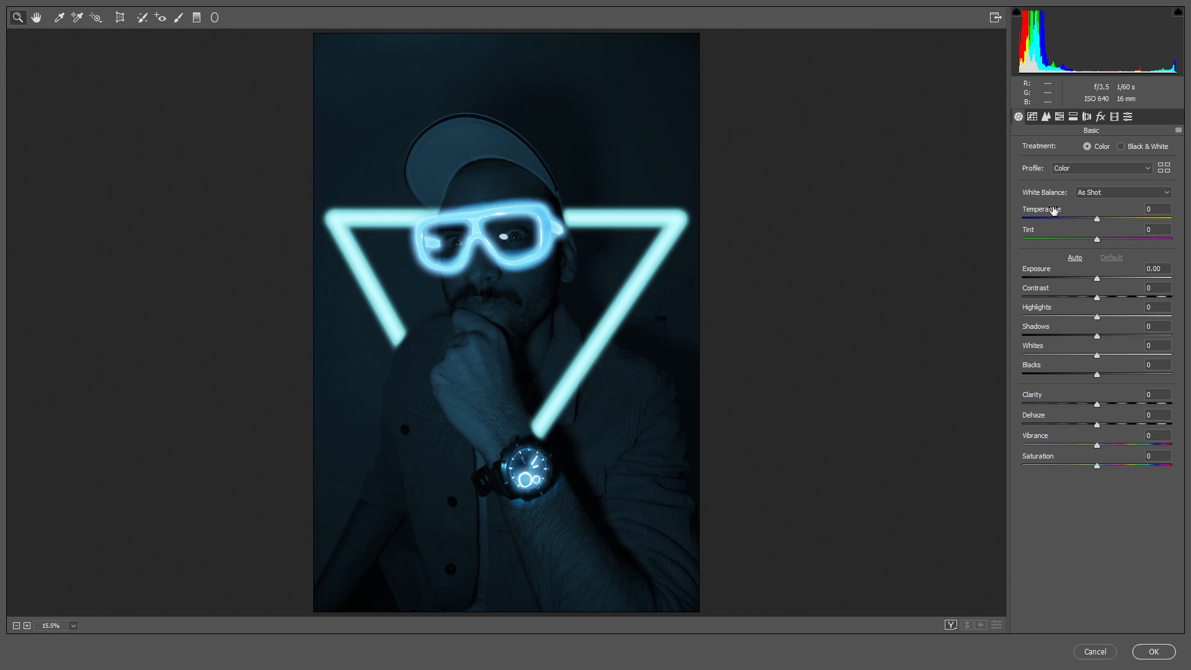
pyautogui.moveTo(1057, 211)
pyautogui.mouseDown()
pyautogui.moveTo(1040, 213)
pyautogui.moveTo(1050, 212)
pyautogui.mouseUp()
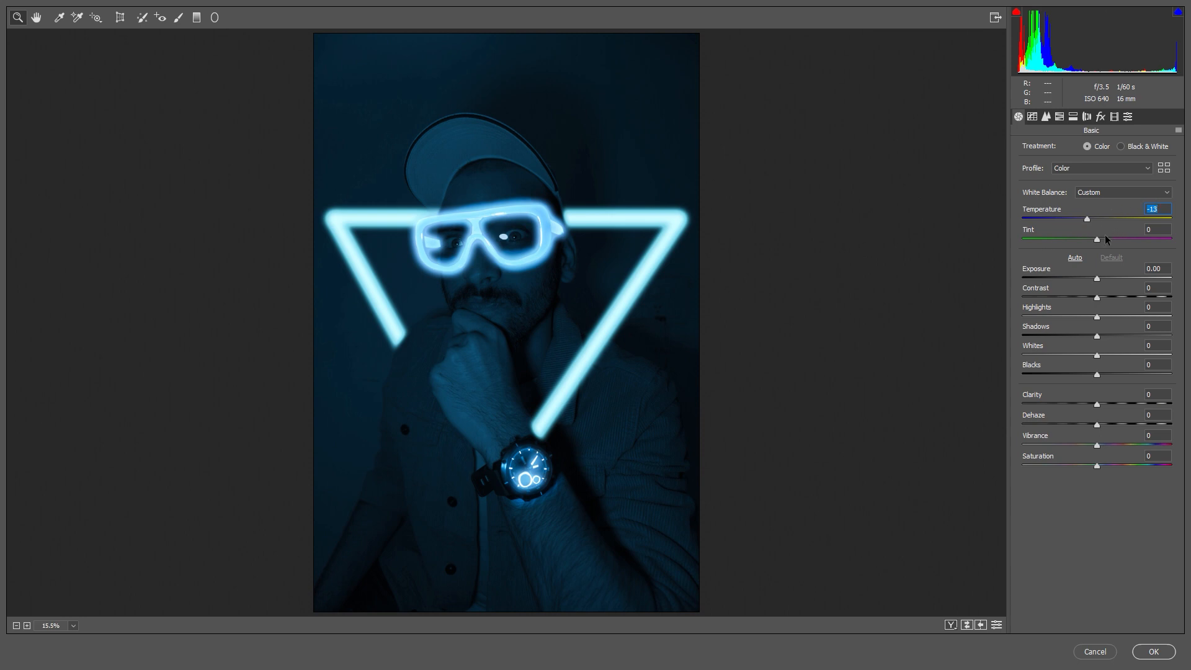
pyautogui.press('Down')
pyautogui.press('Down')
pyautogui.press('Up')
pyautogui.press('Up')
pyautogui.press('Up')
pyautogui.moveTo(1036, 233); pyautogui.dragTo(1035, 233)
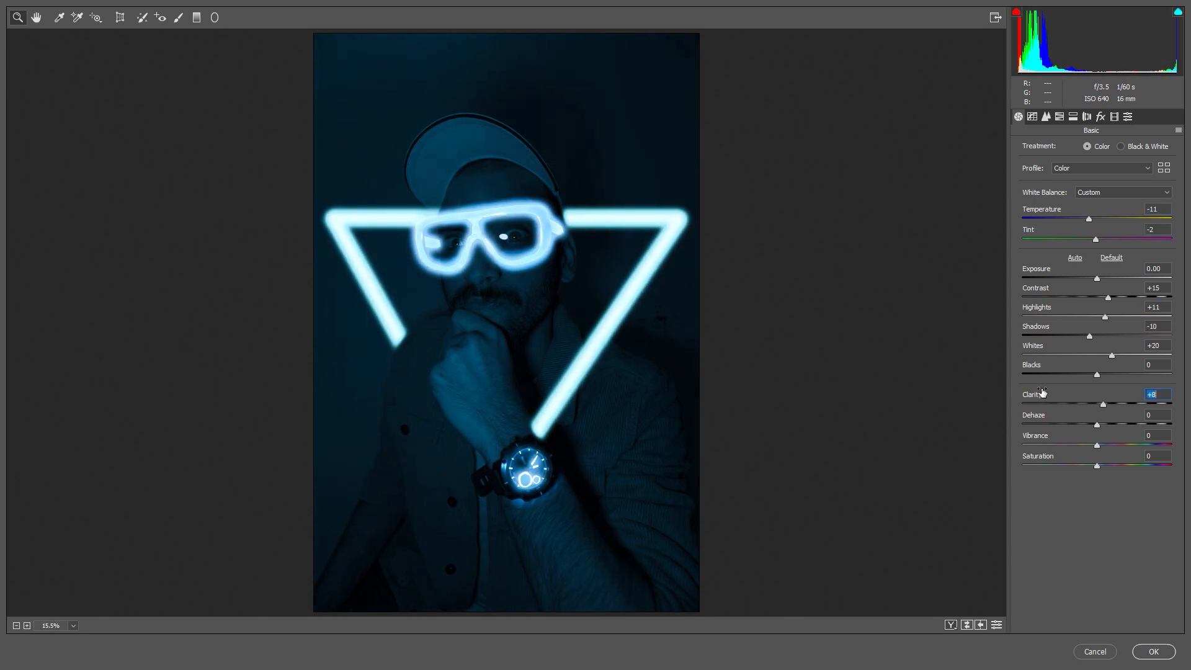
# Adjust the filter's tone curve, working through its individual channels.
pyautogui.click(1033, 117)
pyautogui.moveTo(1056, 326); pyautogui.dragTo(1057, 331)
pyautogui.moveTo(1138, 246); pyautogui.dragTo(1133, 236)
pyautogui.click(1114, 193)
pyautogui.click(1086, 234)
pyautogui.click(1113, 193)
pyautogui.click(1086, 214)
pyautogui.click(1114, 192)
pyautogui.click(1086, 234)
# Raise the saturation of the aquas in the HSL adjustments and apply the Camera Raw Filter.
pyautogui.click(1060, 116)
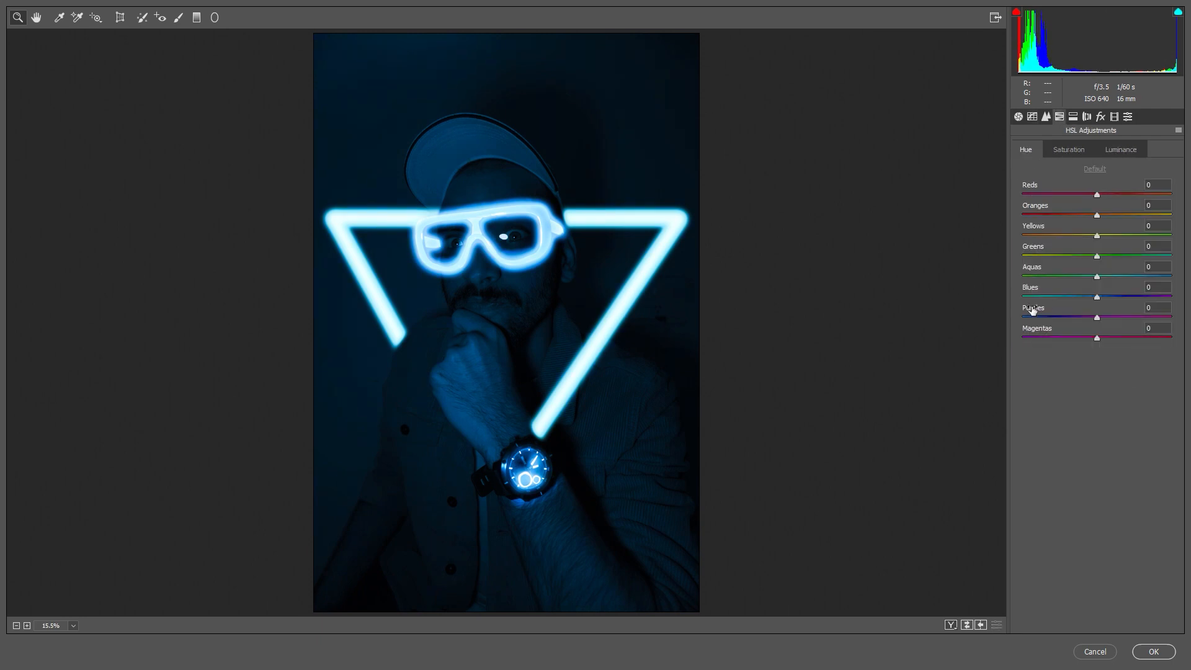
pyautogui.click(1069, 149)
pyautogui.moveTo(1035, 267); pyautogui.dragTo(1049, 267)
pyautogui.click(1121, 150)
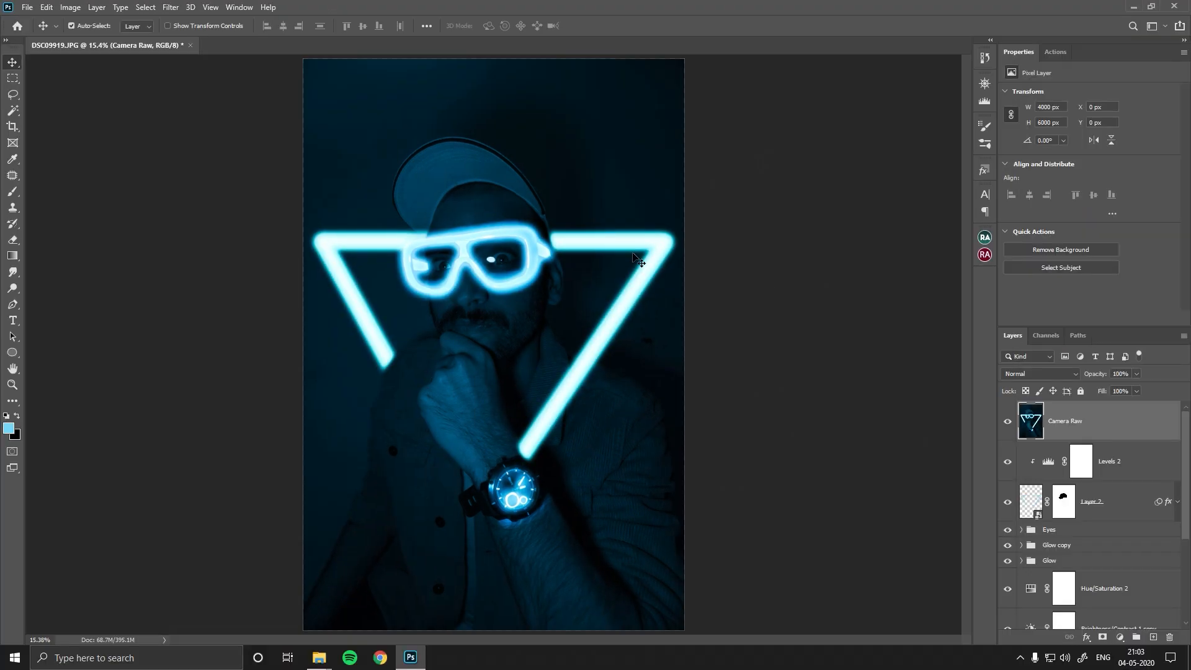
# Compare the finished edit with the original Background layer in full-screen view.
pyautogui.press('f')
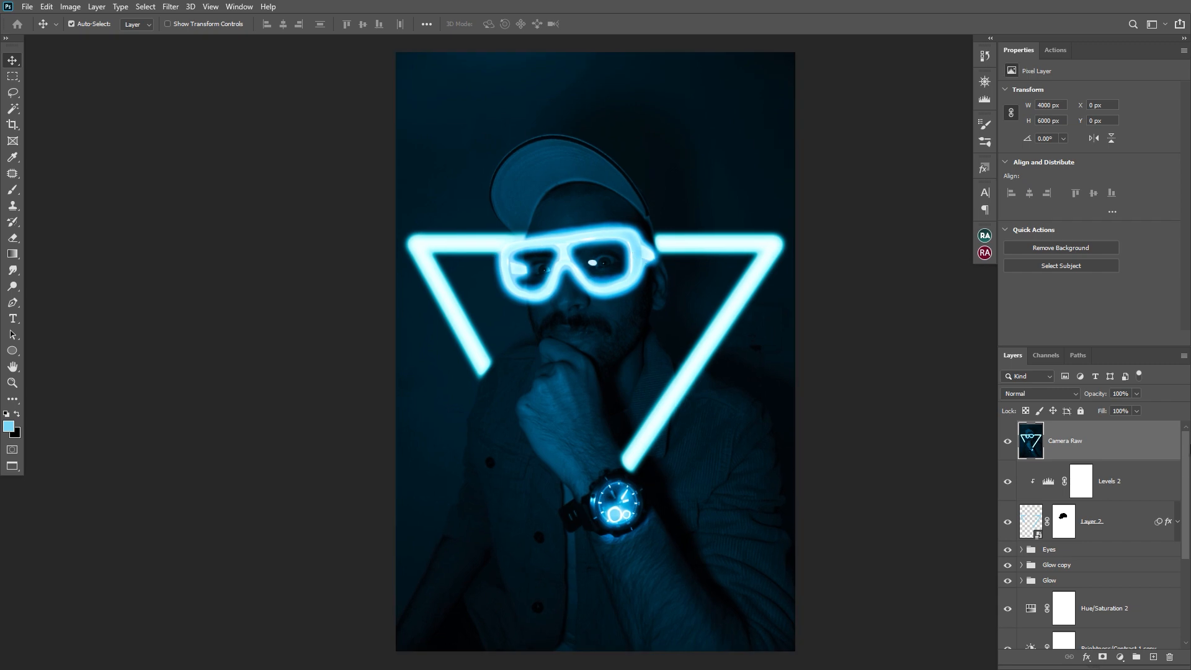
pyautogui.scroll(-3, 1092, 528)
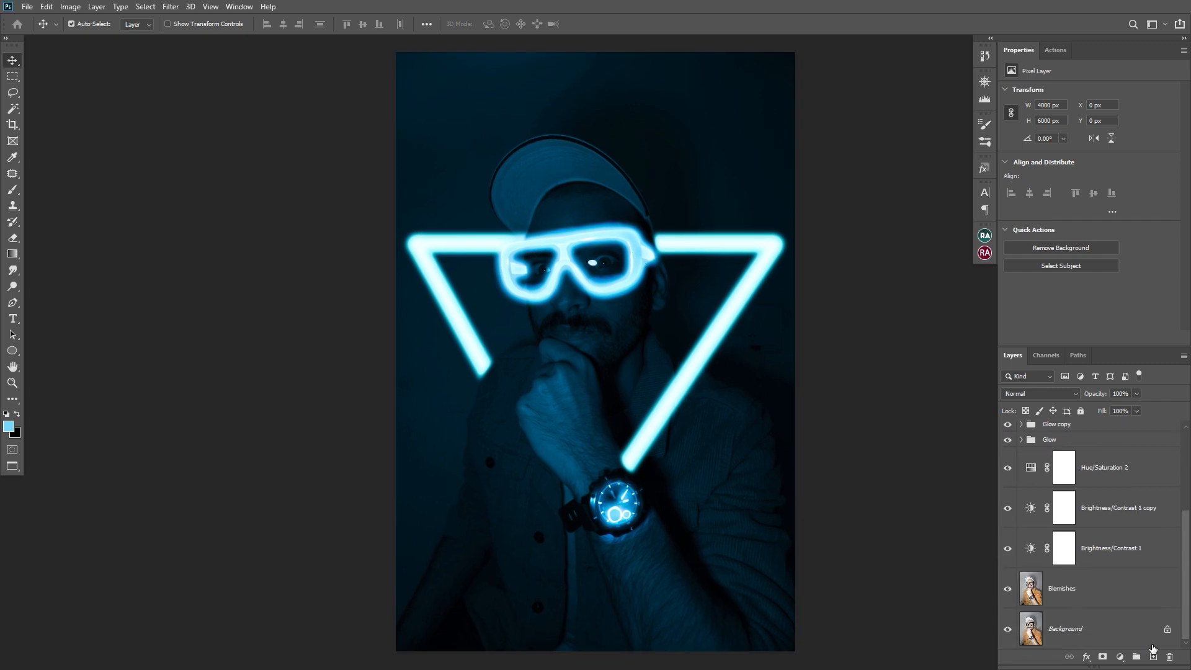
pyautogui.keyDown('alt'); pyautogui.click(1008, 629); pyautogui.keyUp('alt')
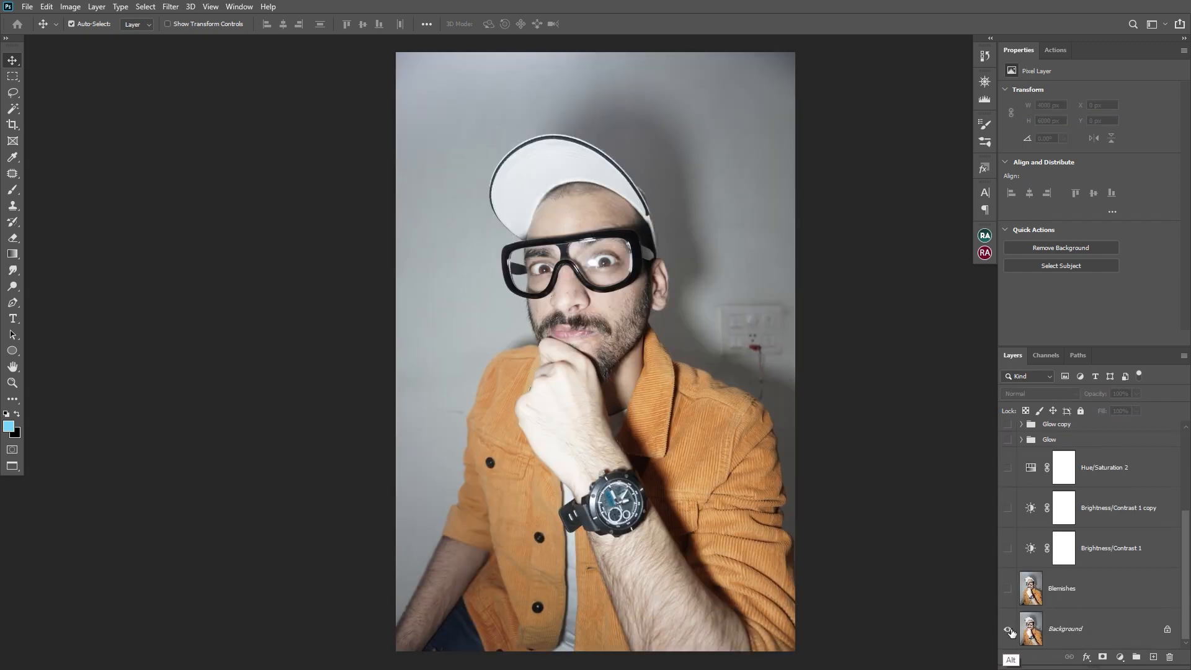
pyautogui.keyDown('alt'); pyautogui.click(1009, 631); pyautogui.keyUp('alt')
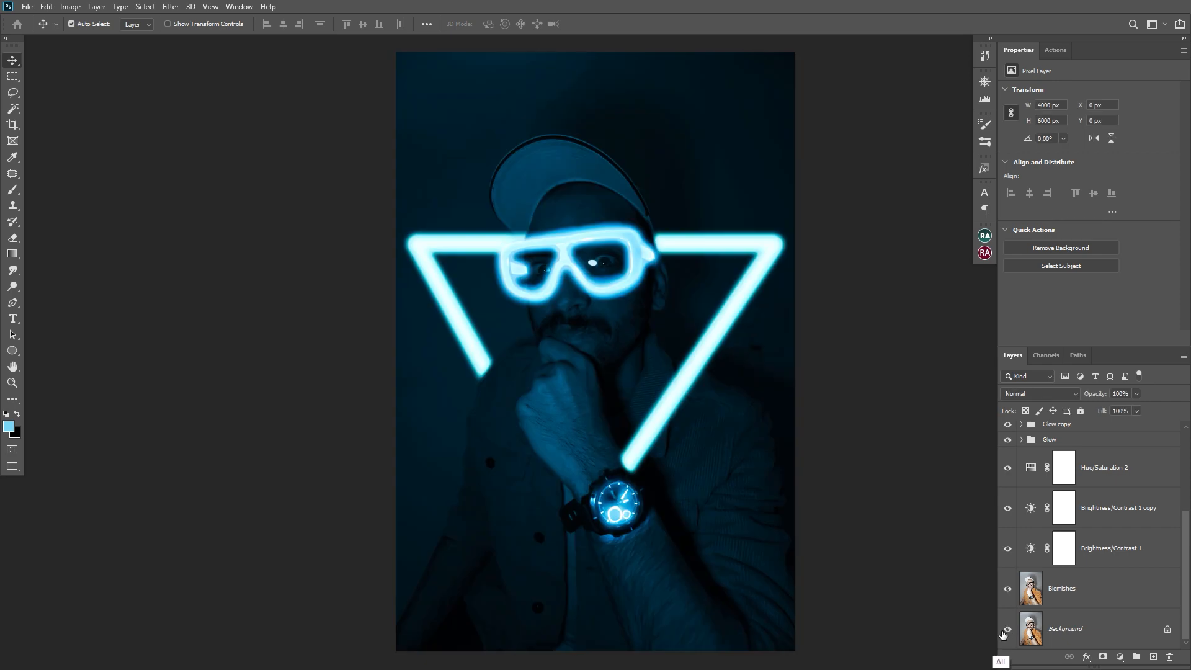